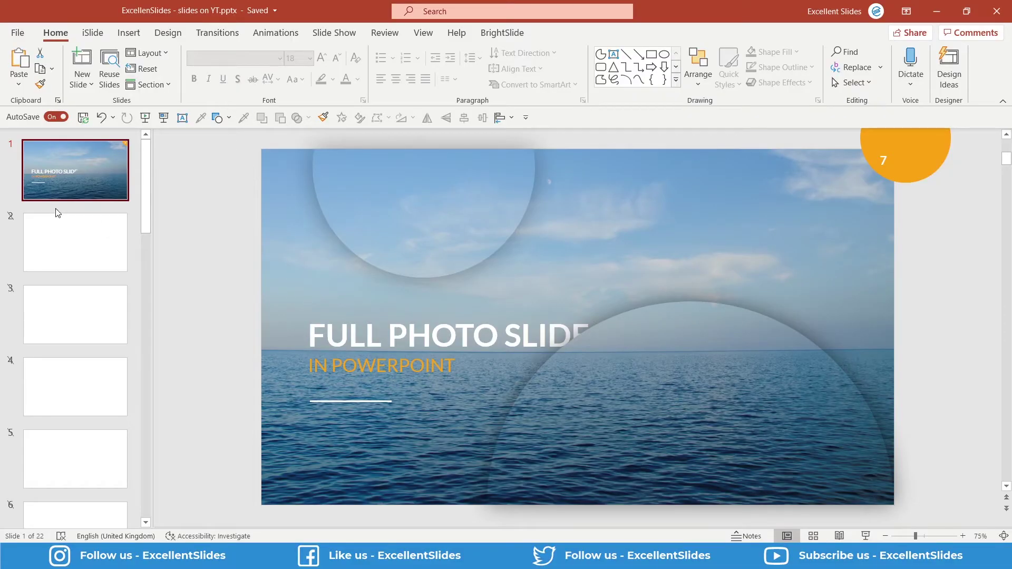
Insert a new slide after slide 1, delete both its placeholders, and return to slide 1
right_click(57, 206)
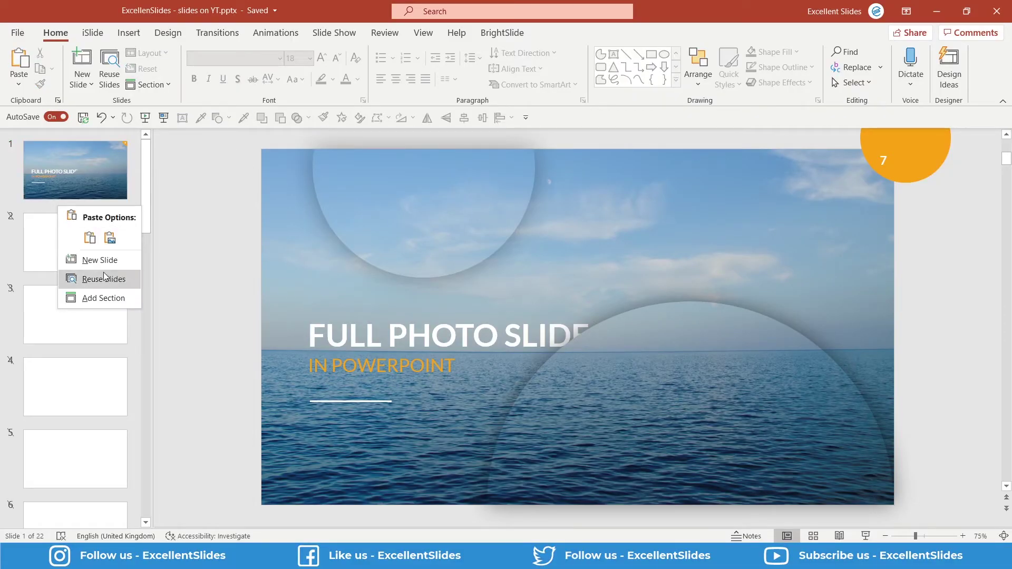
click(90, 264)
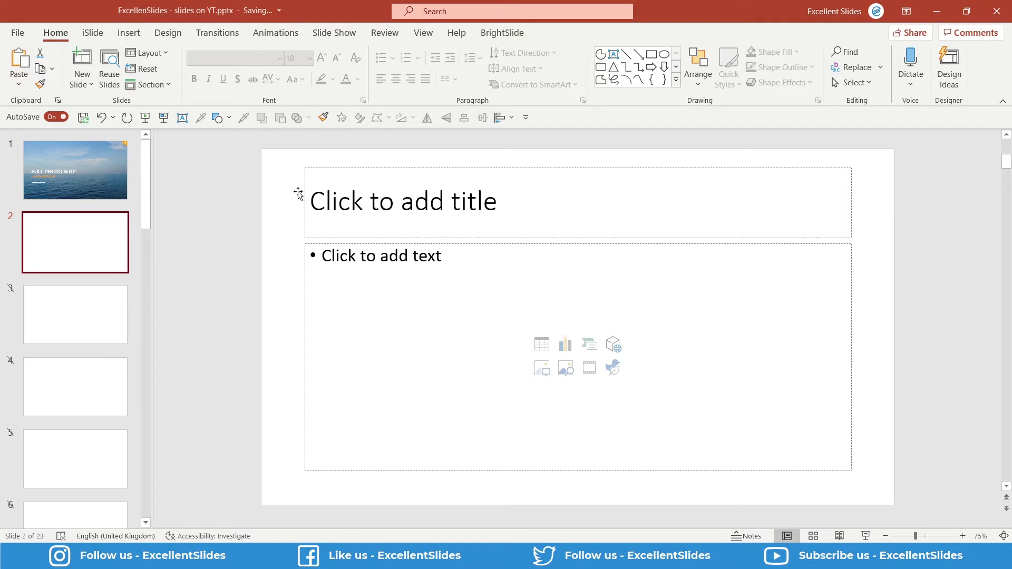
drag(283, 157, 906, 510)
key(Delete)
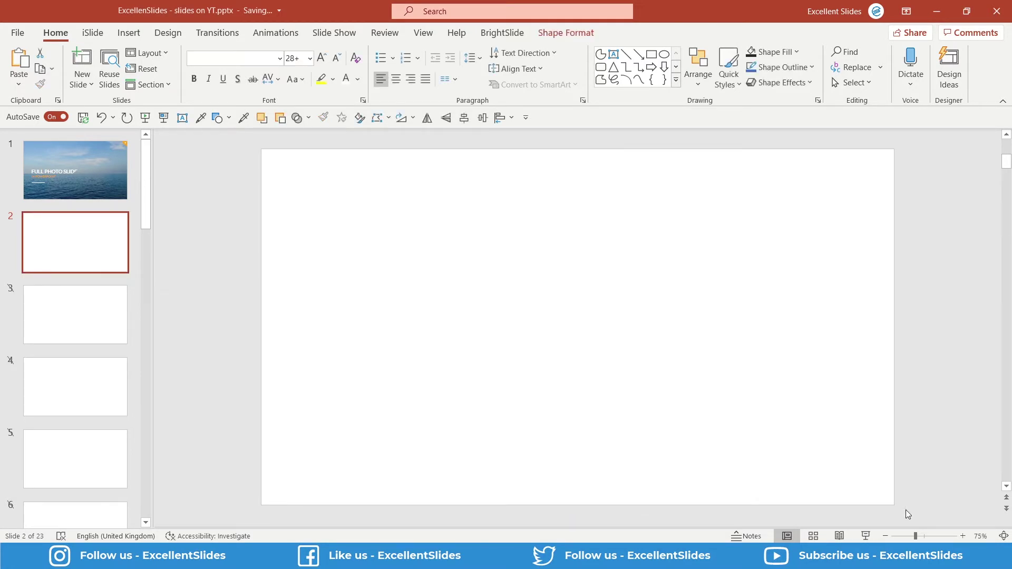
click(111, 180)
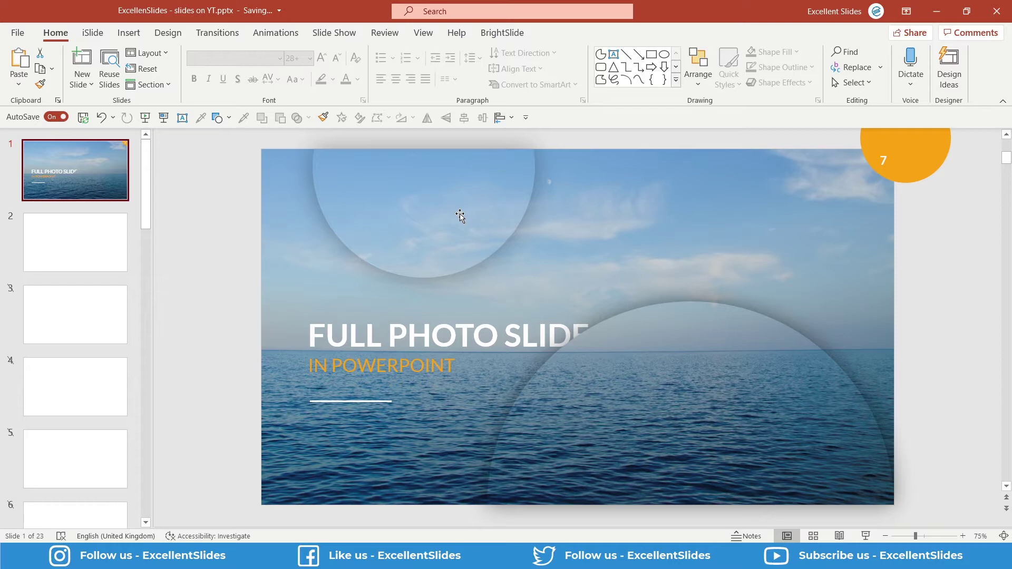
drag(460, 216, 682, 246)
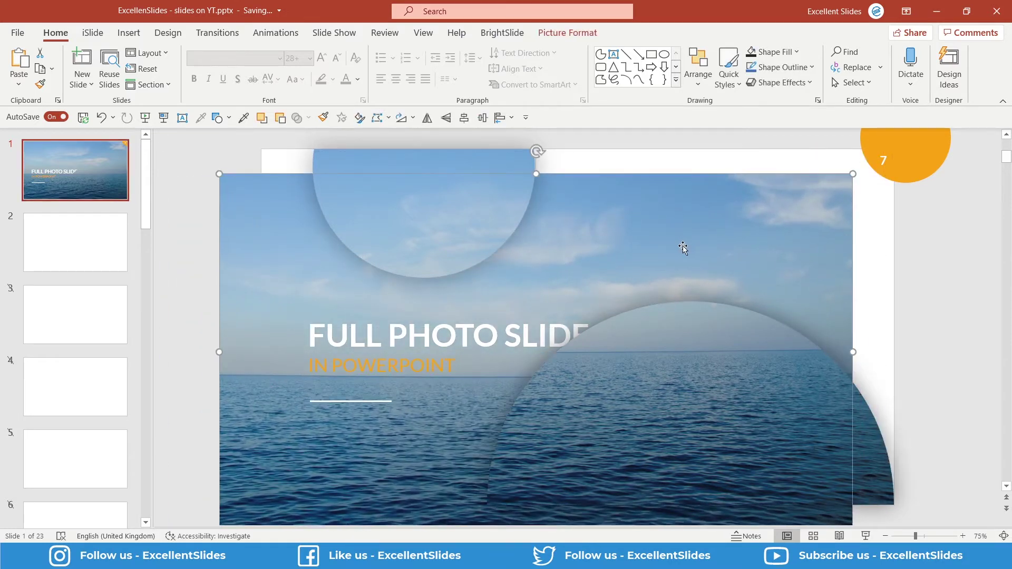
key(ctrl+z)
scroll(675, 246, down, 3)
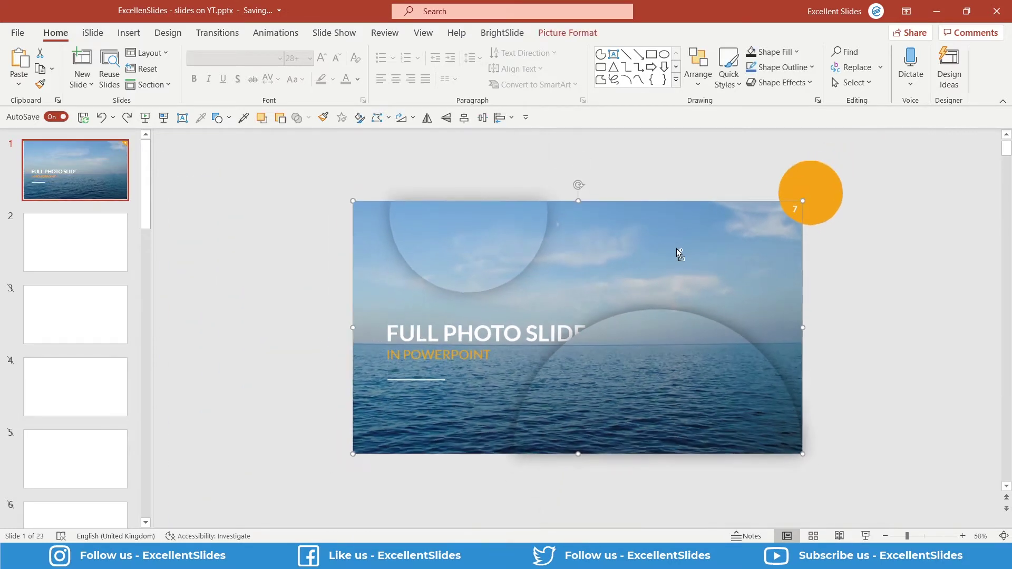
scroll(675, 247, up, 3)
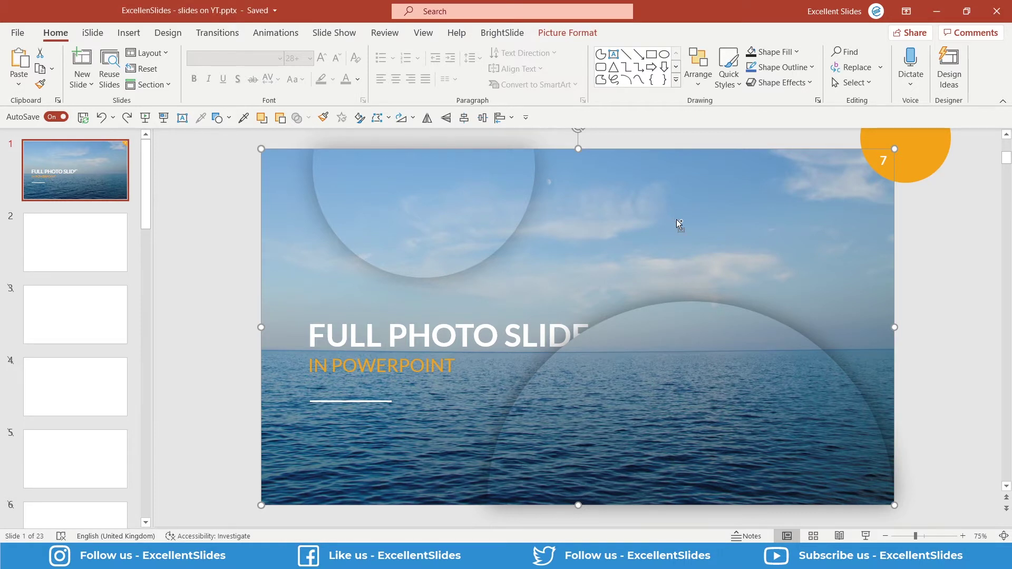
Paste the sea photo onto blank slide 2 and centre it horizontally and vertically
click(97, 250)
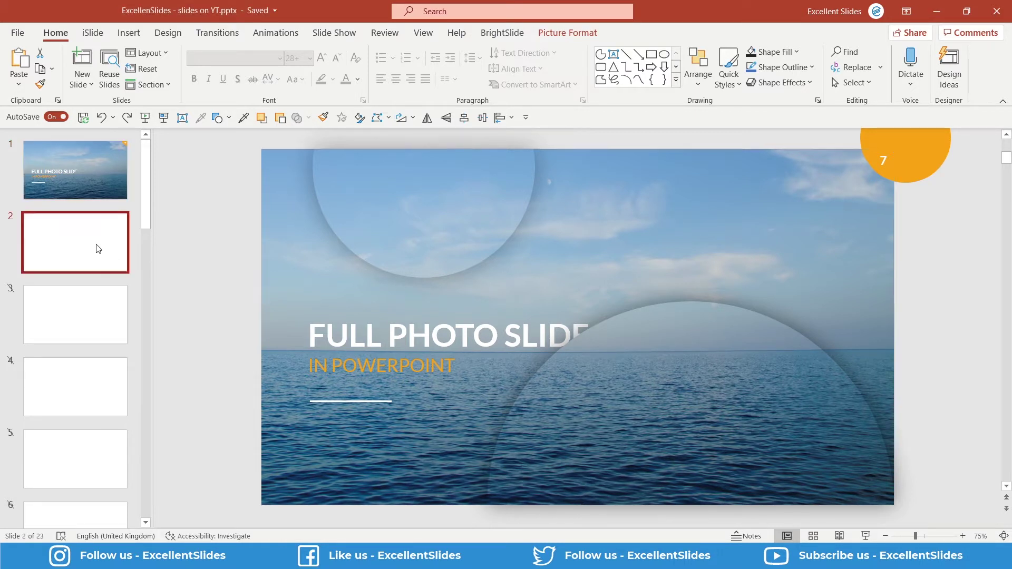
key(ctrl+v)
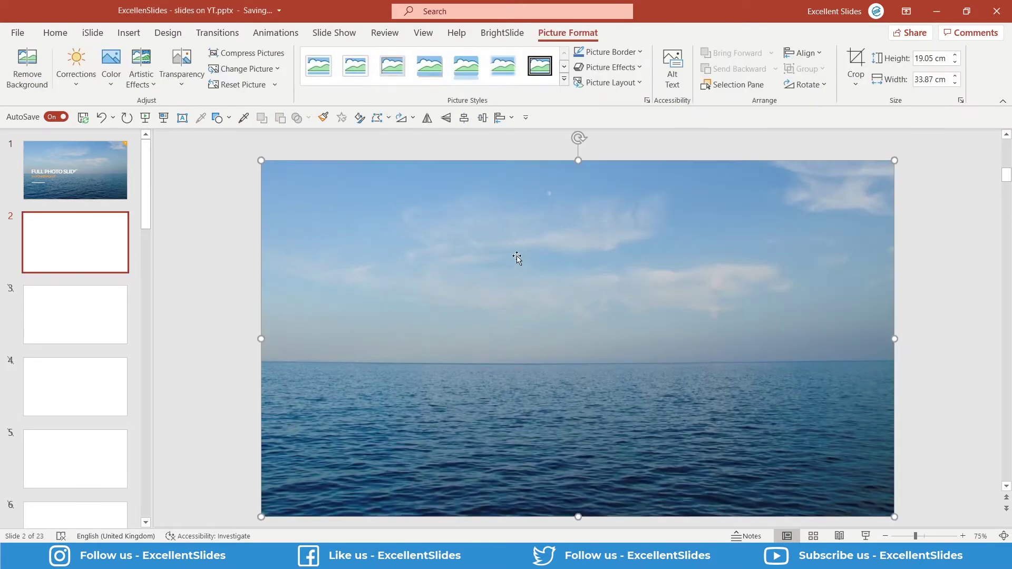
drag(567, 270, 559, 304)
click(470, 121)
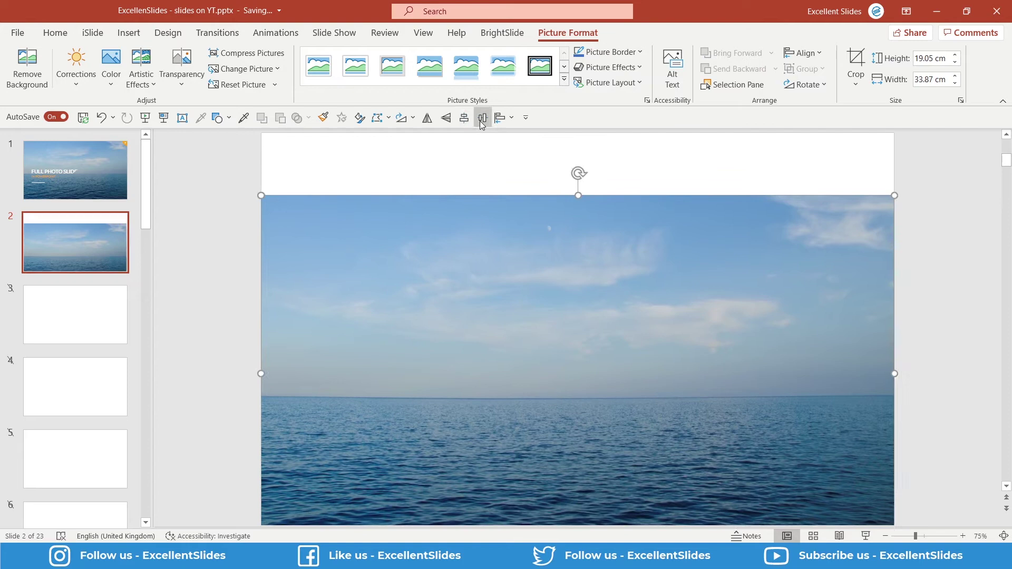
click(480, 121)
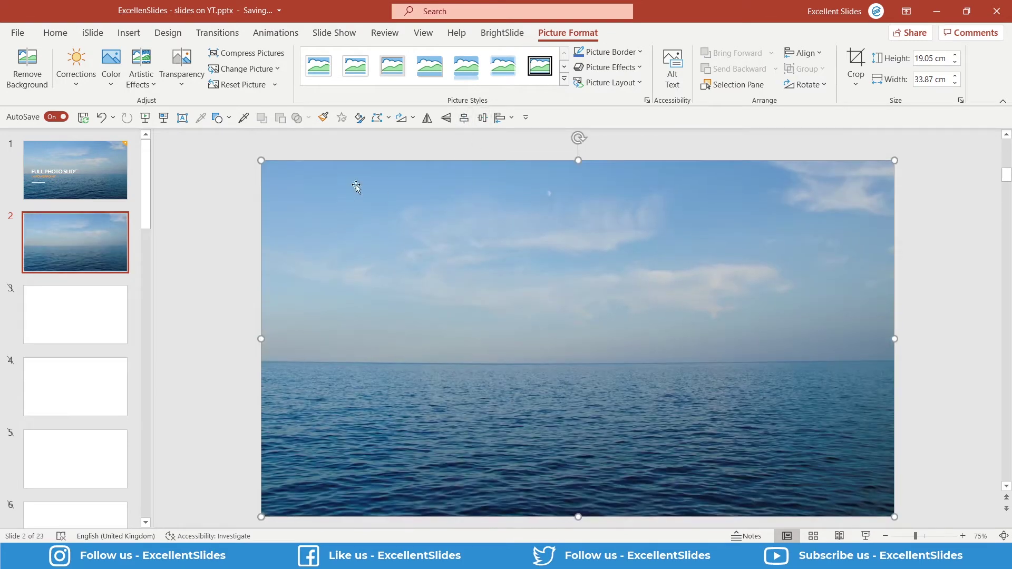
Preview the sea slide full-screen, then return to slide 1
click(167, 118)
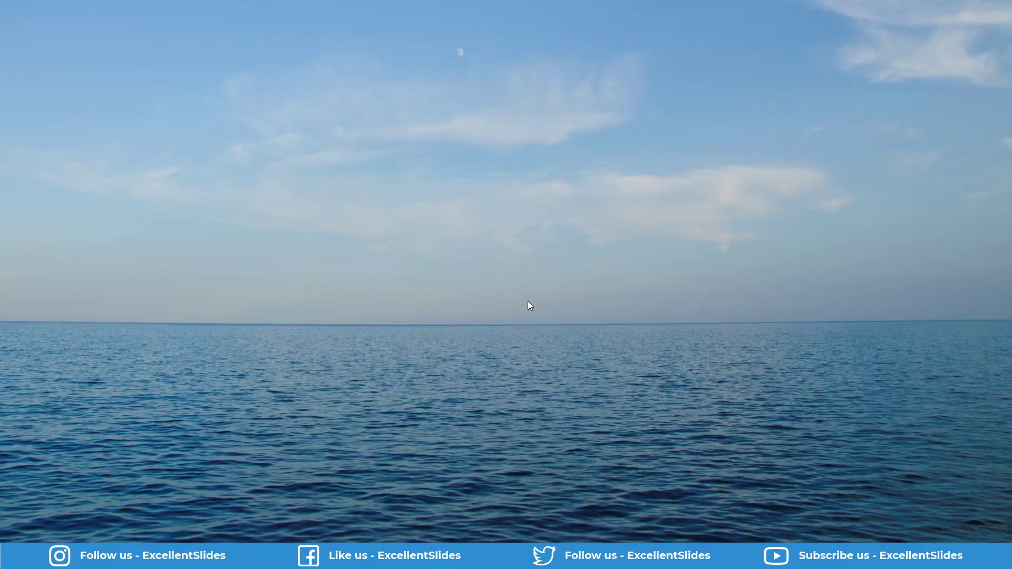
key(Escape)
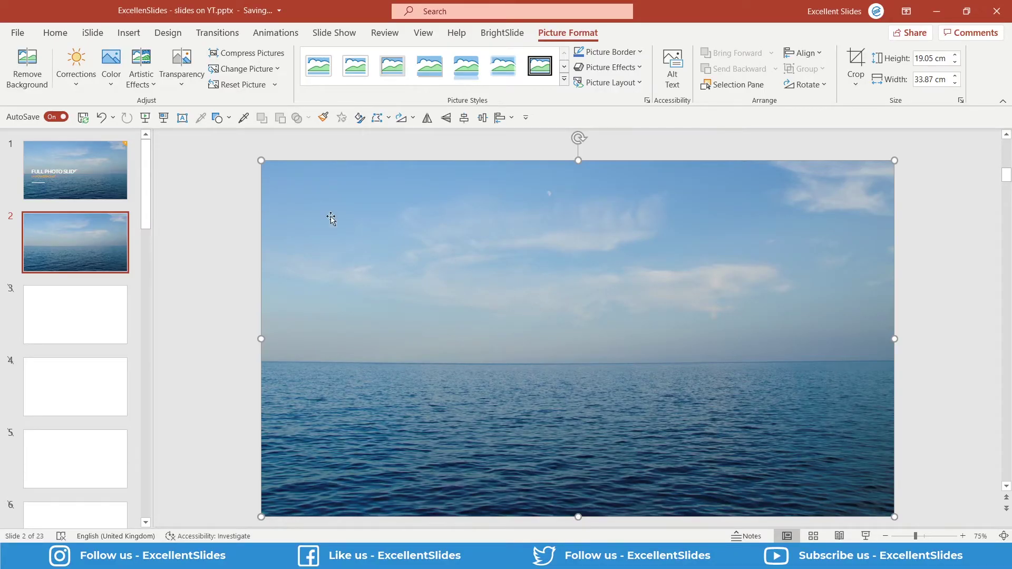
click(114, 166)
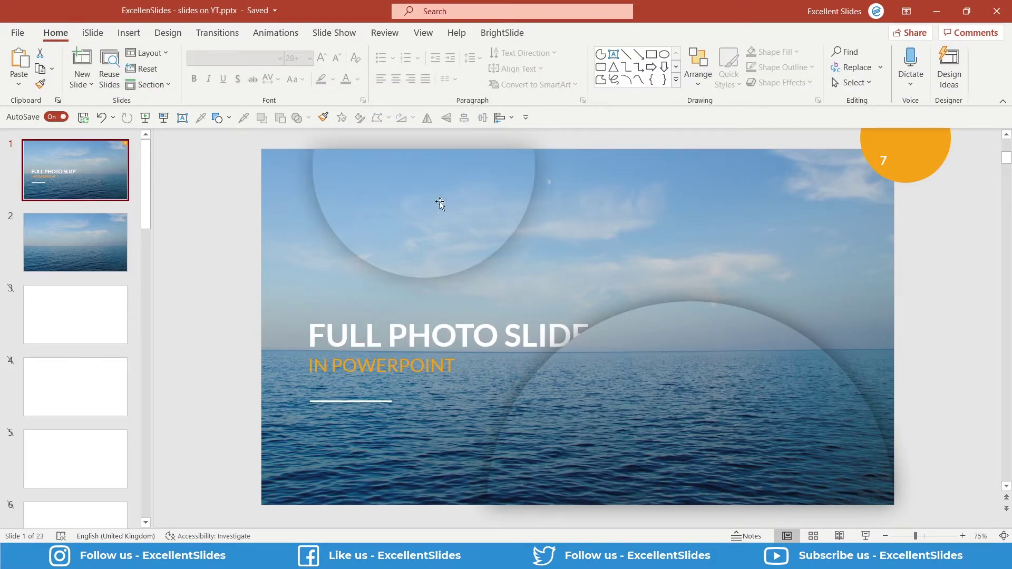
drag(440, 205, 529, 242)
drag(625, 389, 666, 401)
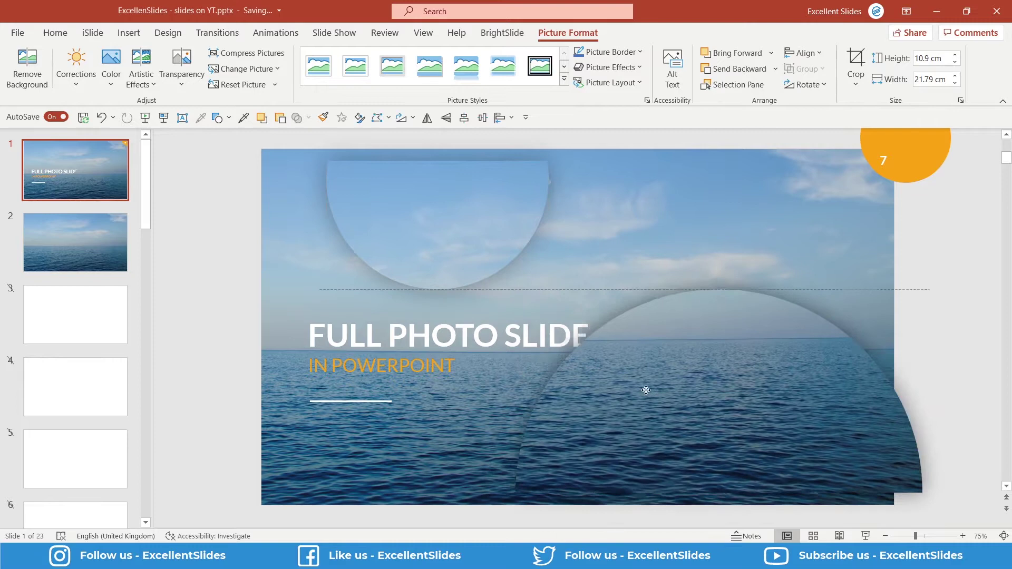
key(ctrl+z)
key(ctrl+z)
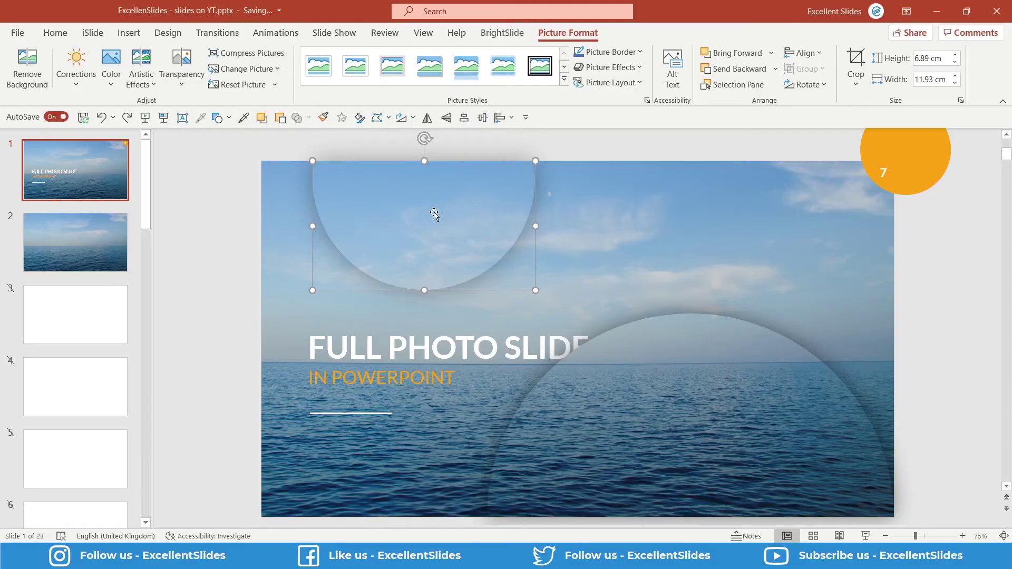
Draw a 9.88 cm oval circle over the horizon in the middle of slide 2's sea photo
click(116, 245)
click(218, 117)
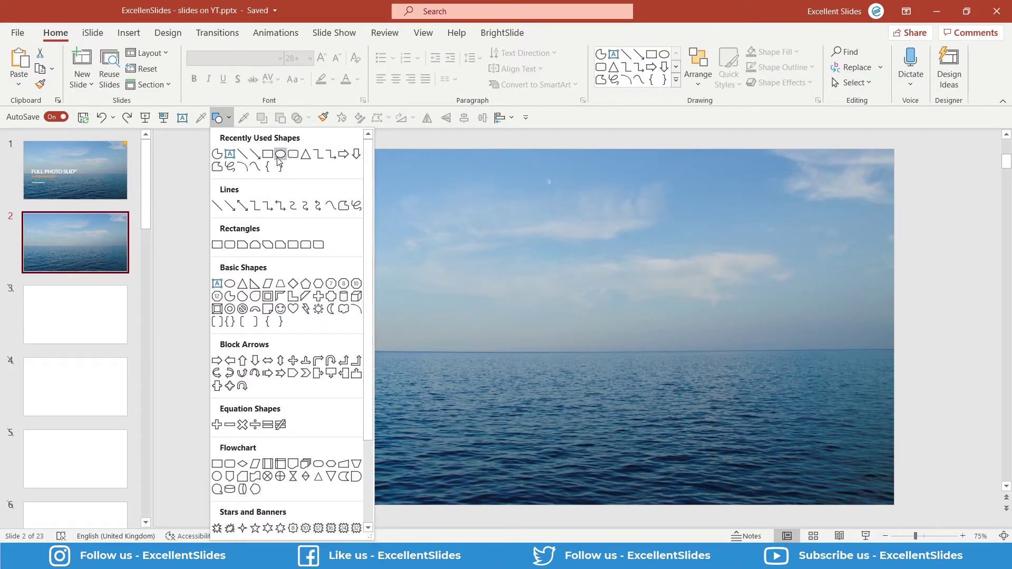
click(280, 154)
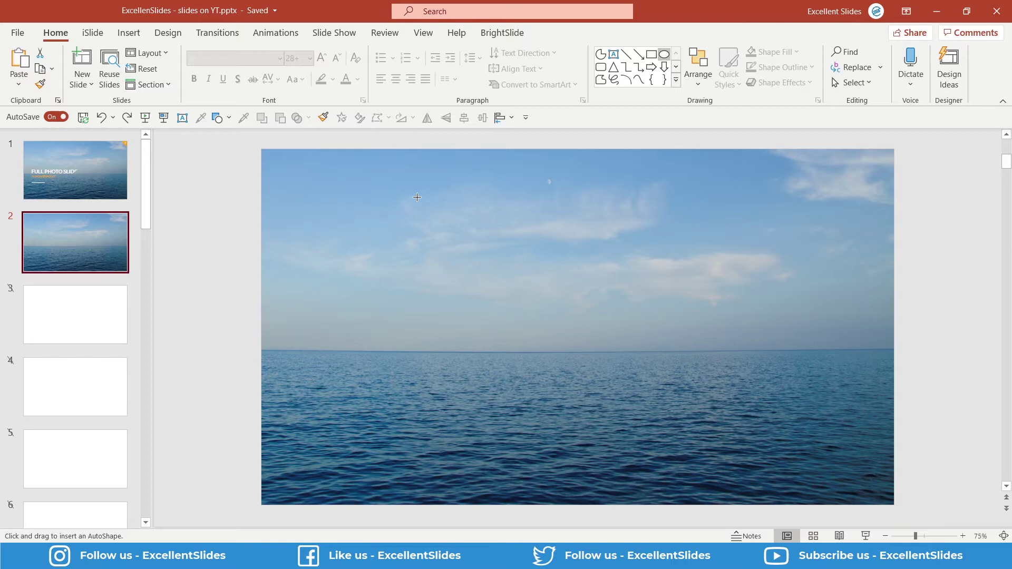
click(228, 121)
key(alt+n)
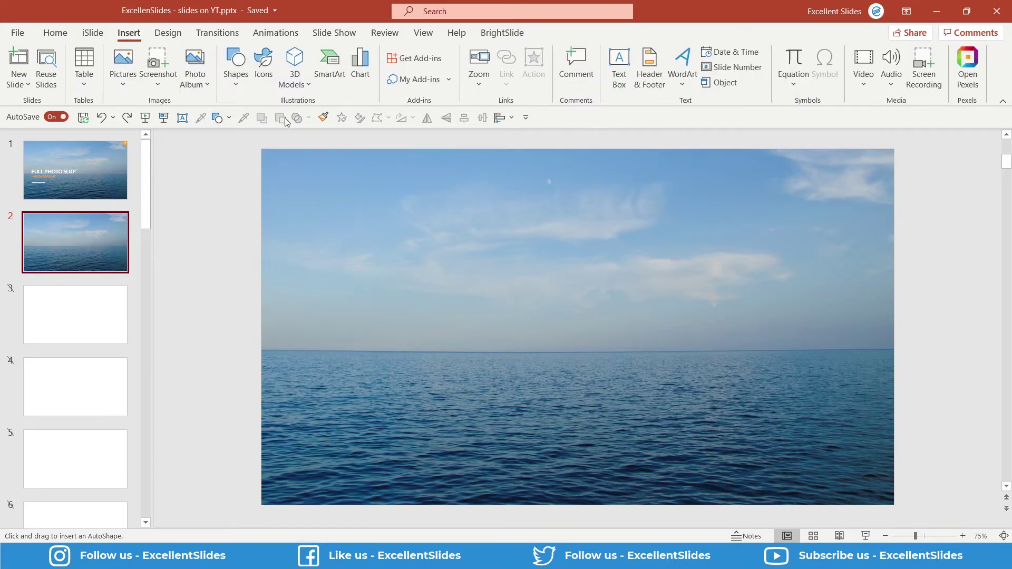
click(237, 85)
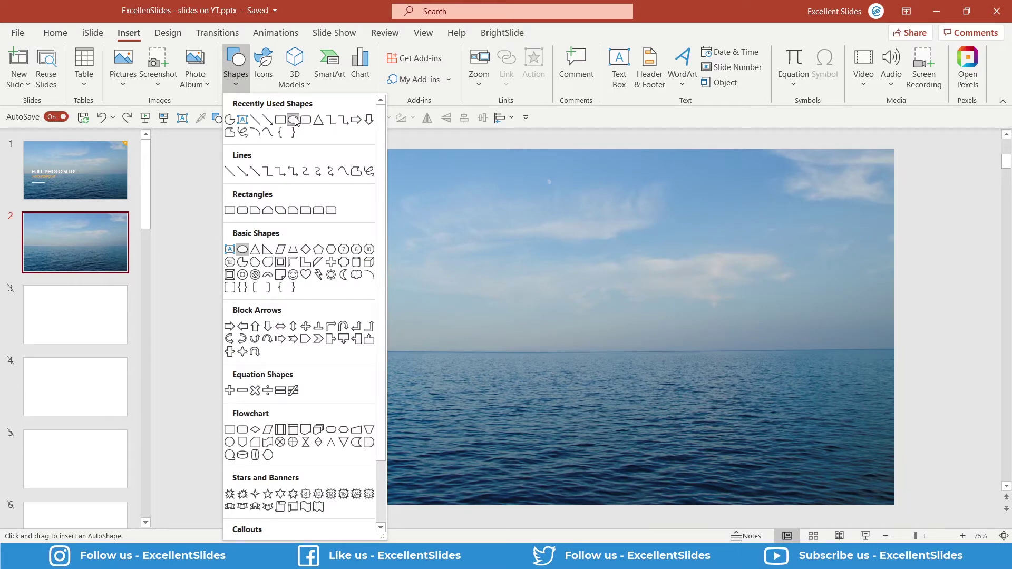
click(294, 120)
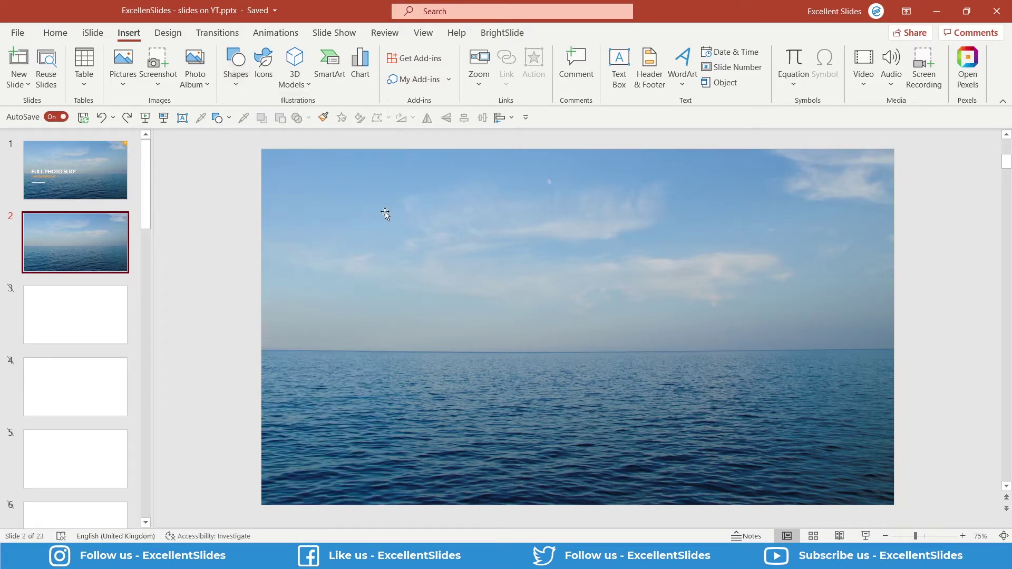
click(218, 118)
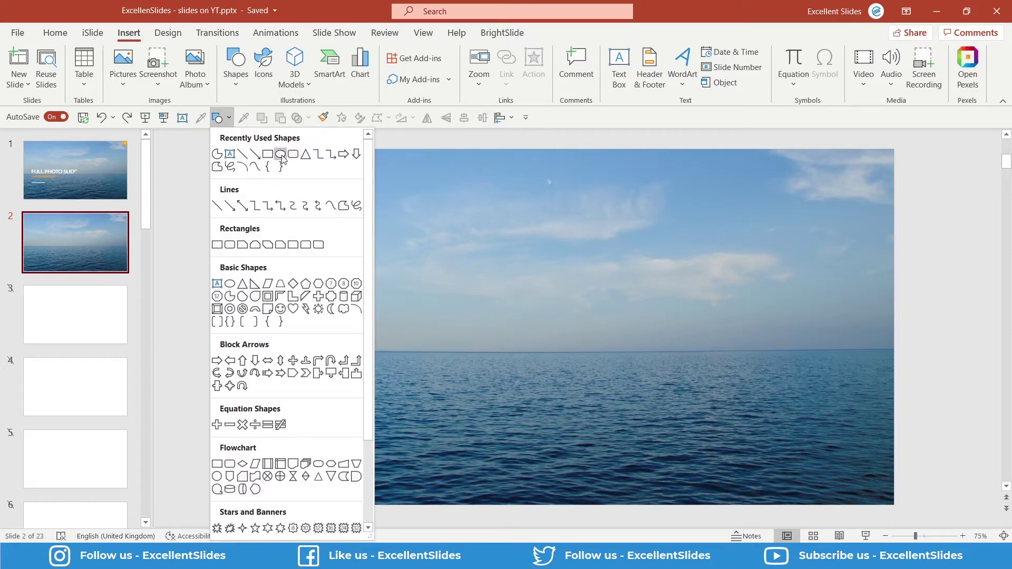
click(280, 154)
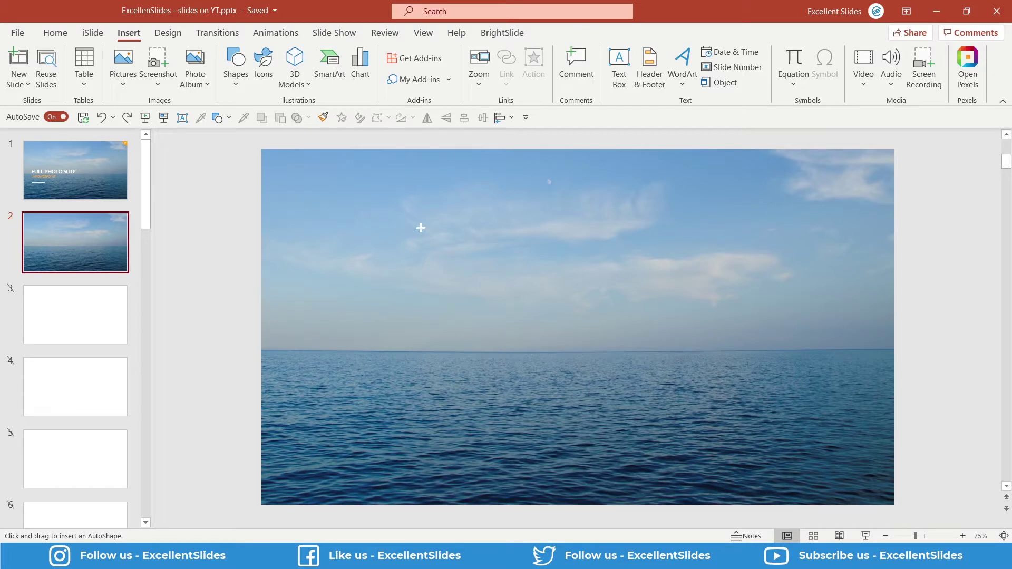
mouse_move(421, 228)
mouse_down()
mouse_move(480, 290)
mouse_move(503, 367)
mouse_move(556, 378)
mouse_move(487, 392)
mouse_move(569, 422)
mouse_move(569, 397)
mouse_move(486, 318)
mouse_move(559, 364)
mouse_move(635, 440)
mouse_move(557, 363)
mouse_move(605, 404)
mouse_up()
Move the red circle to slide 1 over the top half-circle and enlarge it to 11.93 cm
mouse_move(533, 339)
mouse_down()
mouse_move(497, 332)
mouse_move(483, 304)
mouse_up()
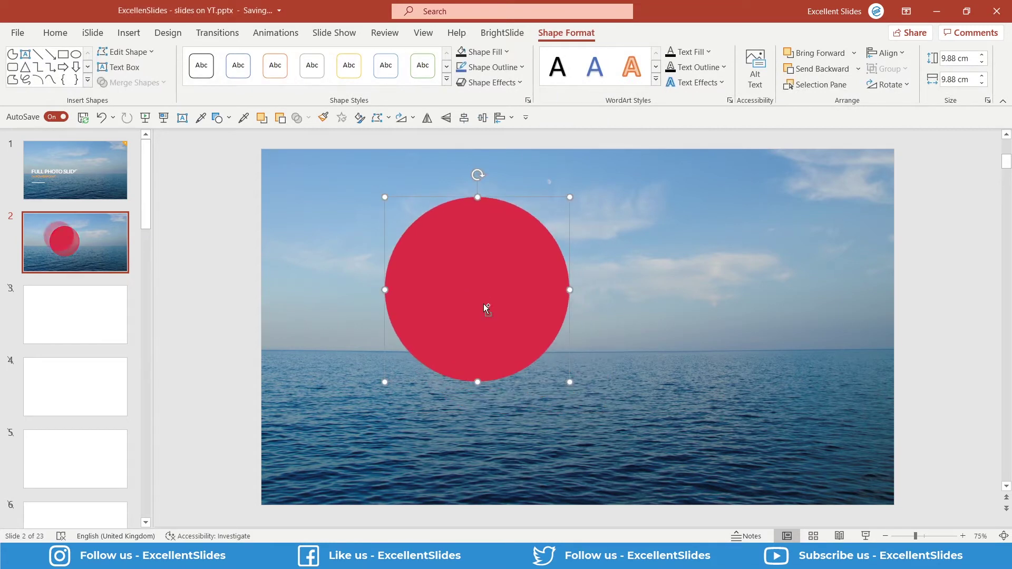
key(ctrl+x)
click(123, 175)
key(ctrl+v)
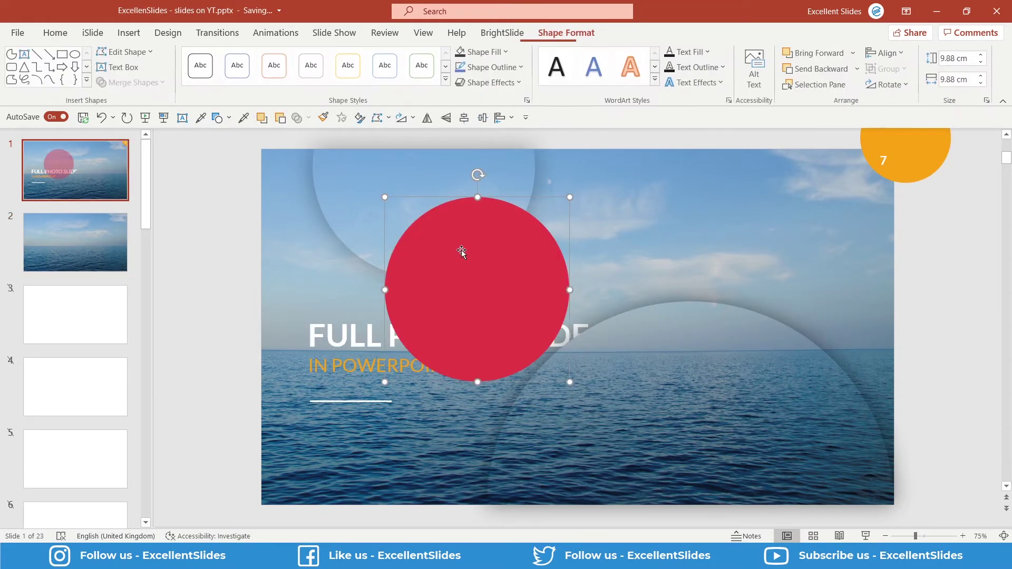
drag(461, 252, 430, 166)
scroll(499, 230, down, 2)
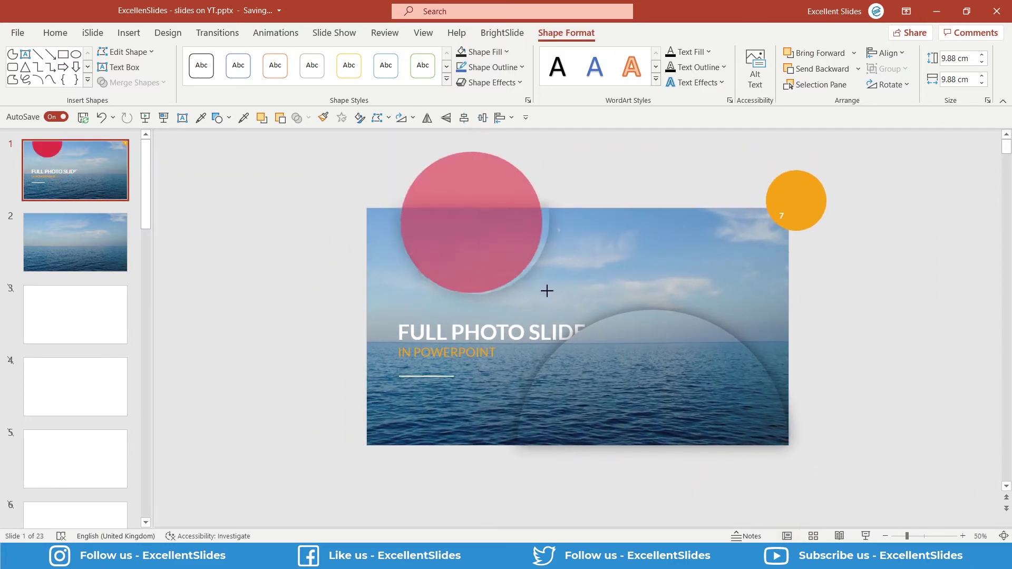
drag(547, 290, 548, 290)
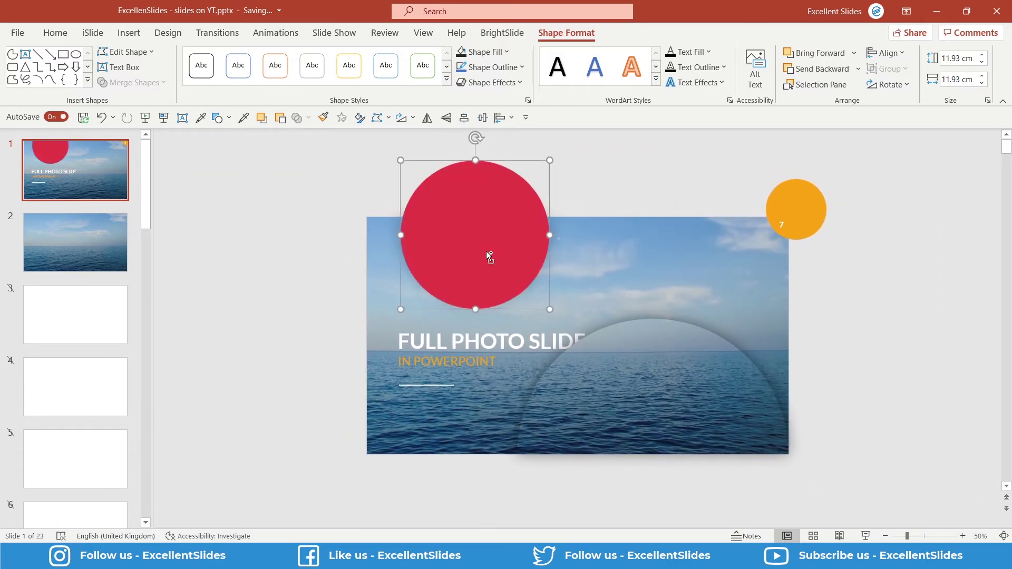
Move the red circle back to slide 2 so it straddles the photo's top edge
key(Delete)
click(67, 248)
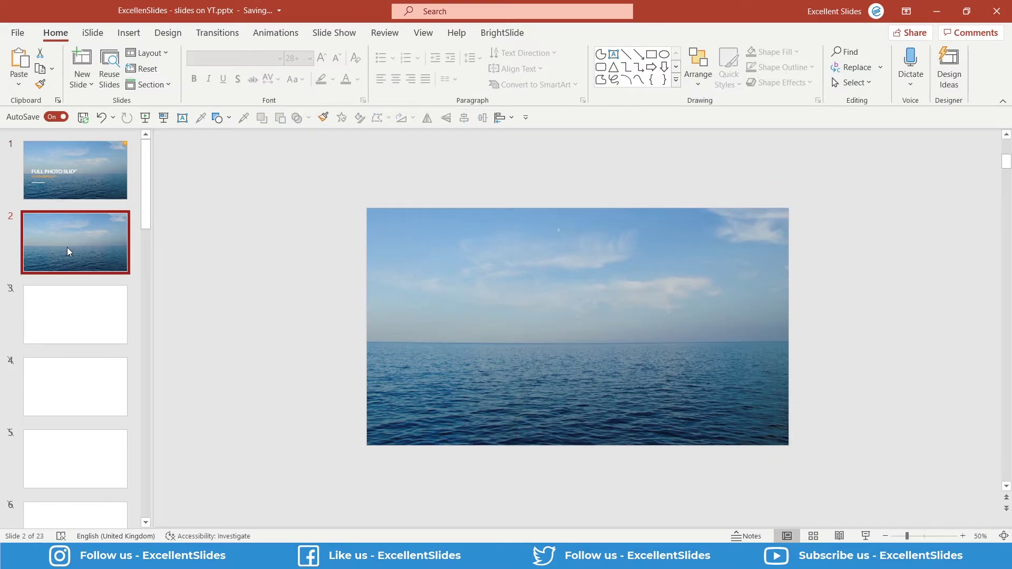
key(ctrl+v)
scroll(368, 236, up, 3)
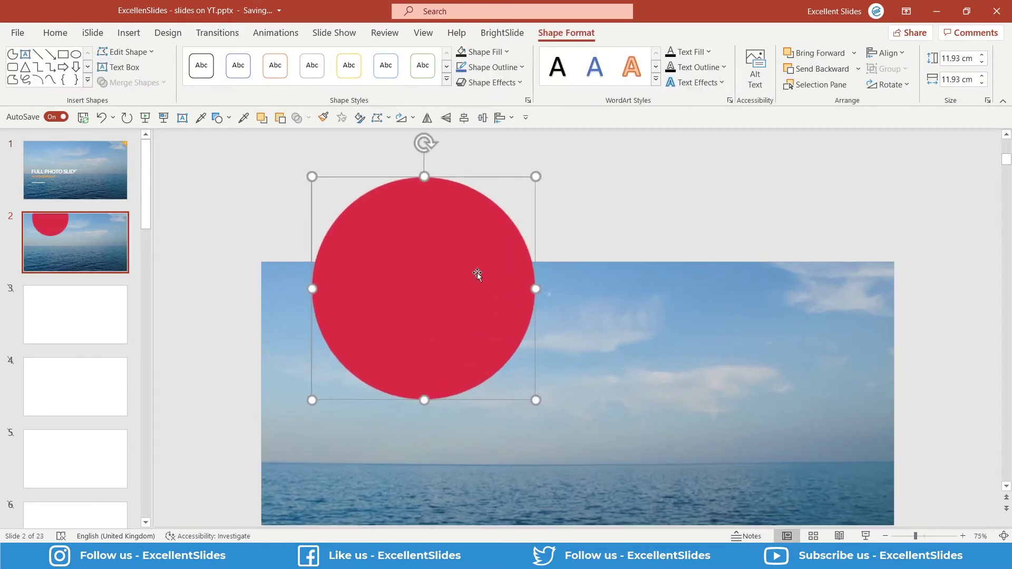
scroll(447, 307, down, 1)
drag(447, 306, 450, 252)
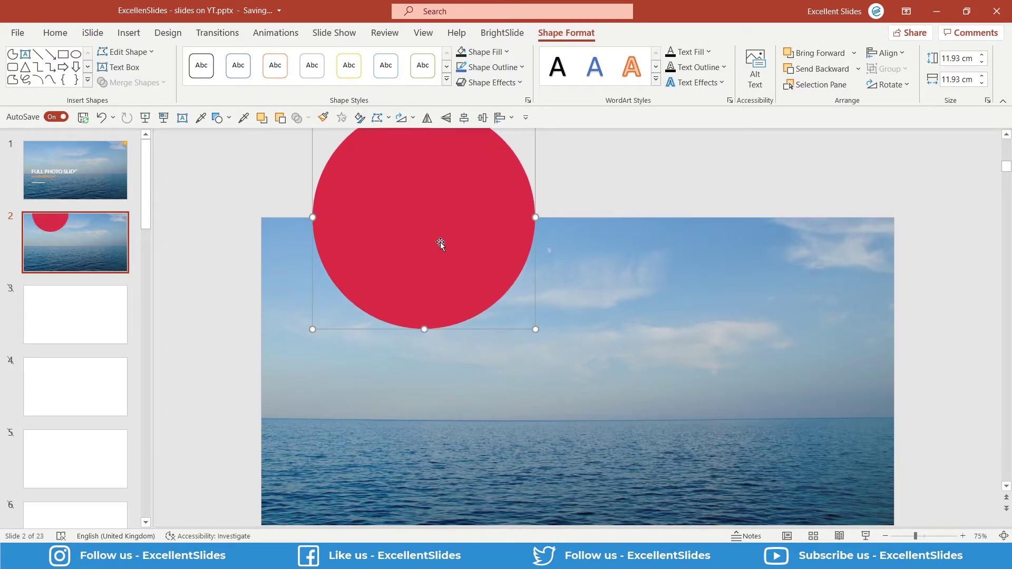
Duplicate the sea photo and shift the copy slightly off the original
click(682, 294)
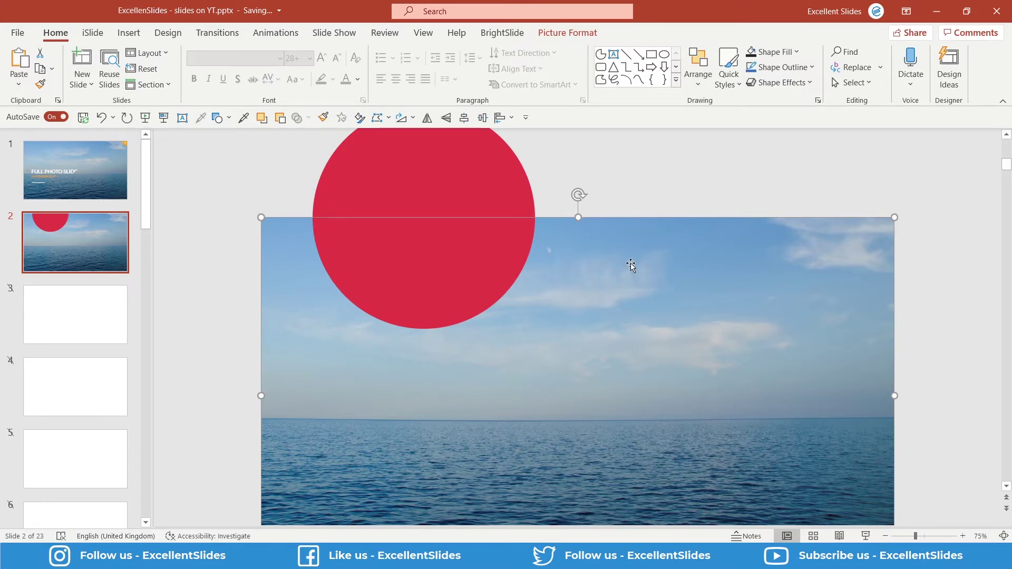
key(ctrl+z)
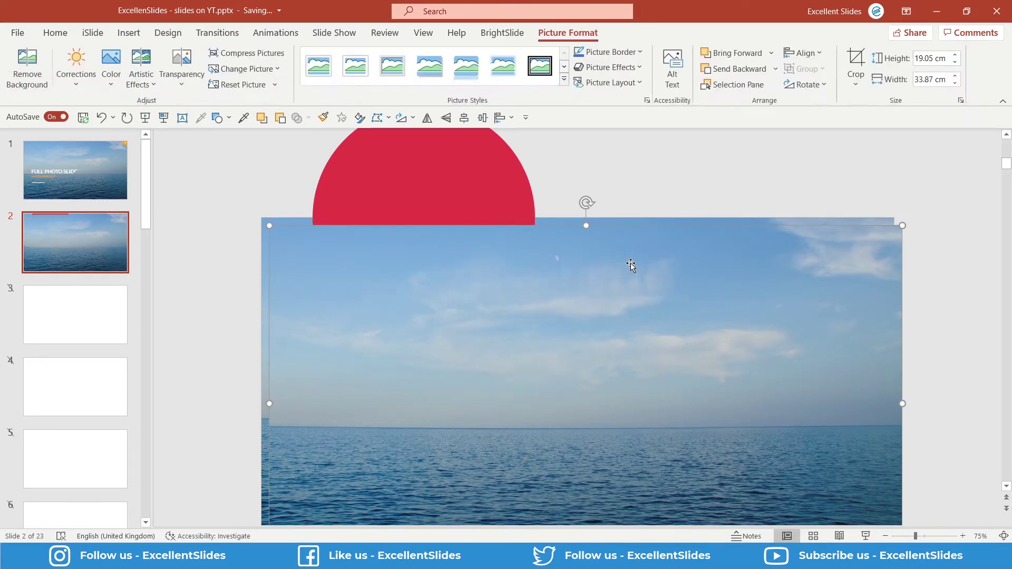
ctrl+scroll(627, 265, down, 3)
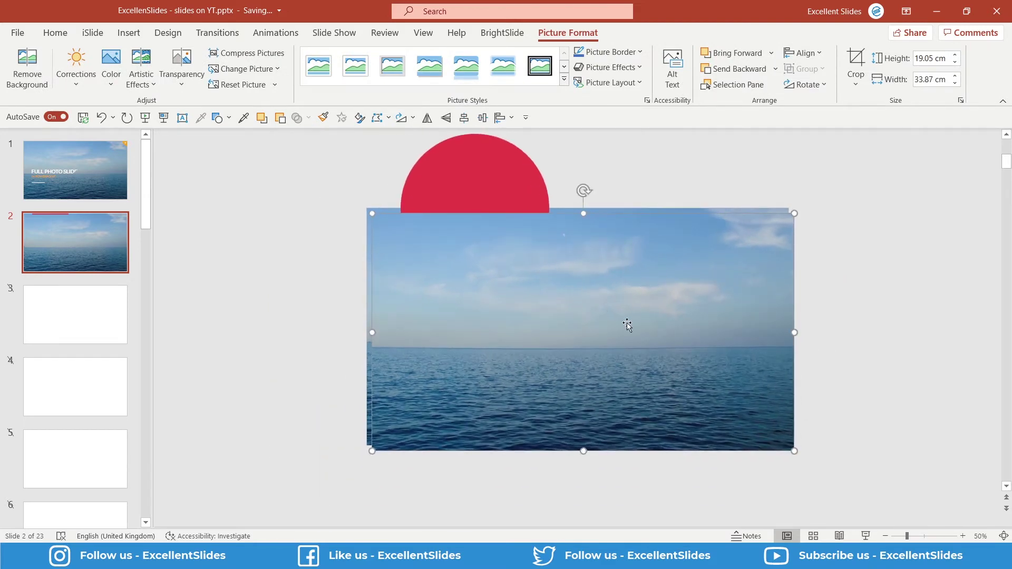
drag(629, 326, 664, 308)
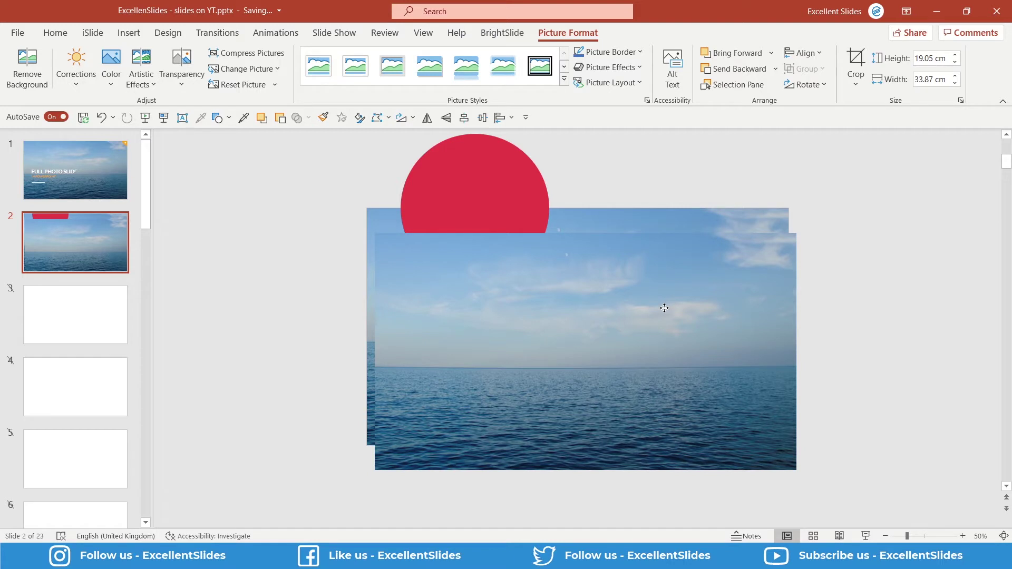
drag(664, 308, 664, 308)
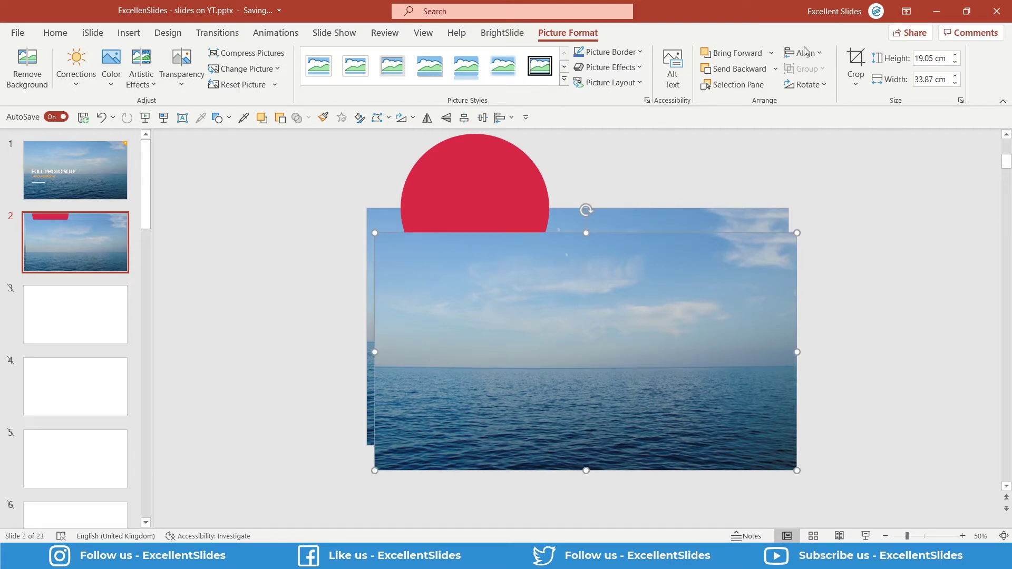
Centre the photo copy on the slide with Align Center and Align Middle
click(820, 55)
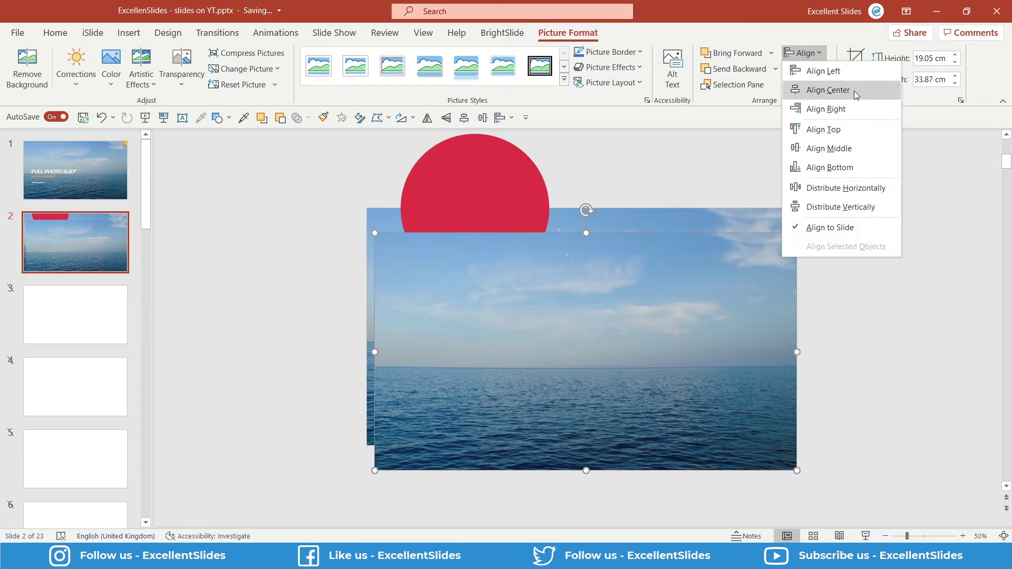
click(854, 91)
click(804, 53)
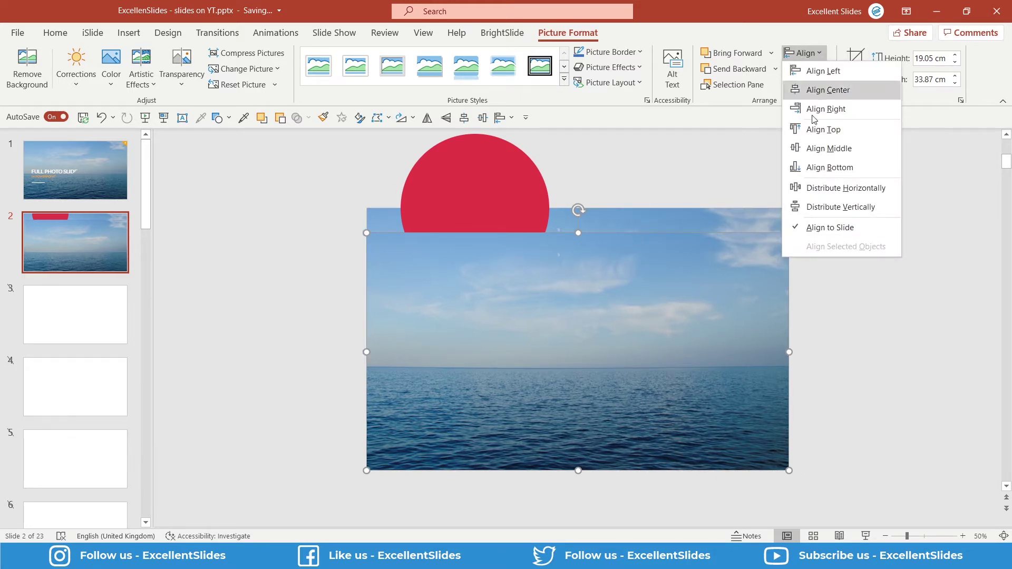
click(840, 148)
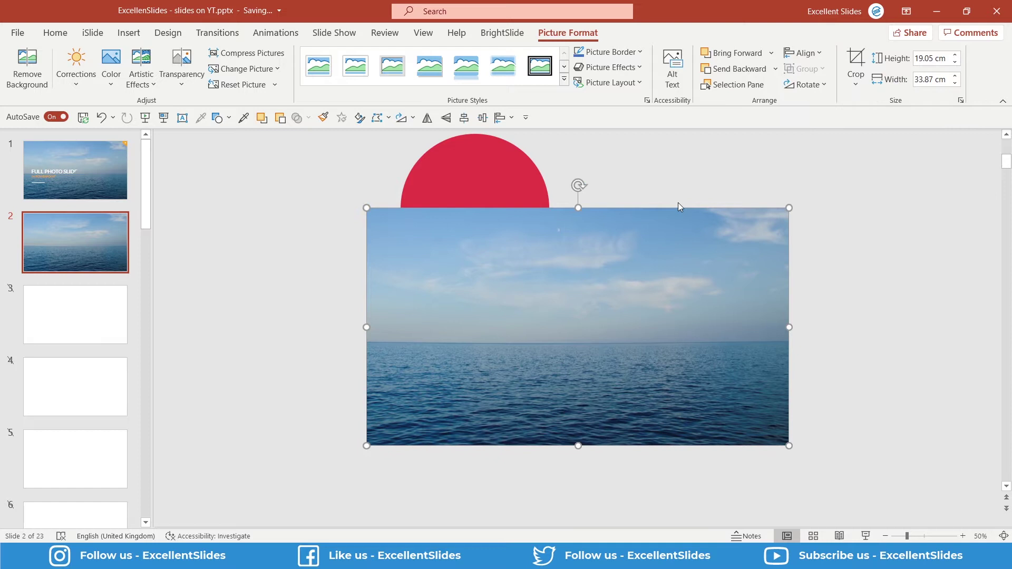
scroll(564, 186, up, 2)
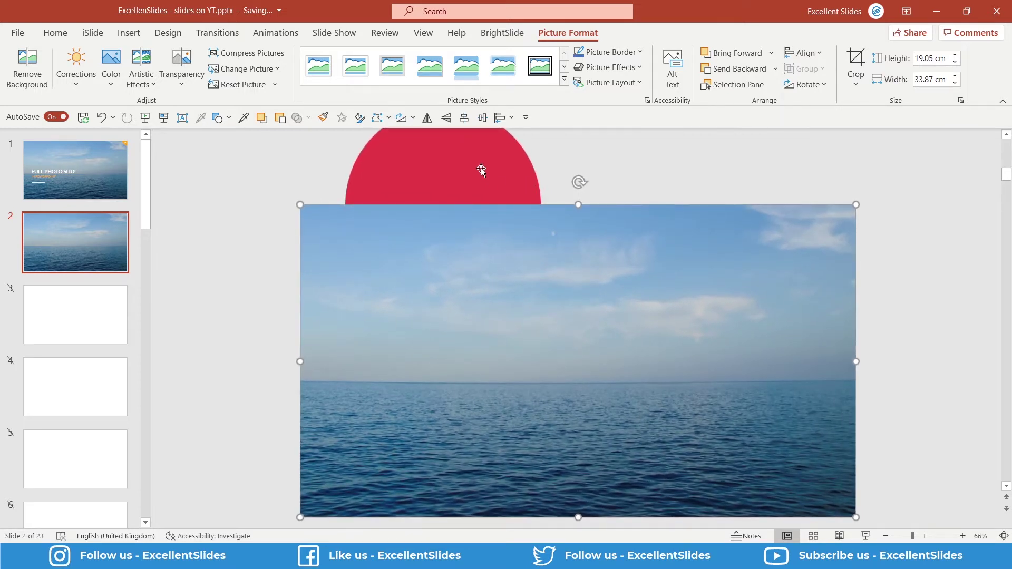
click(464, 162)
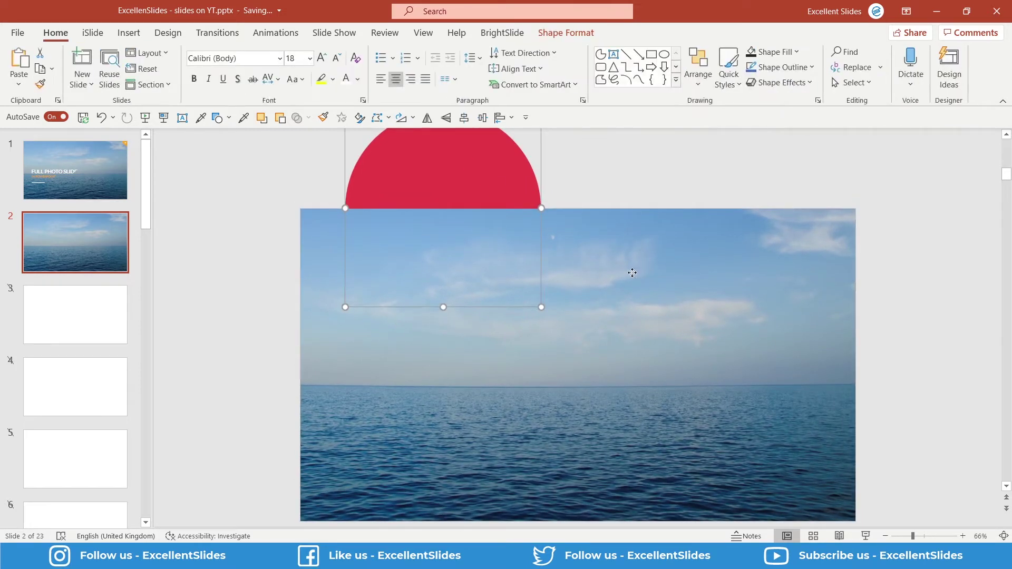
Intersect the photo copy with the red circle to make a half-circle sea cutout, checking then undoing a test drag
drag(631, 267, 632, 271)
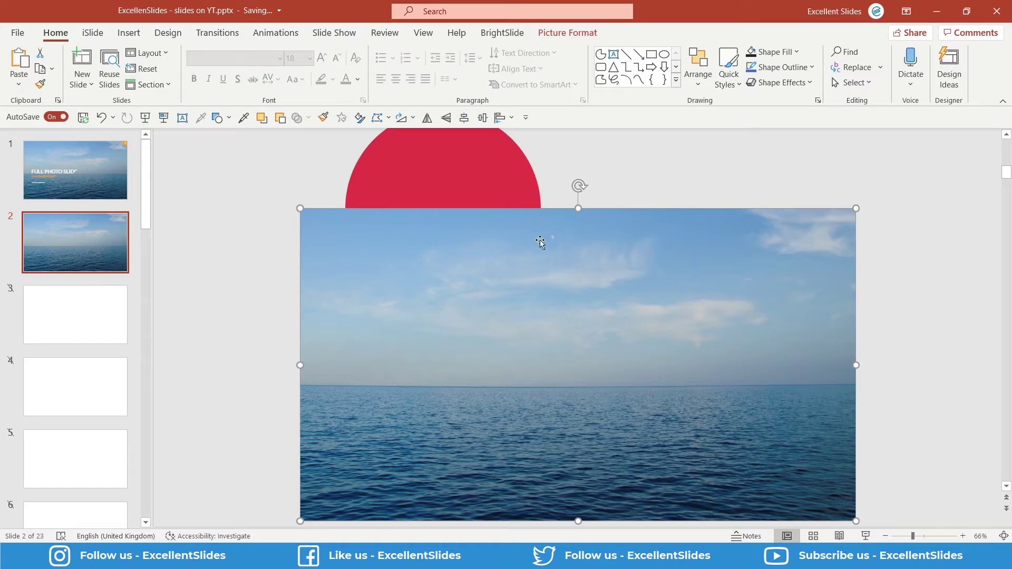
shift+click(460, 175)
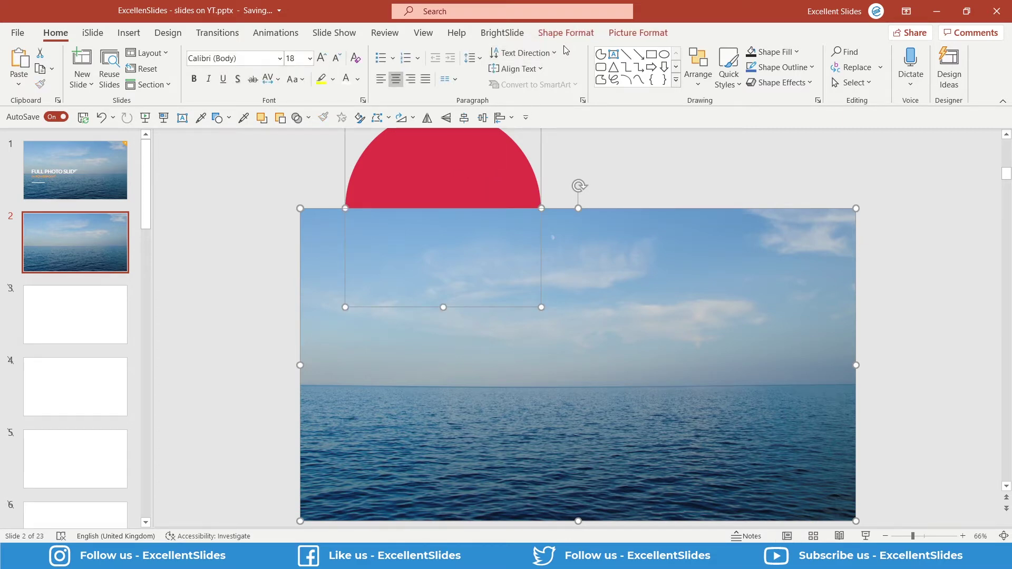
click(567, 34)
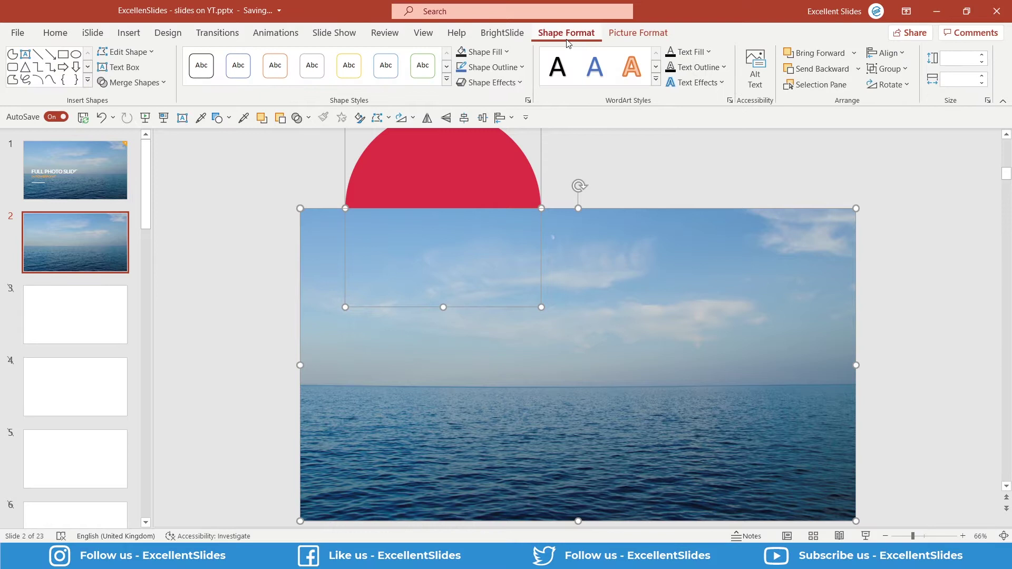
click(156, 86)
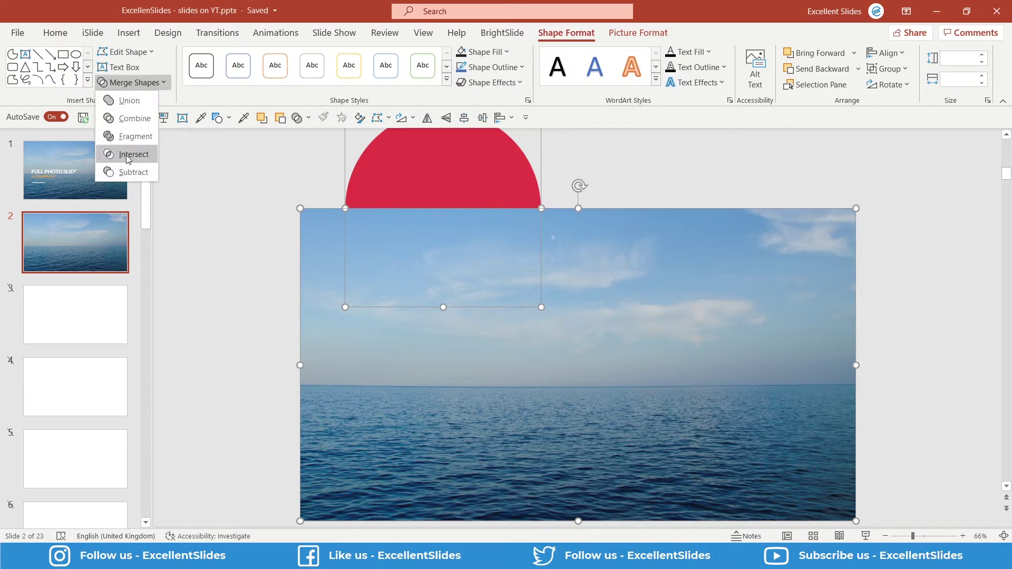
click(126, 155)
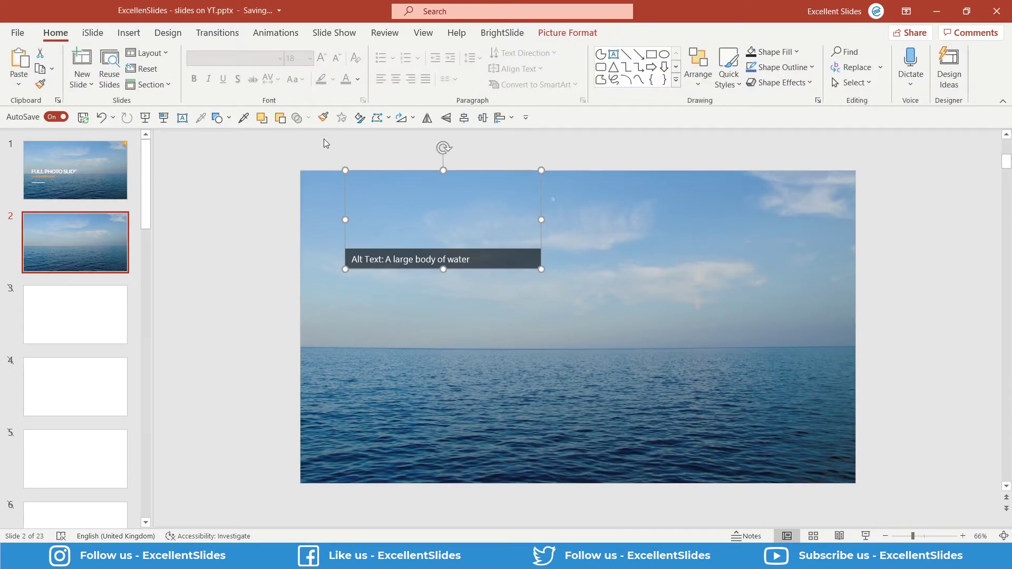
drag(462, 212, 287, 275)
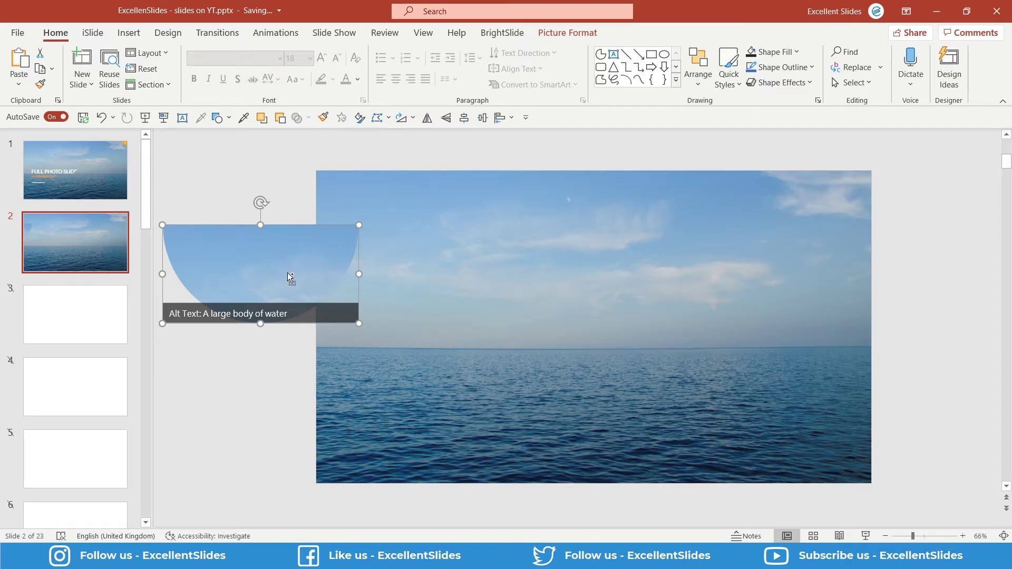
key(ctrl+z)
key(ctrl+z)
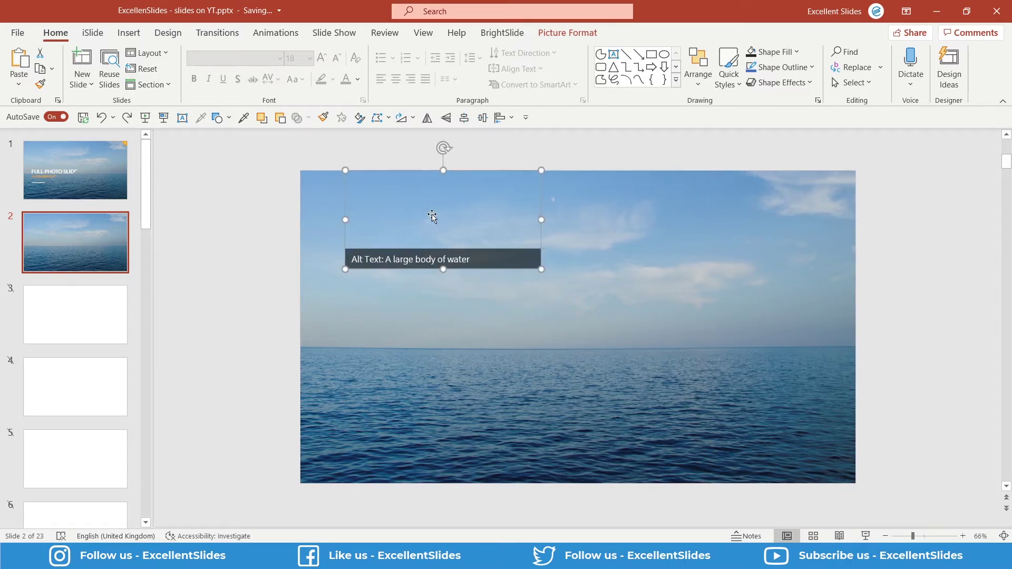
Open Format Picture for the half-circle cutout and expand its Shadow settings, browsing presets without choosing
right_click(434, 215)
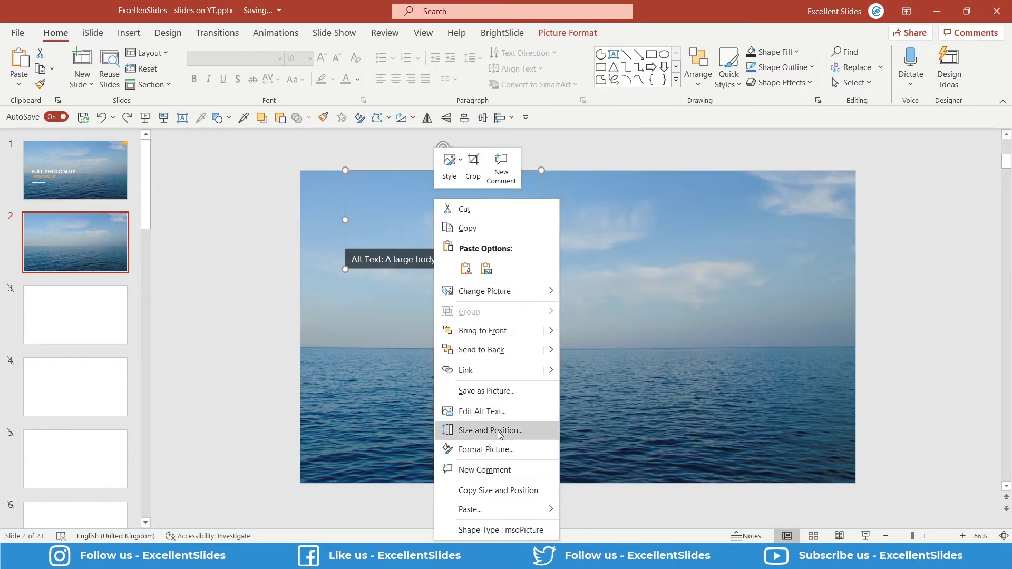
click(486, 449)
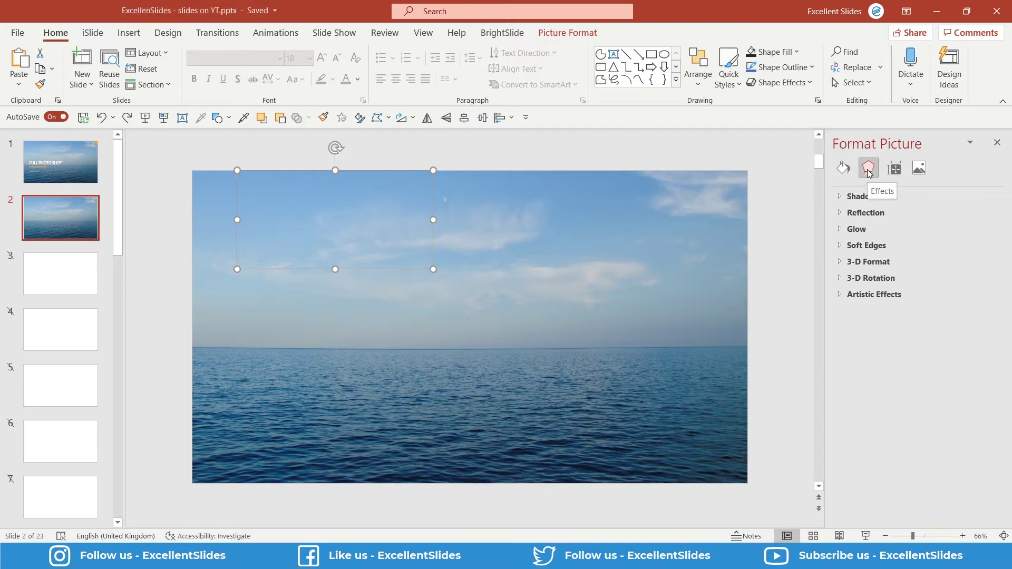
click(869, 199)
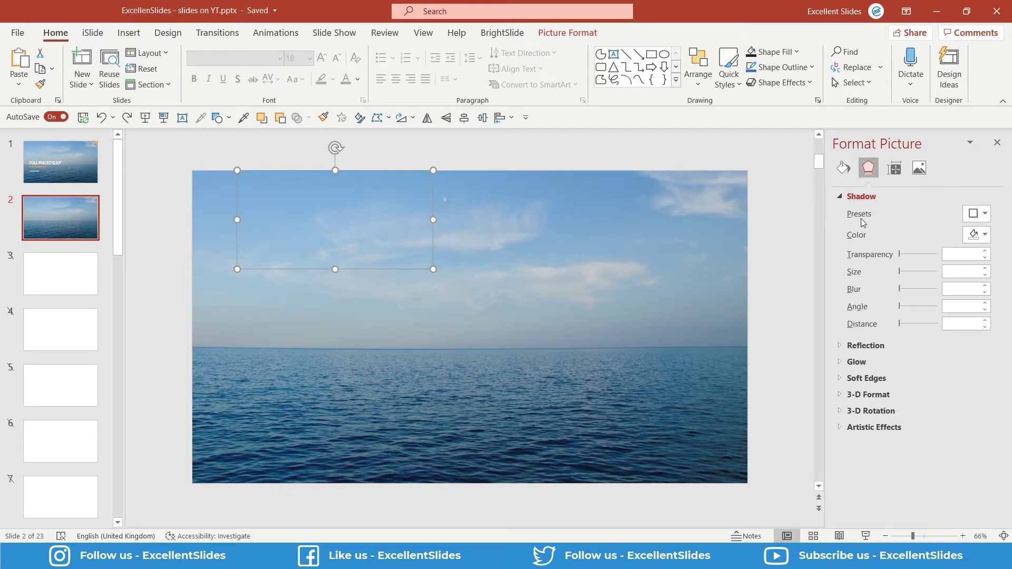
click(980, 217)
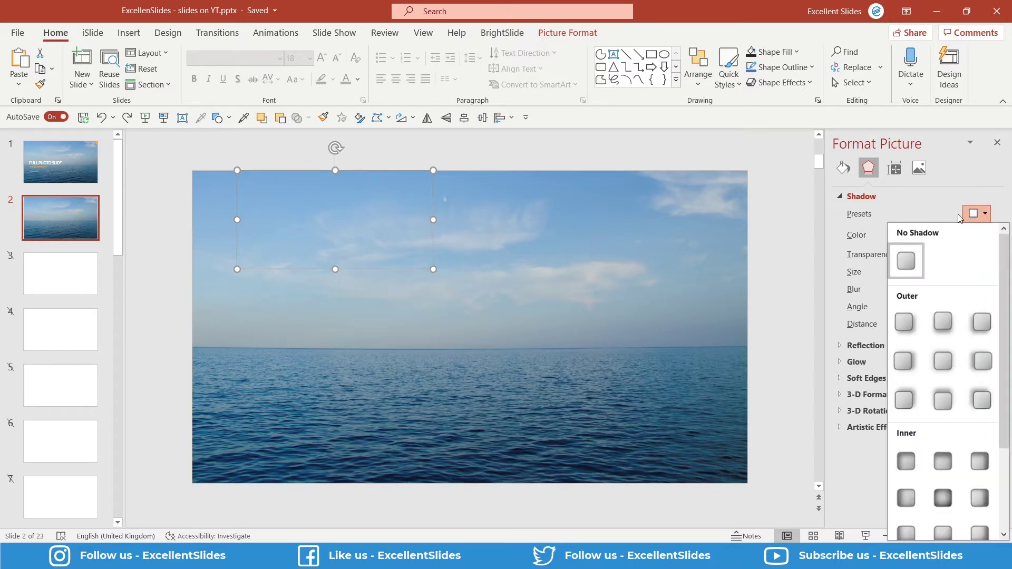
scroll(942, 400, down, 3)
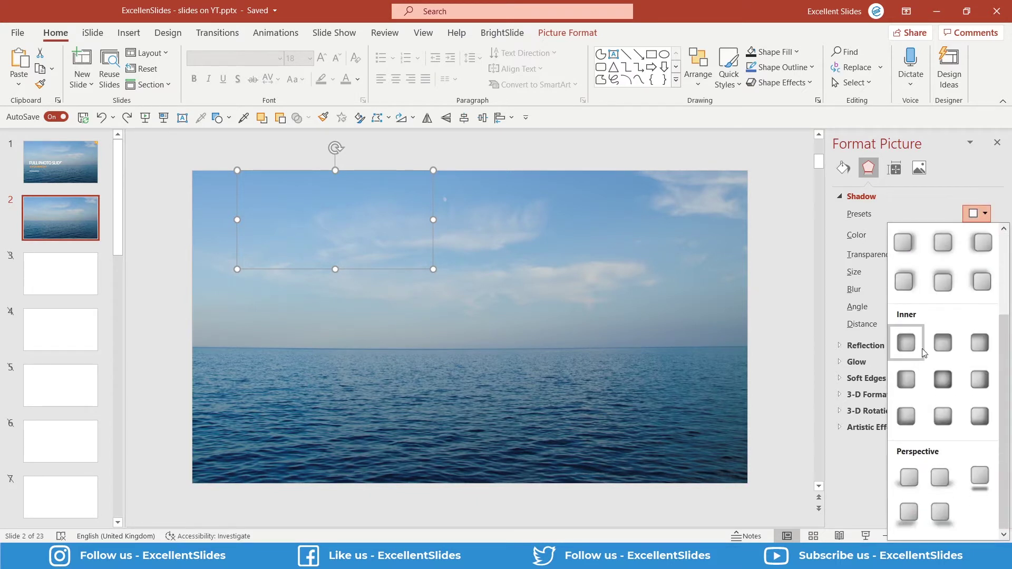
click(954, 171)
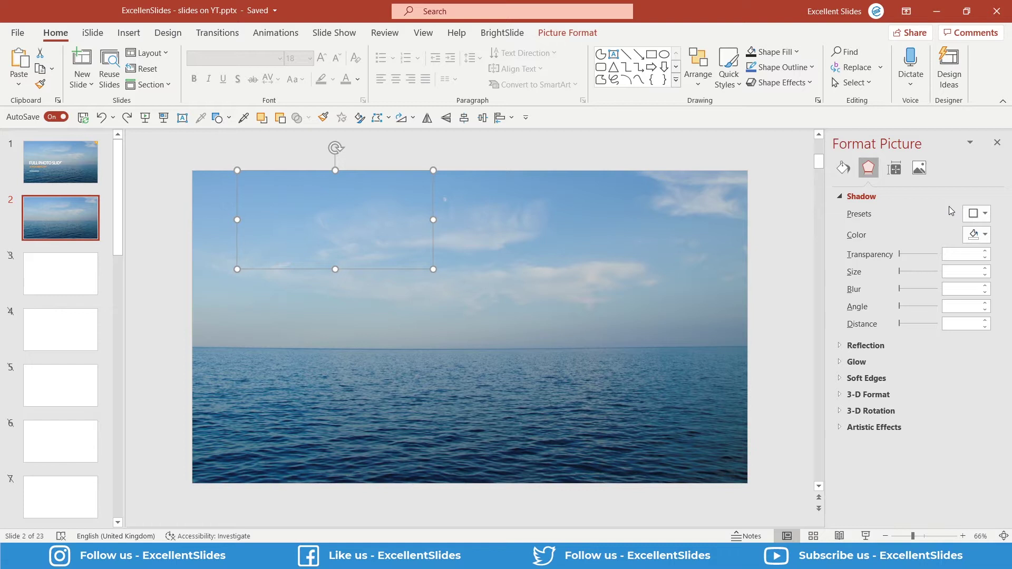
Set the cutout's shadow colour to black and its size to 100%
click(975, 238)
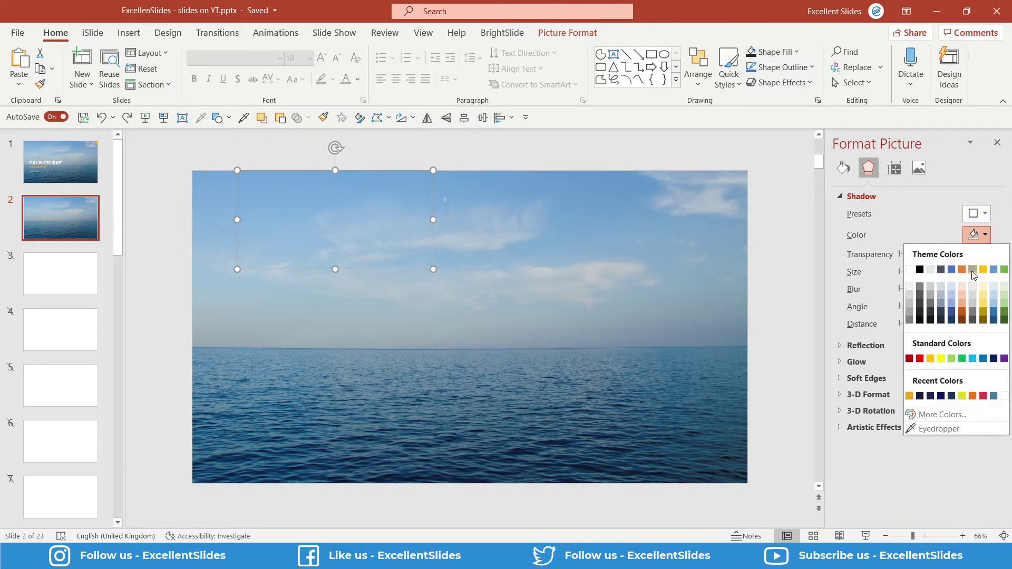
click(1005, 270)
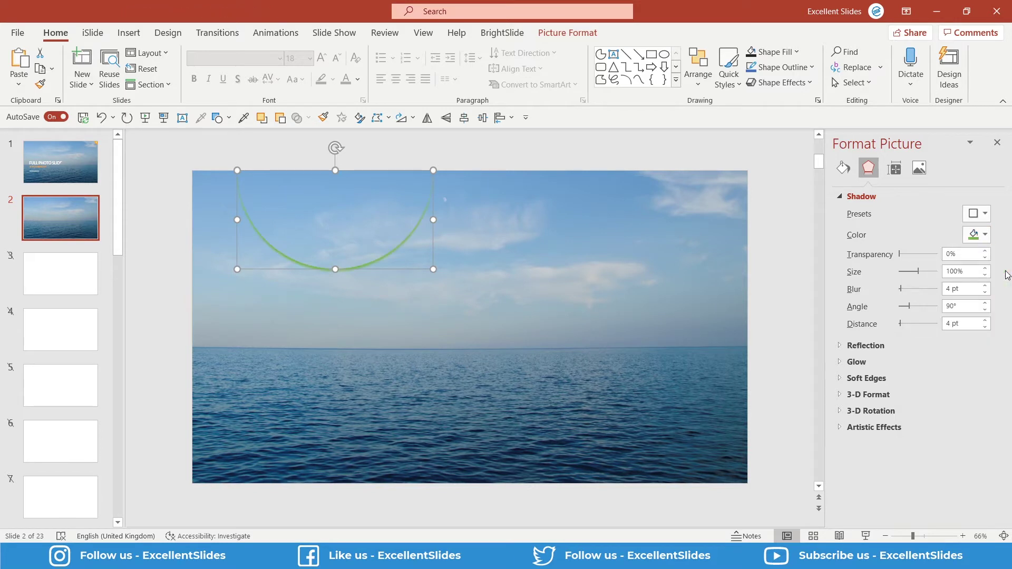
click(975, 234)
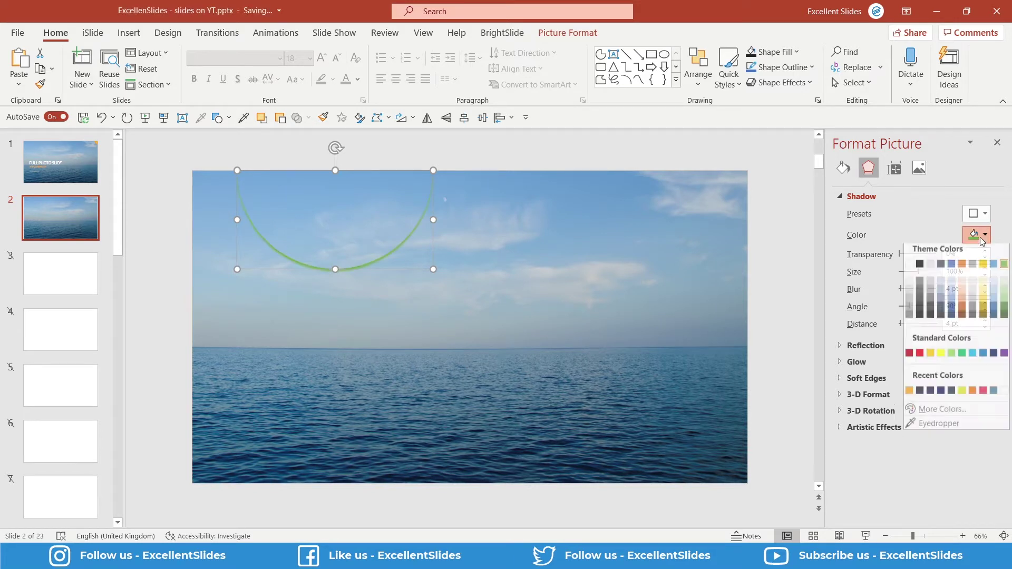
click(920, 270)
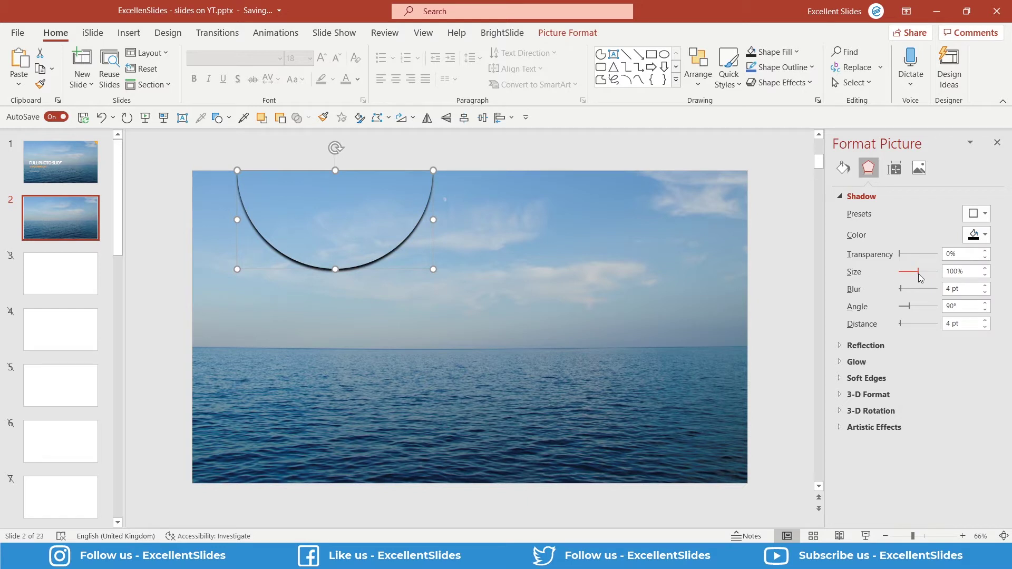
drag(917, 271, 921, 272)
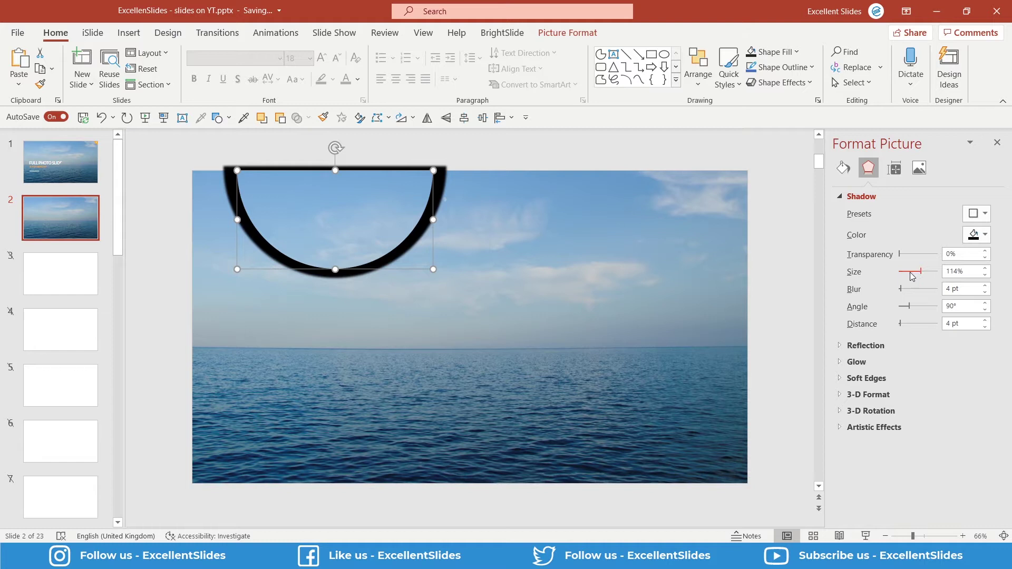
click(912, 275)
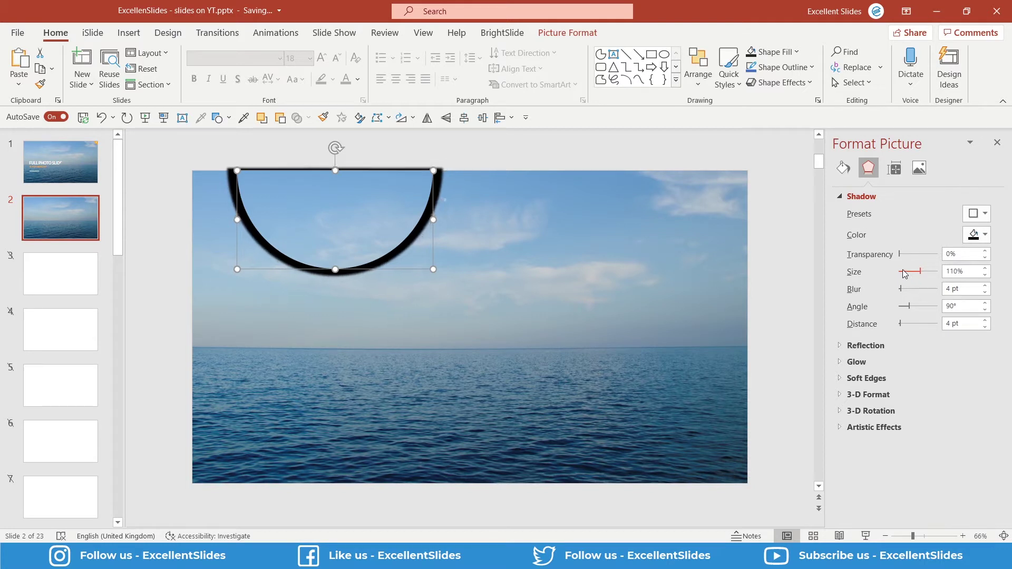
click(903, 270)
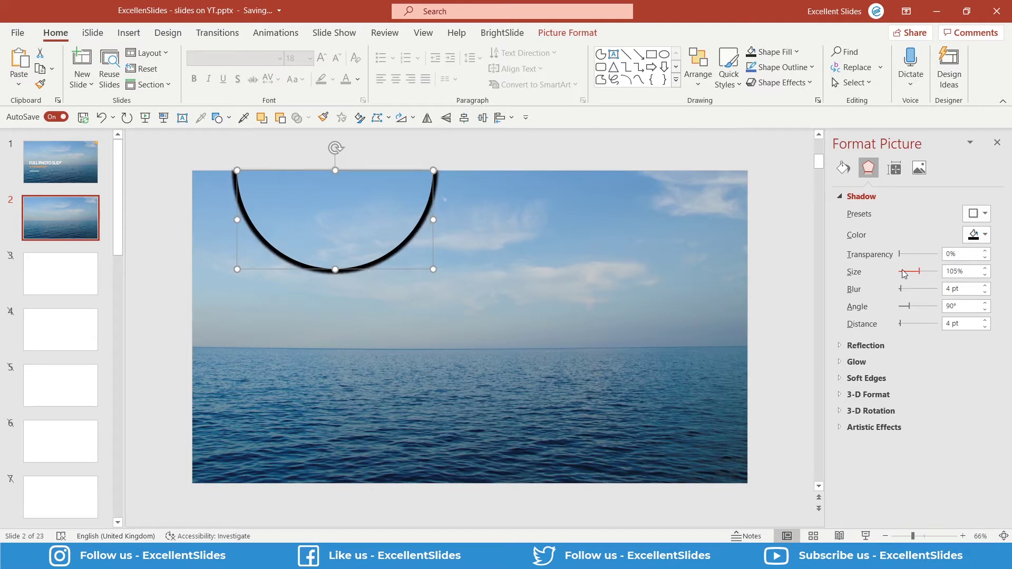
click(902, 270)
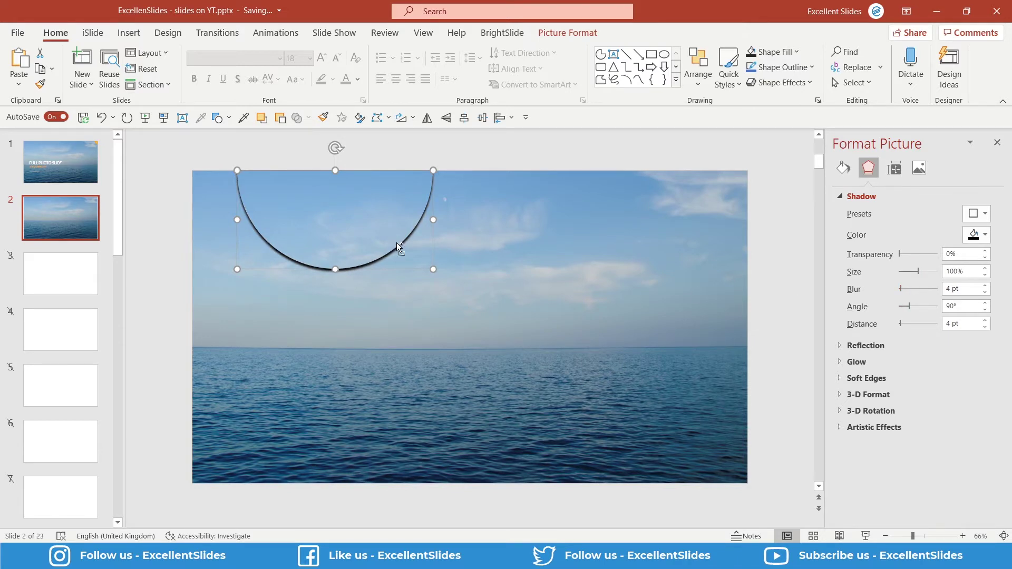
Set the shadow to 30 pt blur, 90° angle, 0 pt distance and 50% transparency
scroll(396, 242, up, 3)
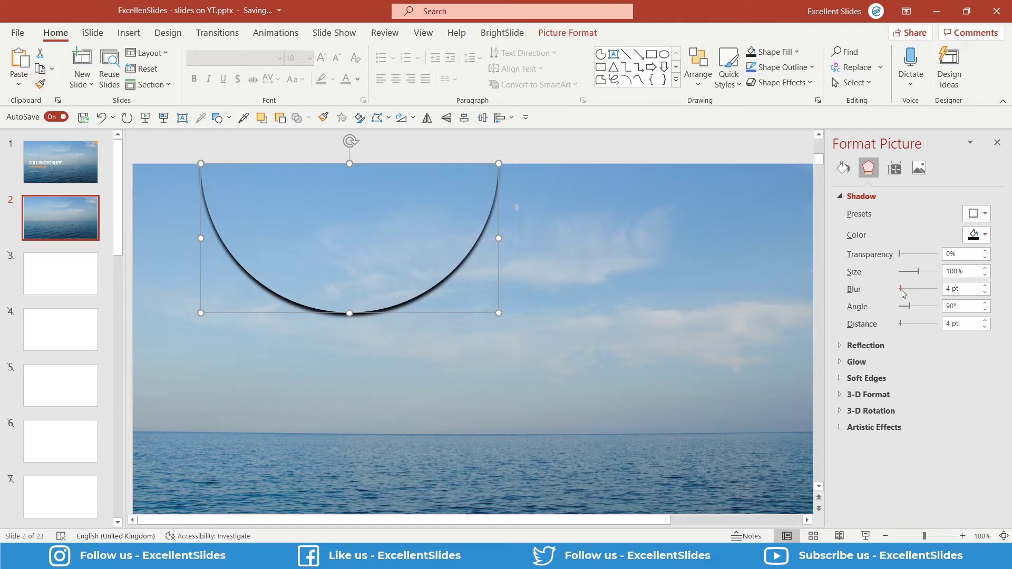
drag(902, 290, 897, 291)
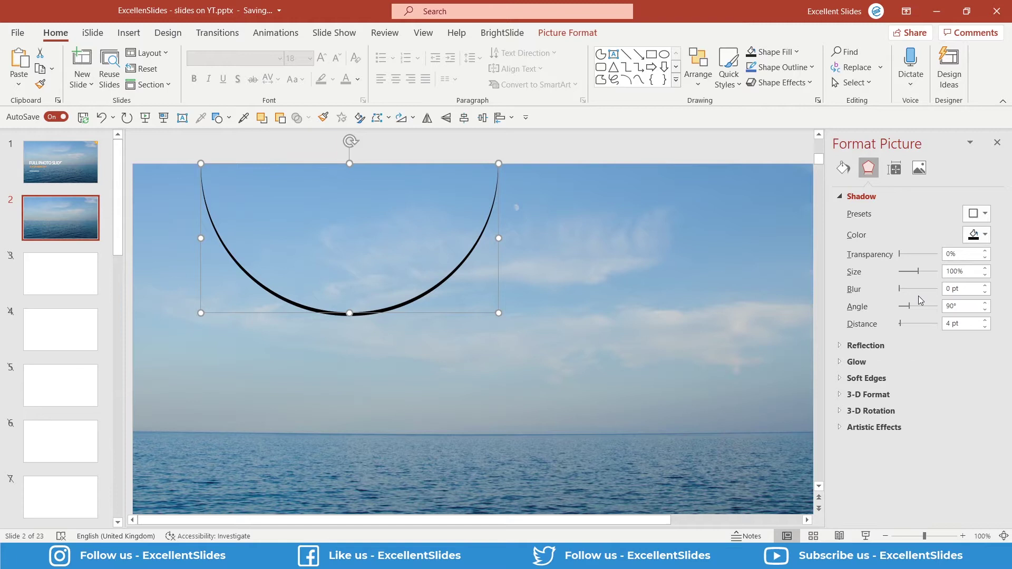
drag(900, 289, 909, 290)
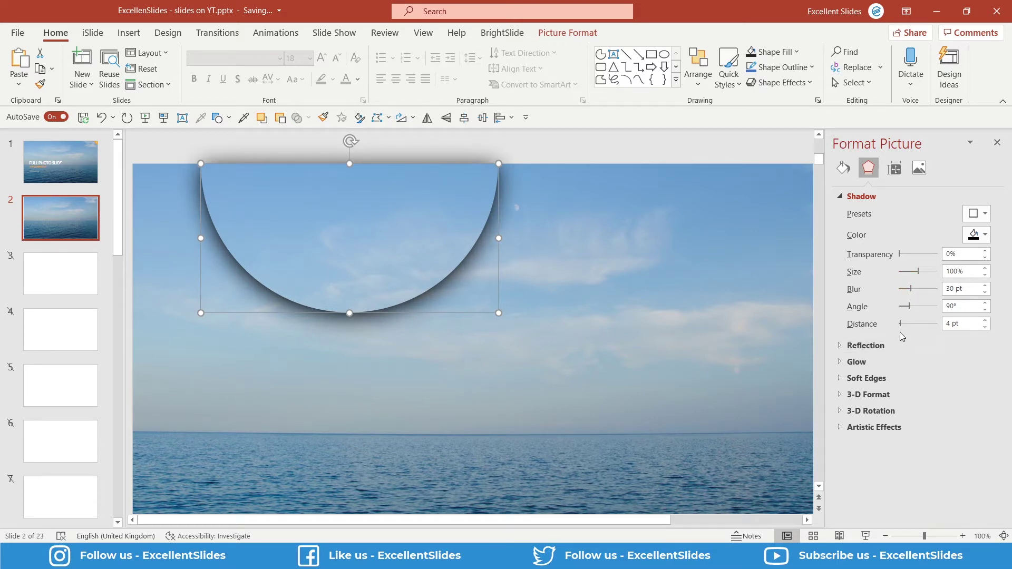
click(923, 307)
drag(923, 310, 894, 329)
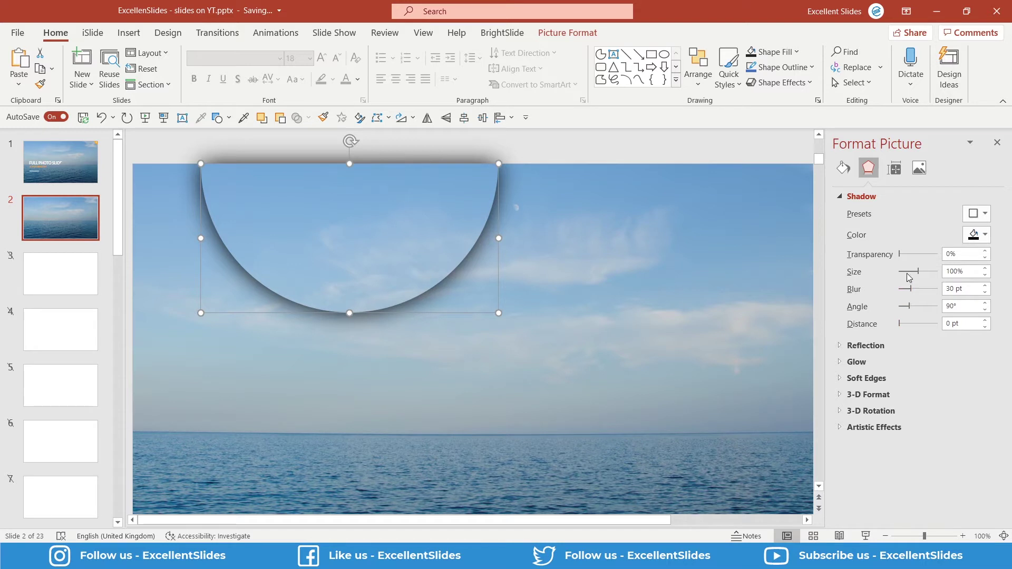
drag(900, 255, 911, 252)
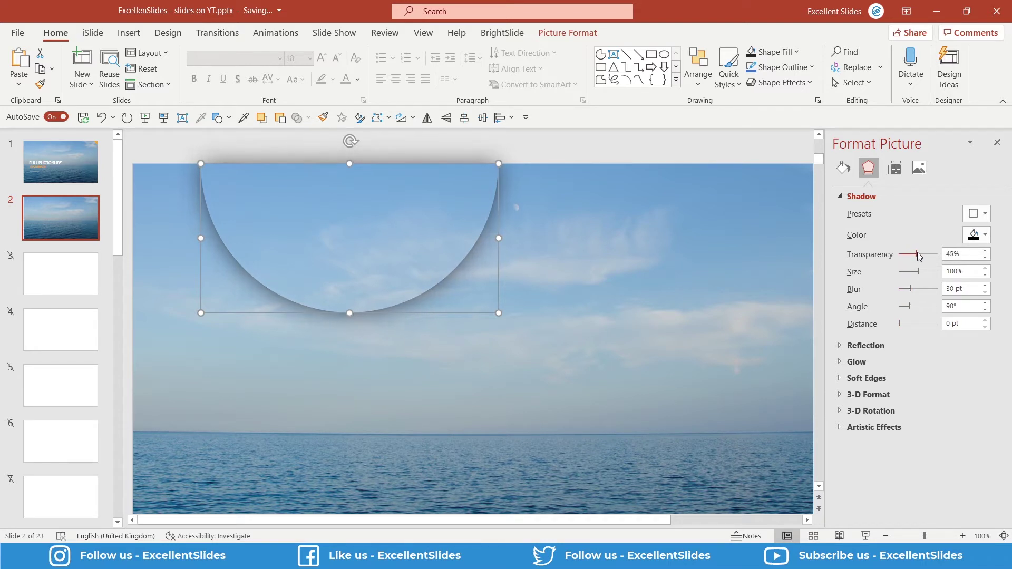
Preview the ocean slide full-screen, then open slide 1's finished 'FULL PHOTO SLIDE' design for reference
click(164, 118)
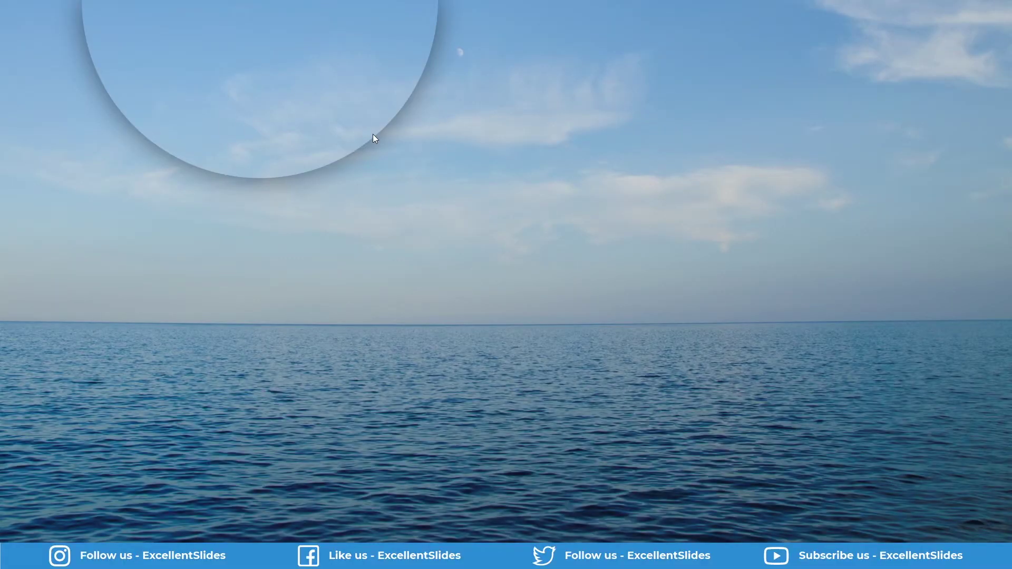
key(Escape)
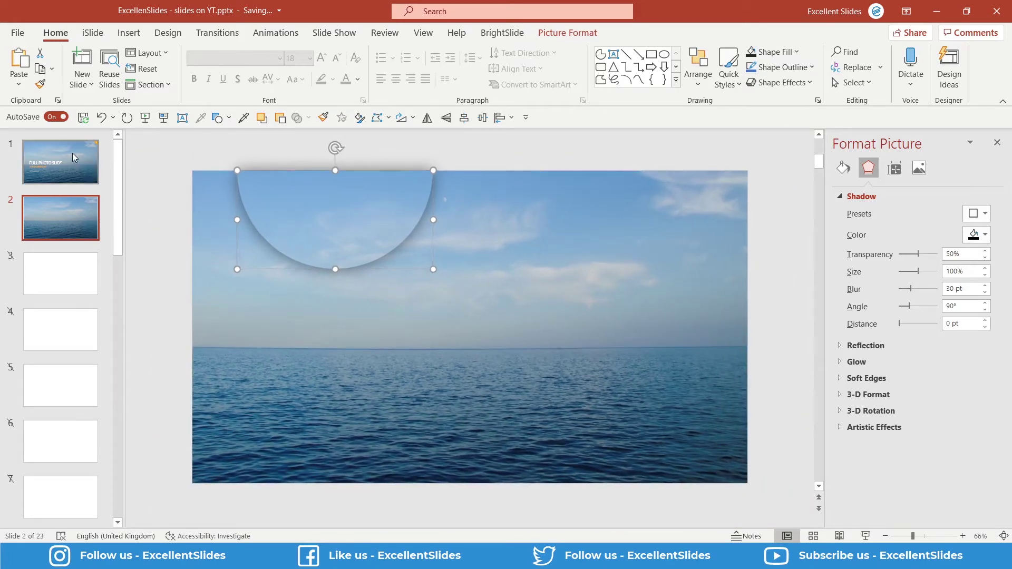
click(72, 152)
click(766, 224)
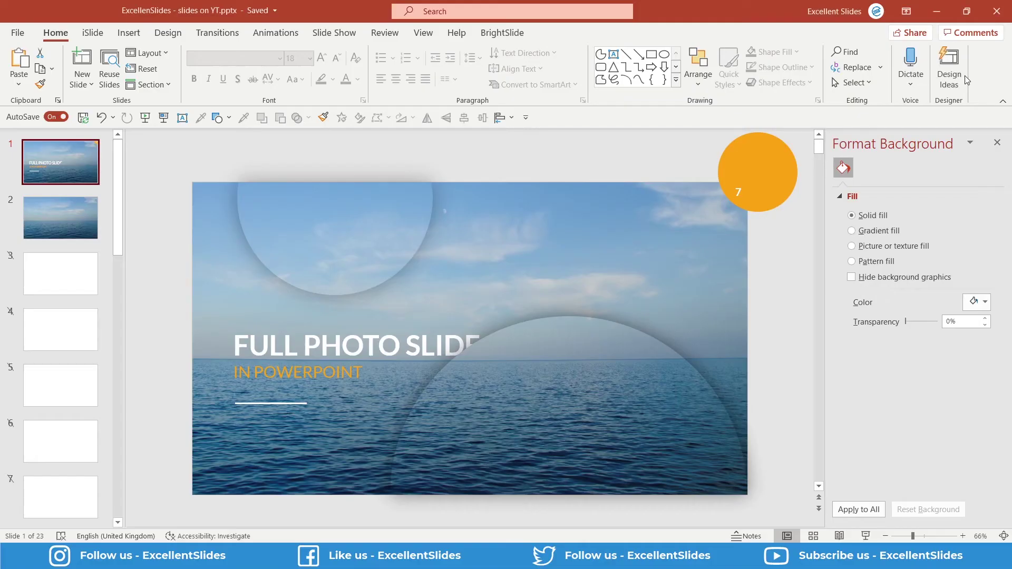
Draw a 5.38 cm orange circle on slide 2 and place it overhanging the top-right corner
click(65, 214)
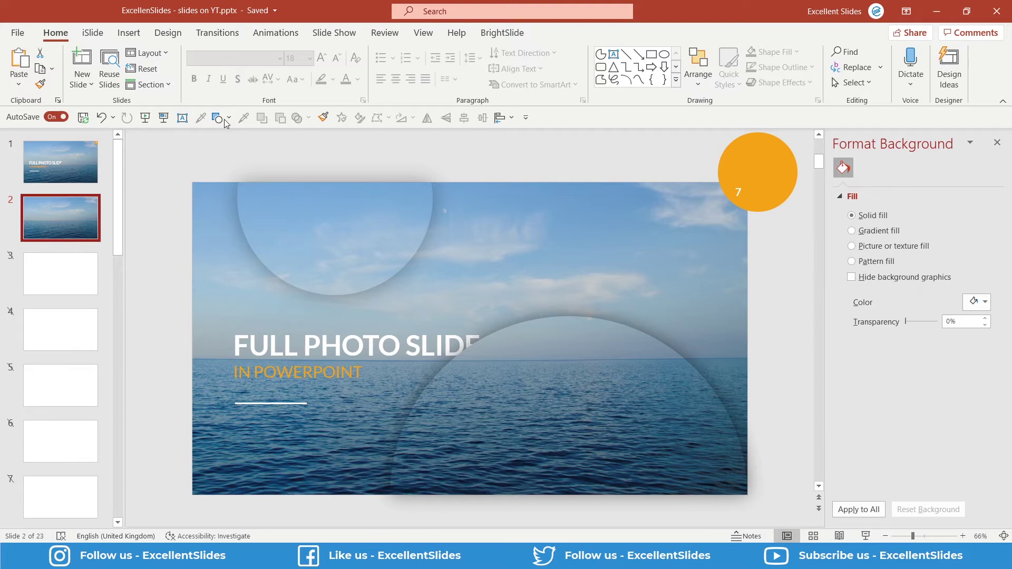
click(217, 118)
click(282, 158)
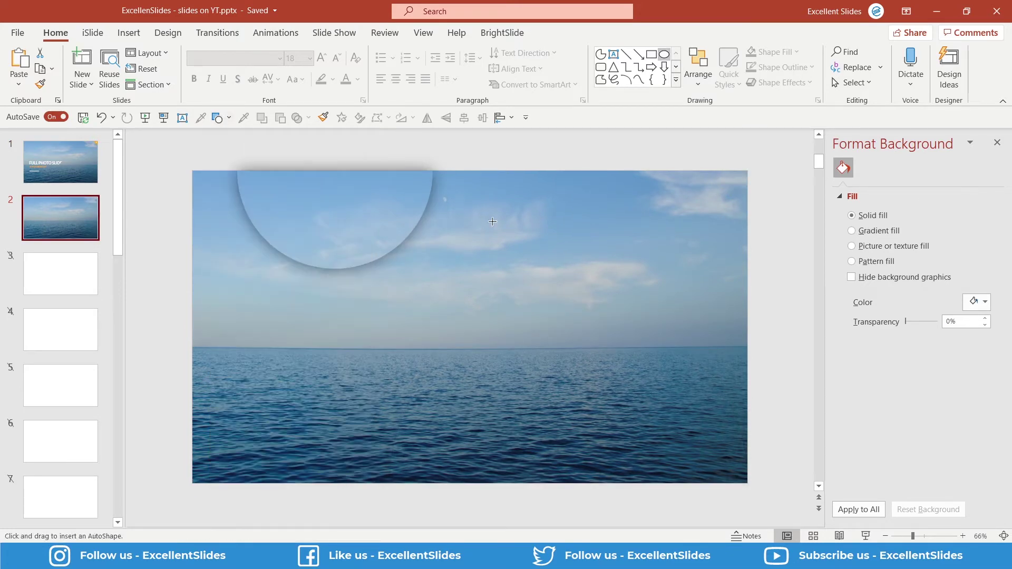
drag(469, 208, 558, 297)
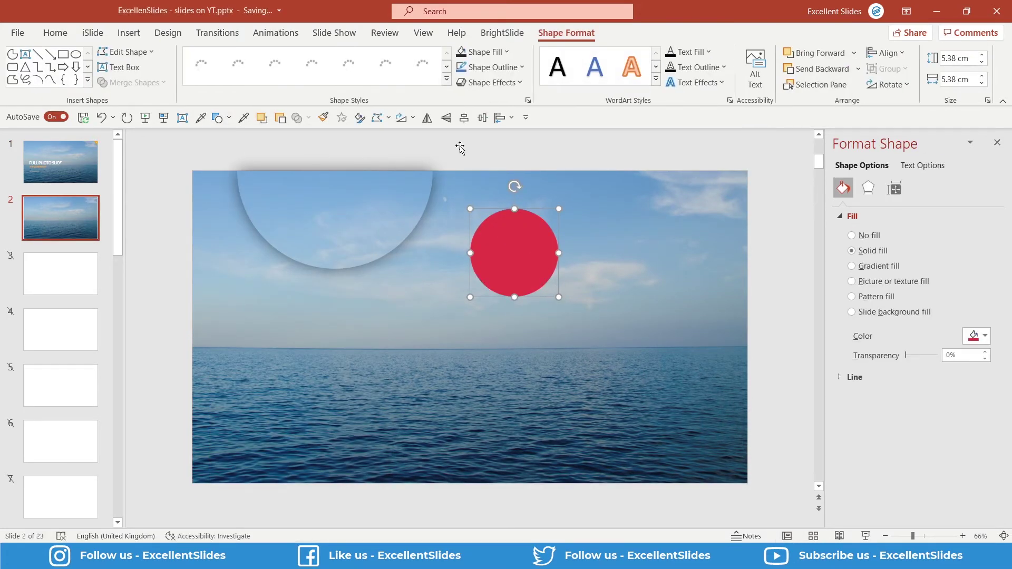
click(488, 51)
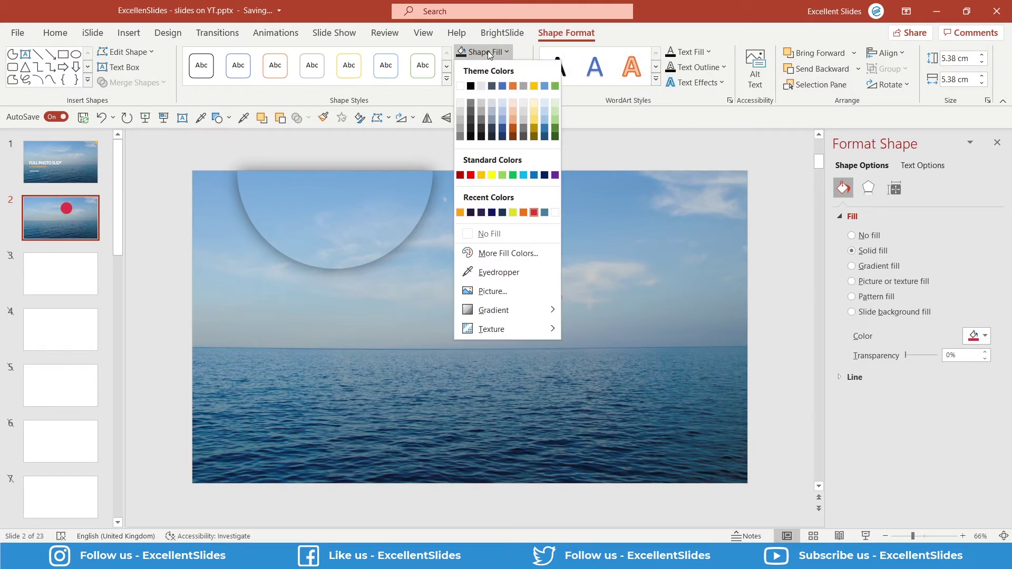
click(460, 212)
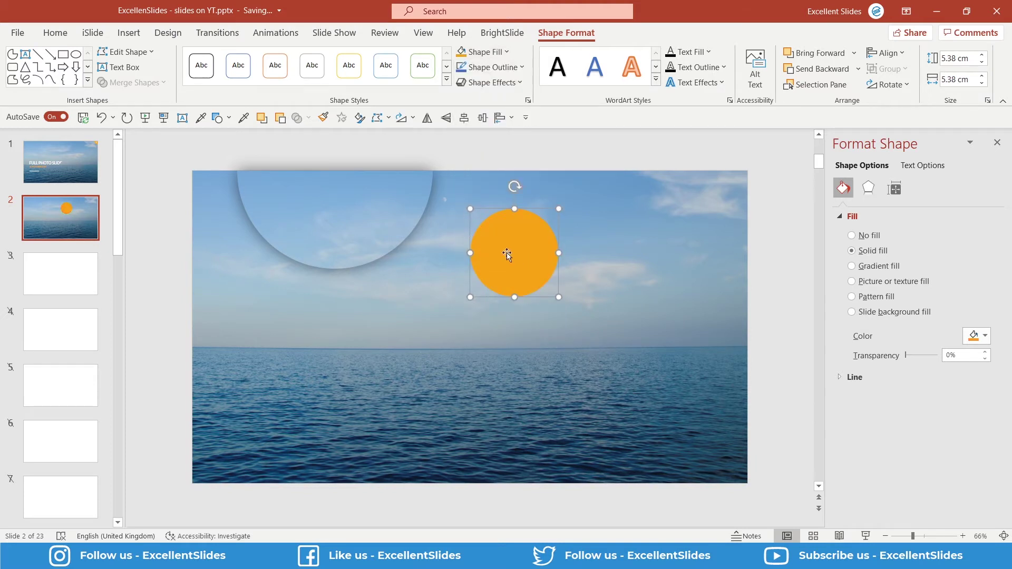
drag(511, 255, 731, 208)
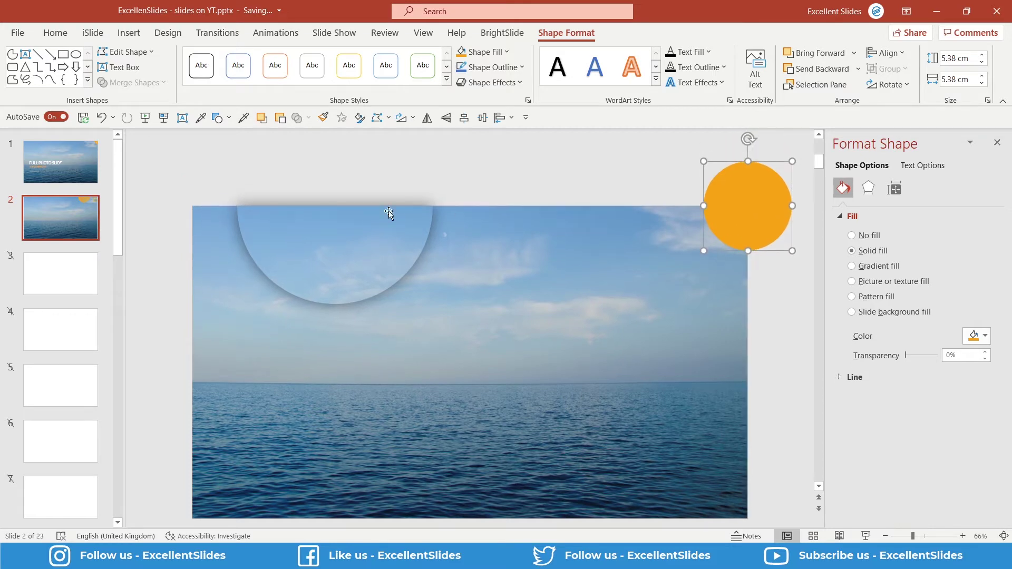
Shrink the orange corner circle to 4.15 × 4.15 cm, checking it in full-screen previews
click(164, 118)
key(Escape)
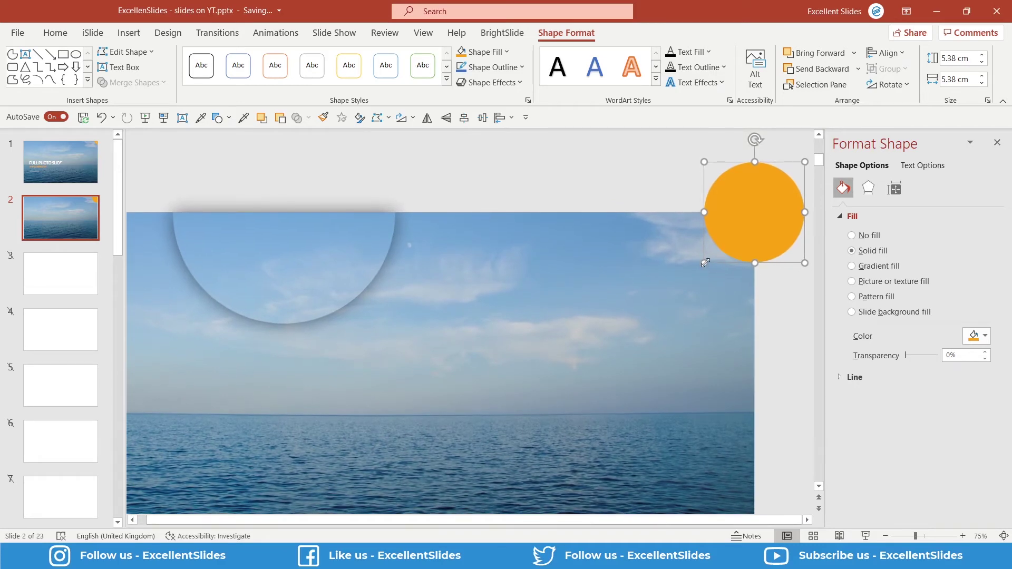
click(710, 258)
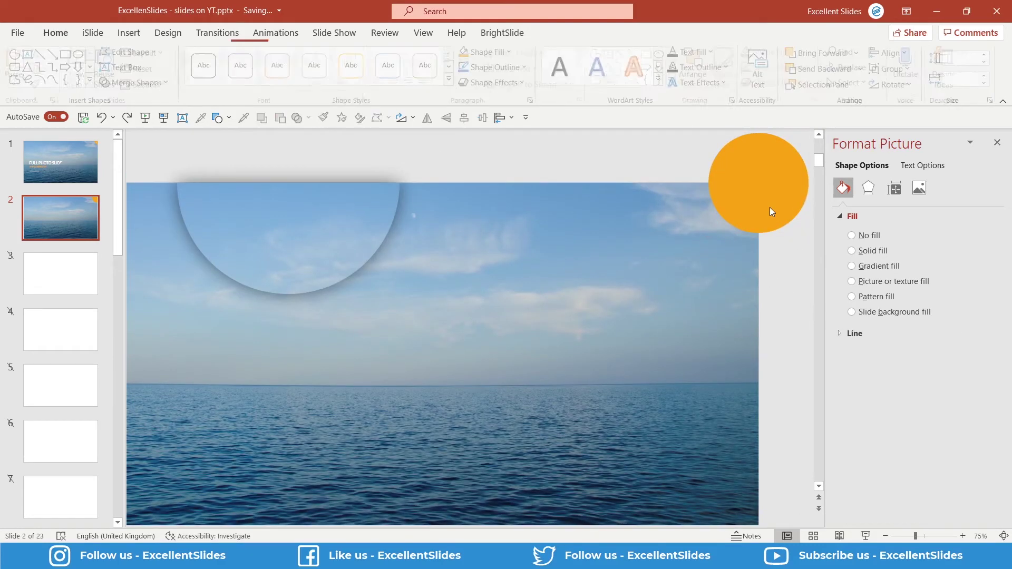
click(768, 203)
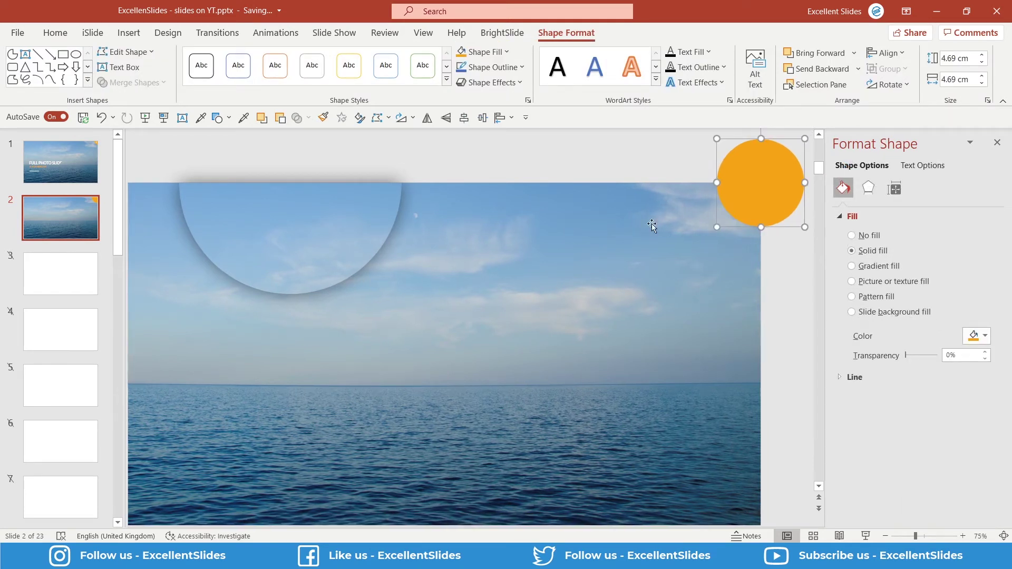
click(162, 119)
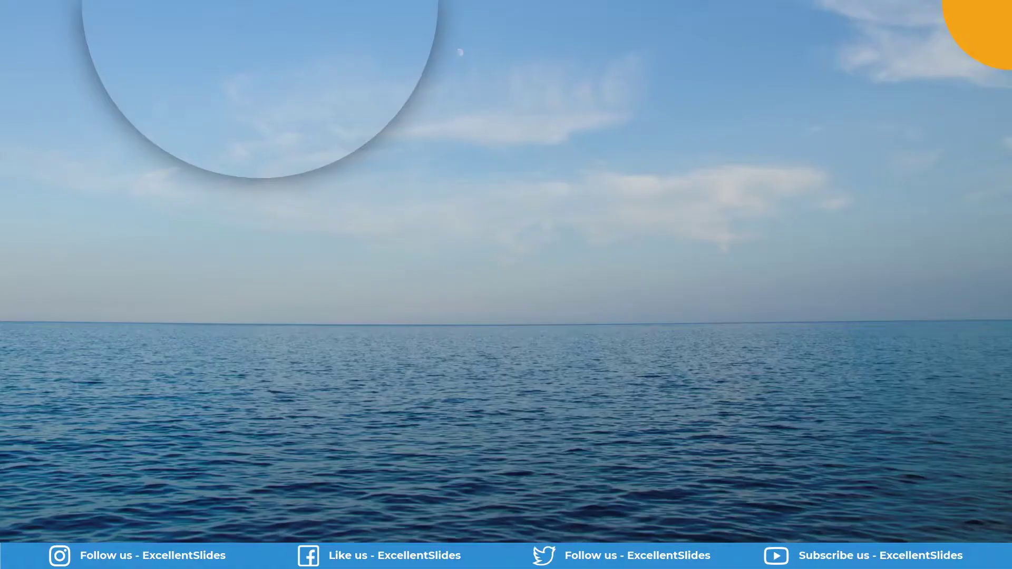
key(Escape)
drag(720, 226, 731, 211)
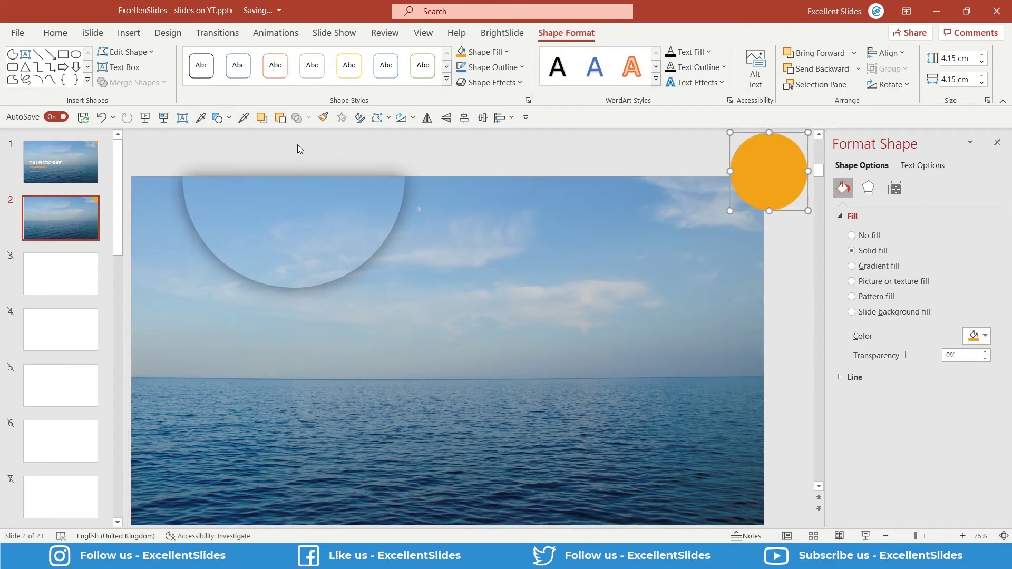
click(163, 119)
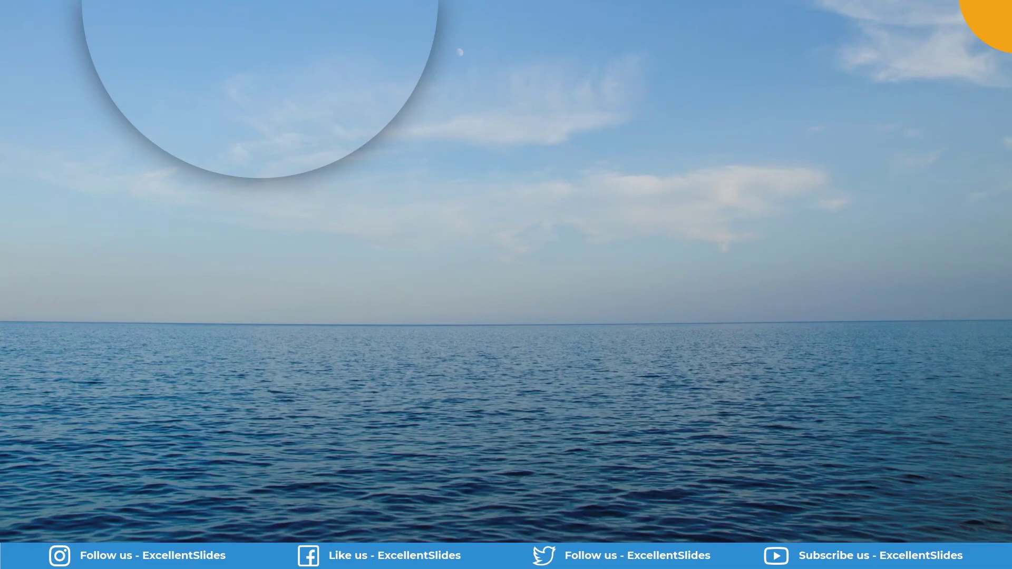
key(Escape)
Inspect the orange numbered circle and its 7 on slide 1 for reference
click(80, 157)
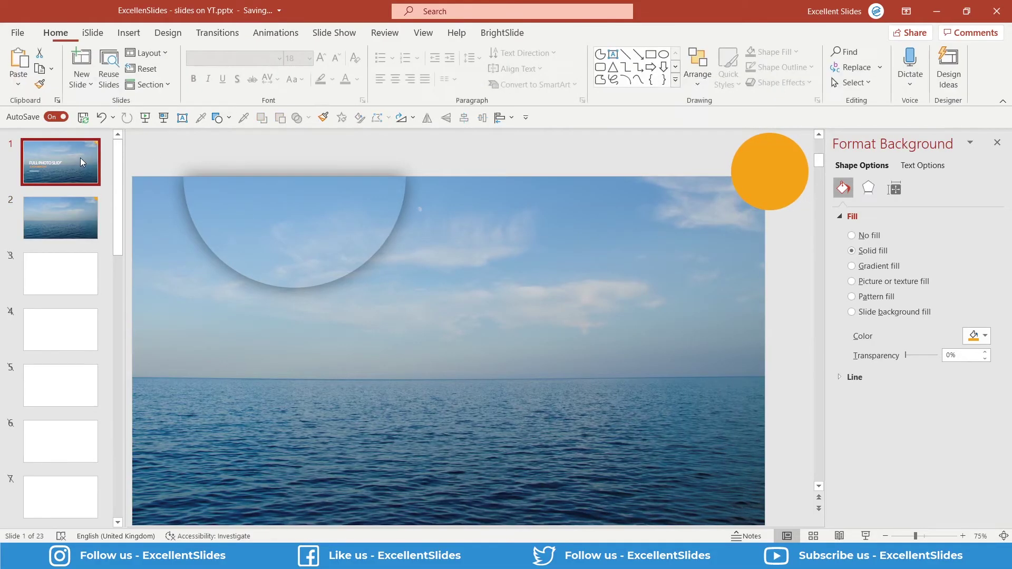
click(752, 188)
click(754, 184)
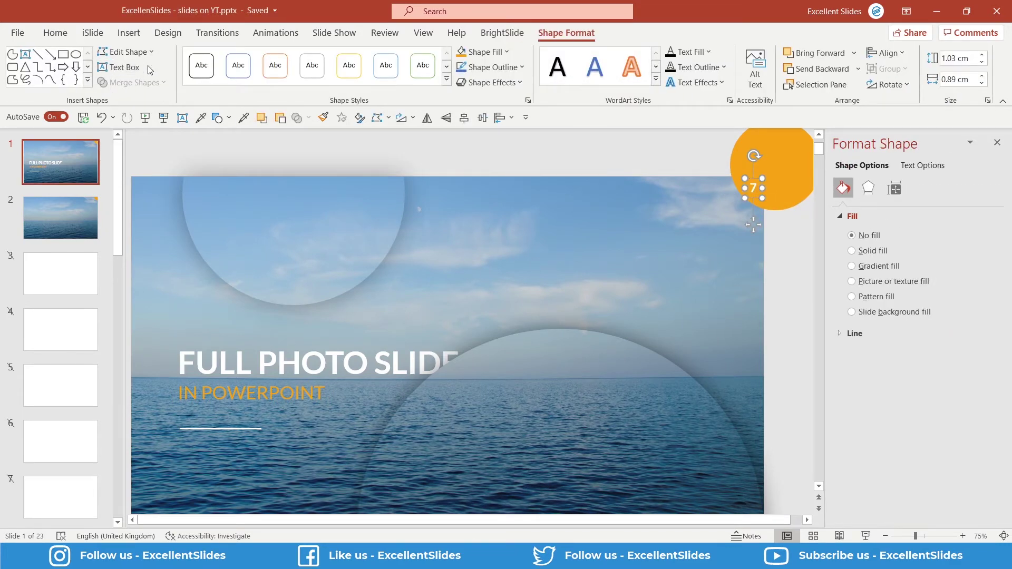
Bold the white 7 in slide 2's orange circle and preview the slide full screen
click(71, 213)
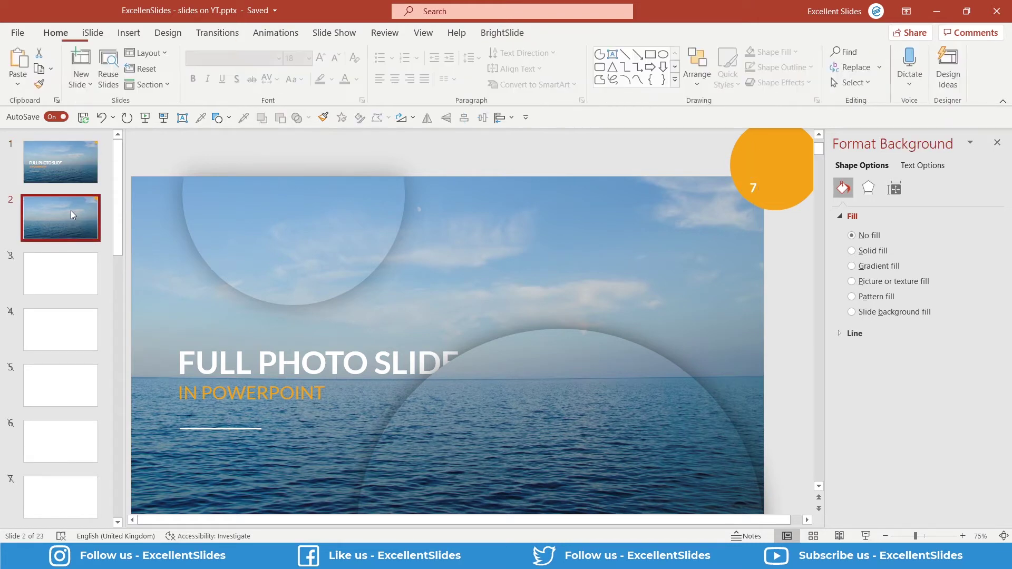
click(502, 261)
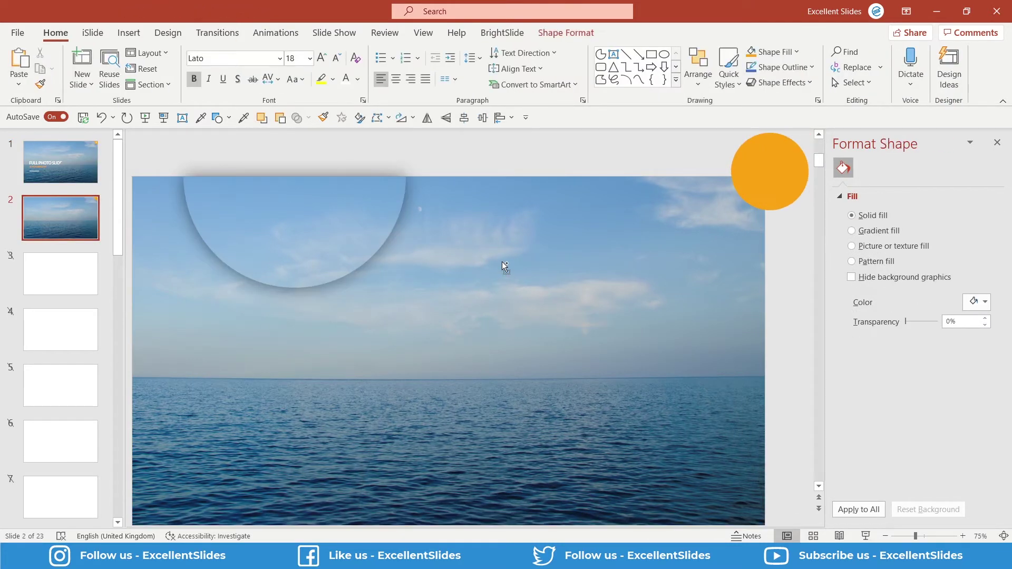
key(Tab)
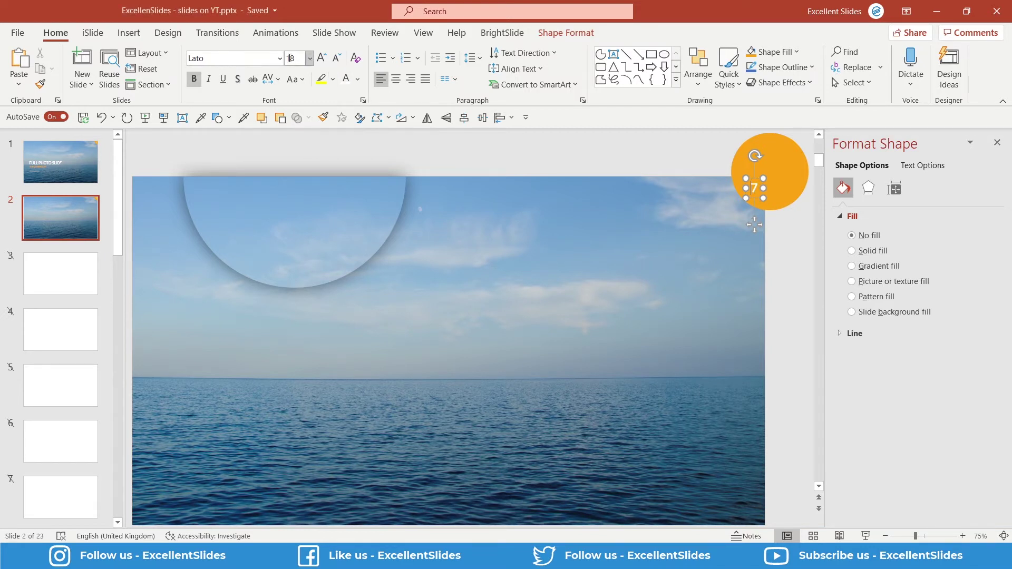
click(192, 78)
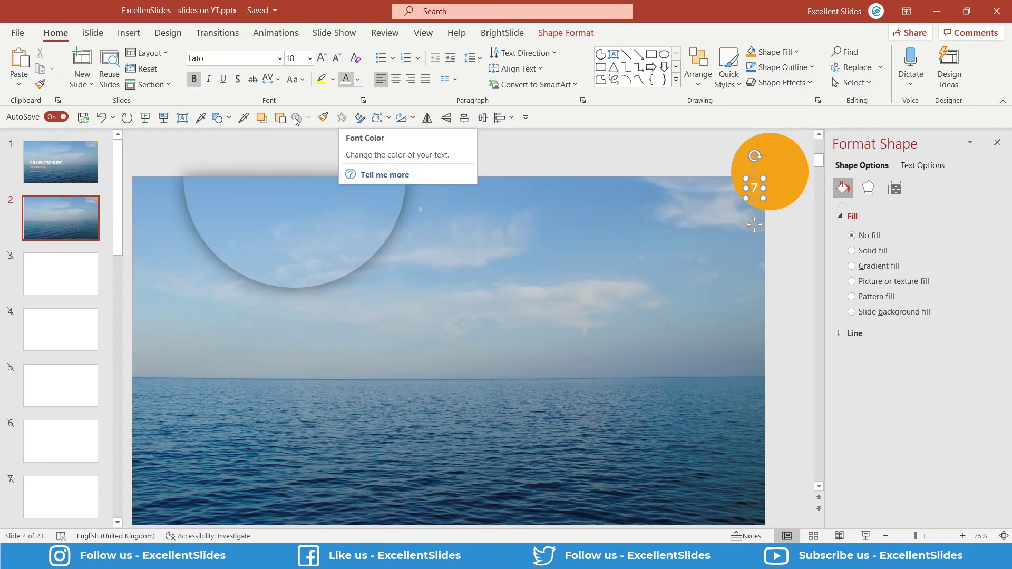
click(169, 121)
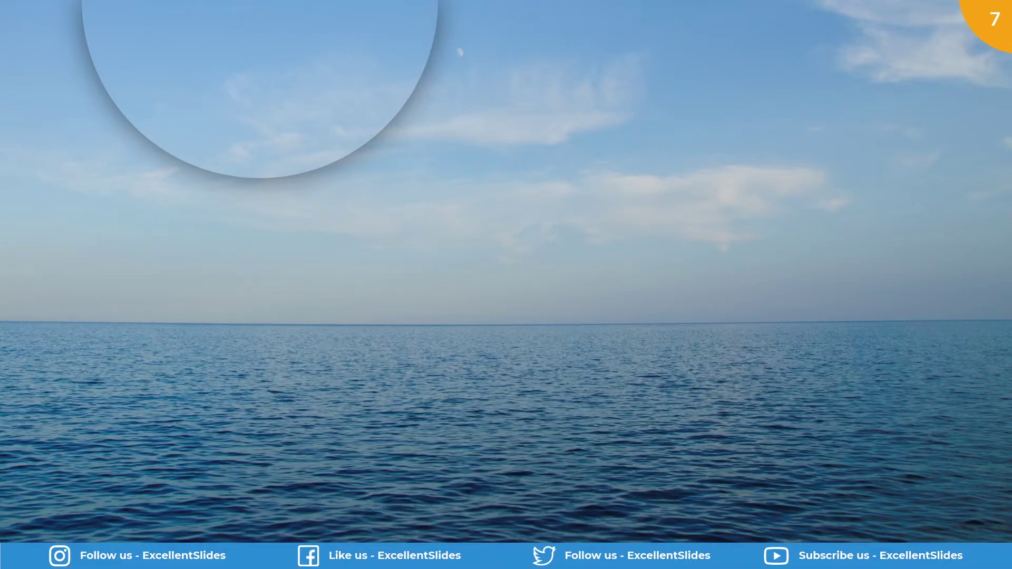
key(Escape)
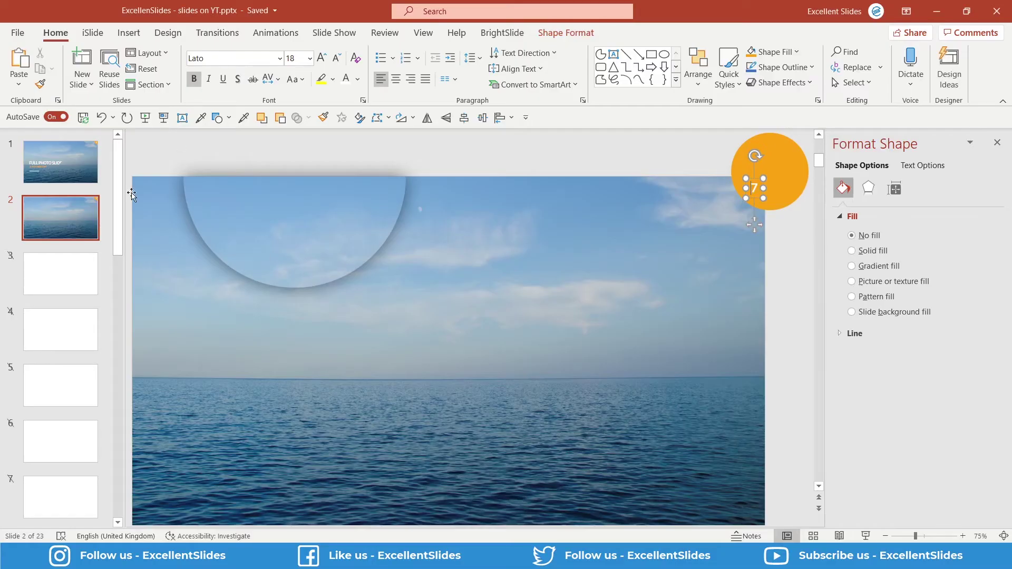
Examine the upper and lower circle cutouts on slide 1 for reference
click(58, 173)
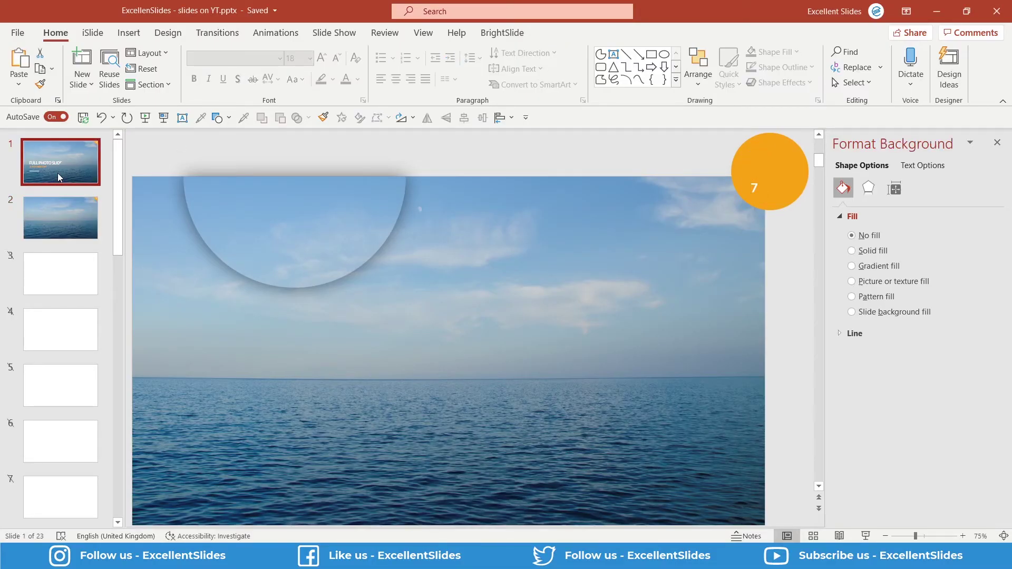
click(548, 347)
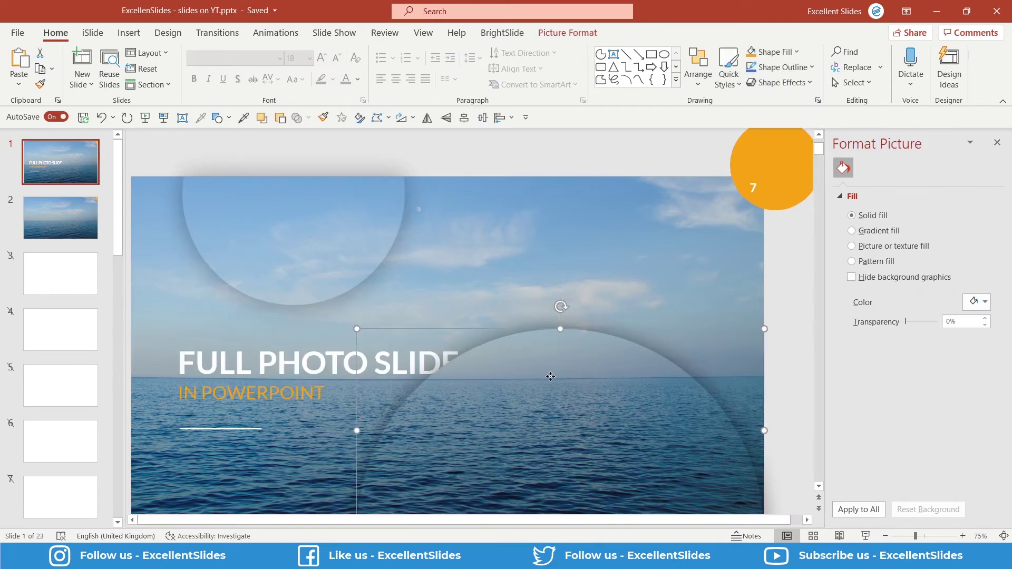
scroll(548, 375, down, 1)
mouse_move(545, 386)
mouse_down()
mouse_move(524, 363)
mouse_move(550, 376)
mouse_up()
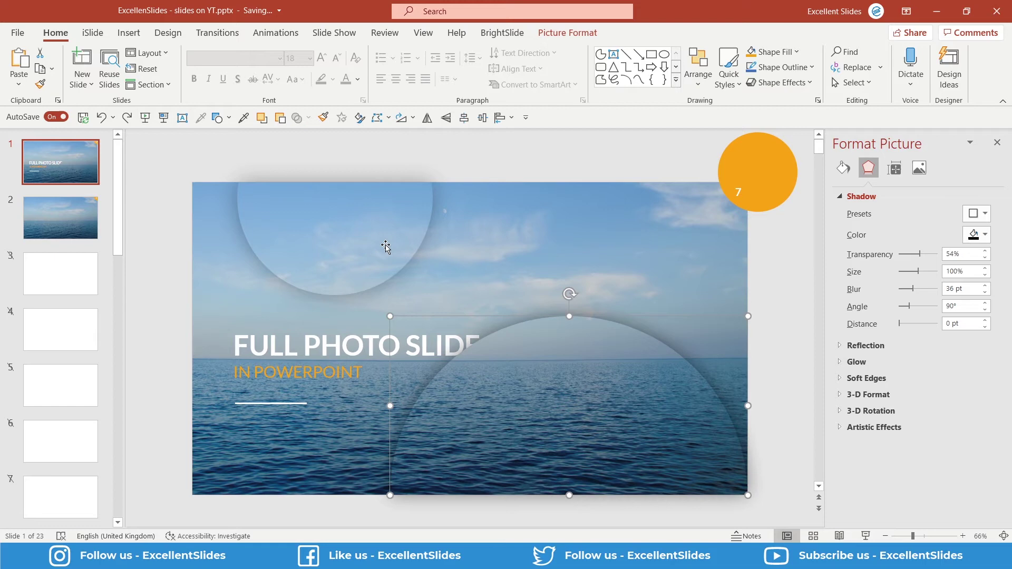
drag(343, 252, 359, 258)
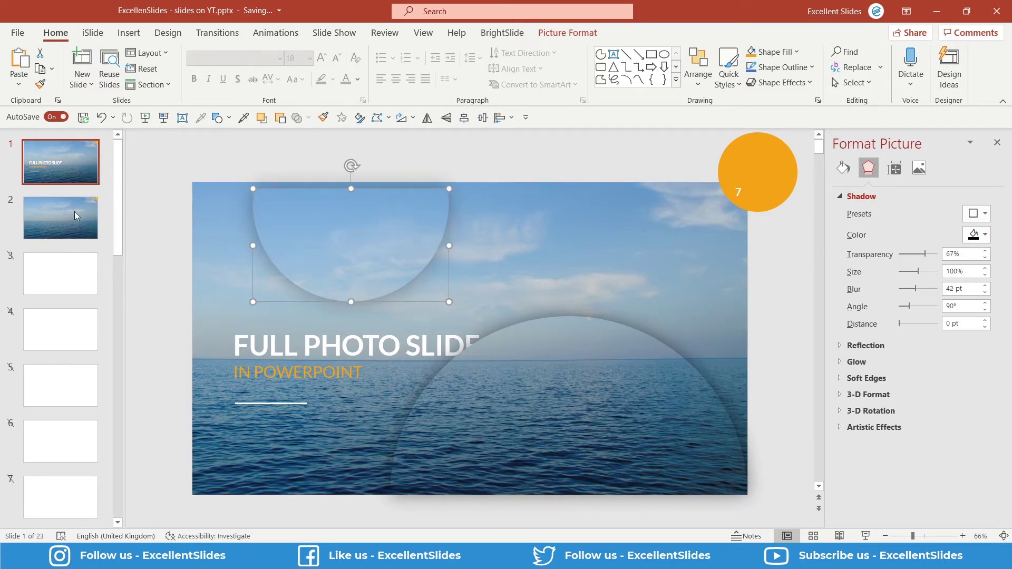
click(61, 210)
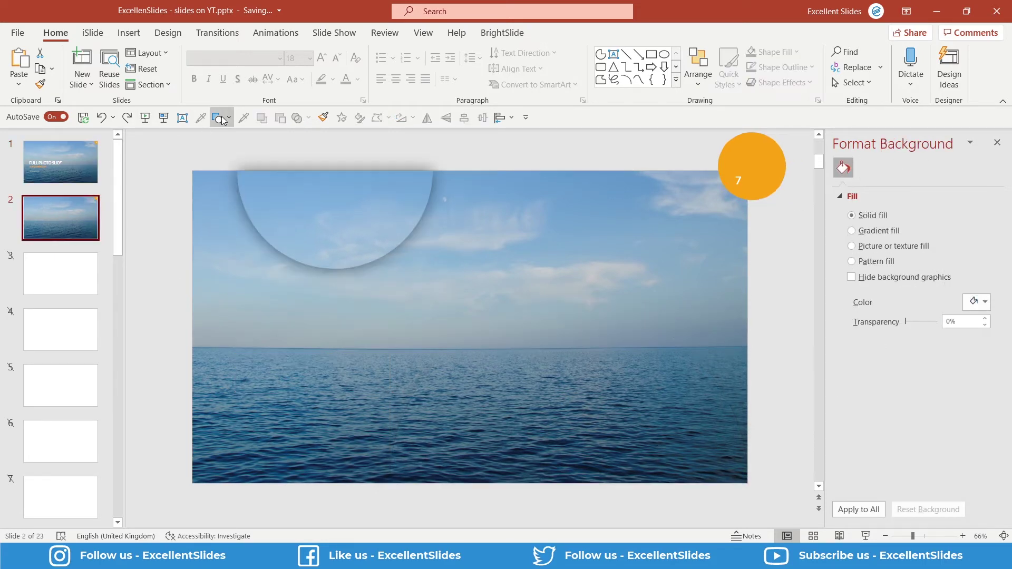
Draw a red oval circle in the middle of slide 2
click(222, 118)
click(264, 154)
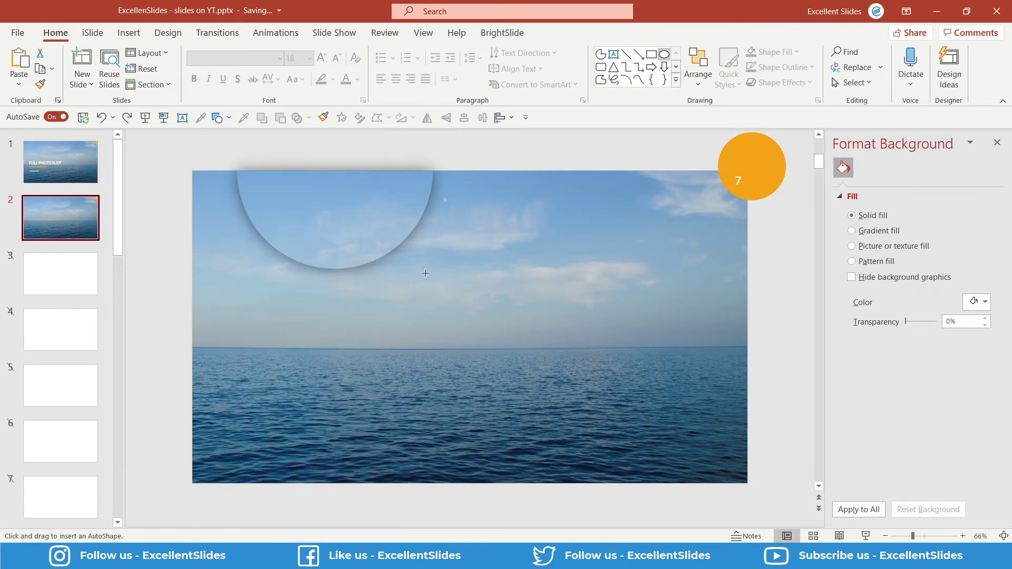
drag(400, 264, 666, 317)
scroll(666, 314, down, 2)
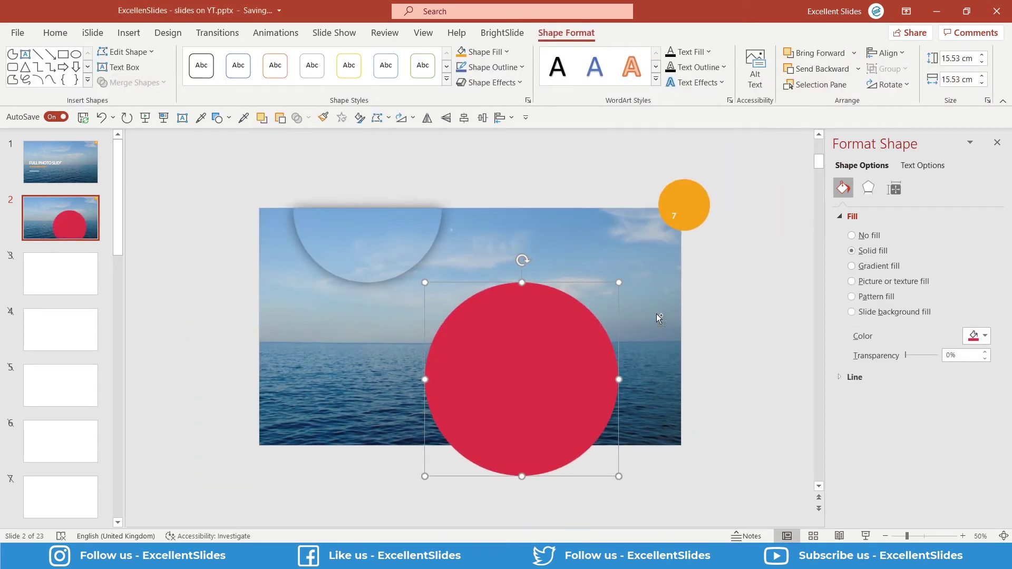
key(Escape)
Move the red circle down over the photo's bottom edge, enlarge it and shift it right
scroll(558, 350, up, 2)
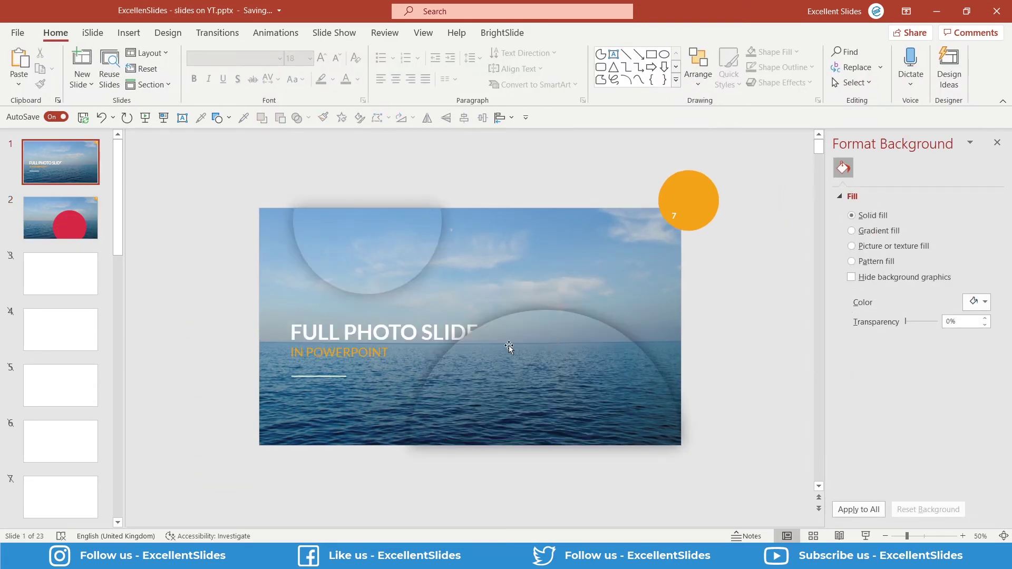
click(58, 211)
click(571, 379)
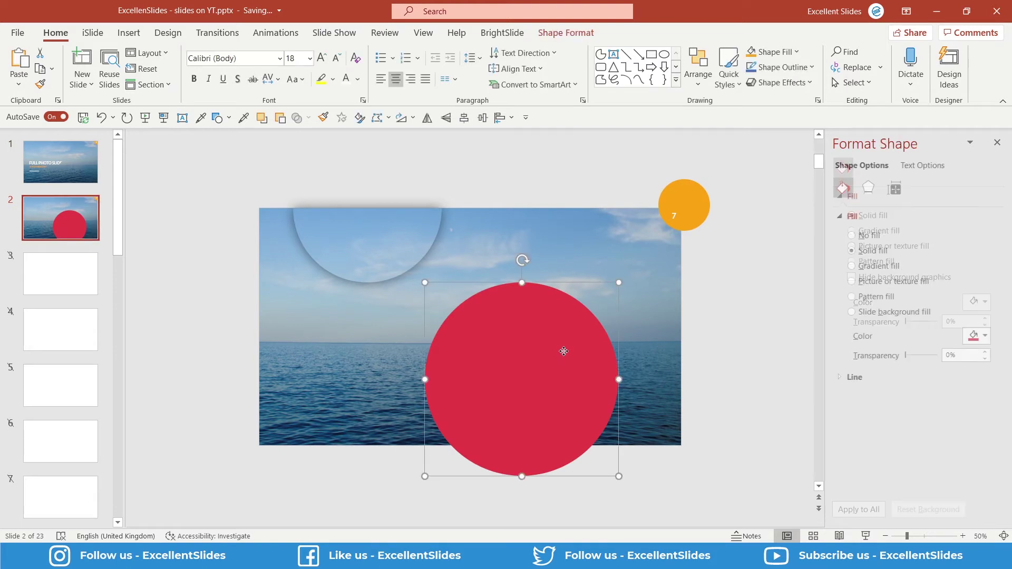
drag(560, 371, 556, 402)
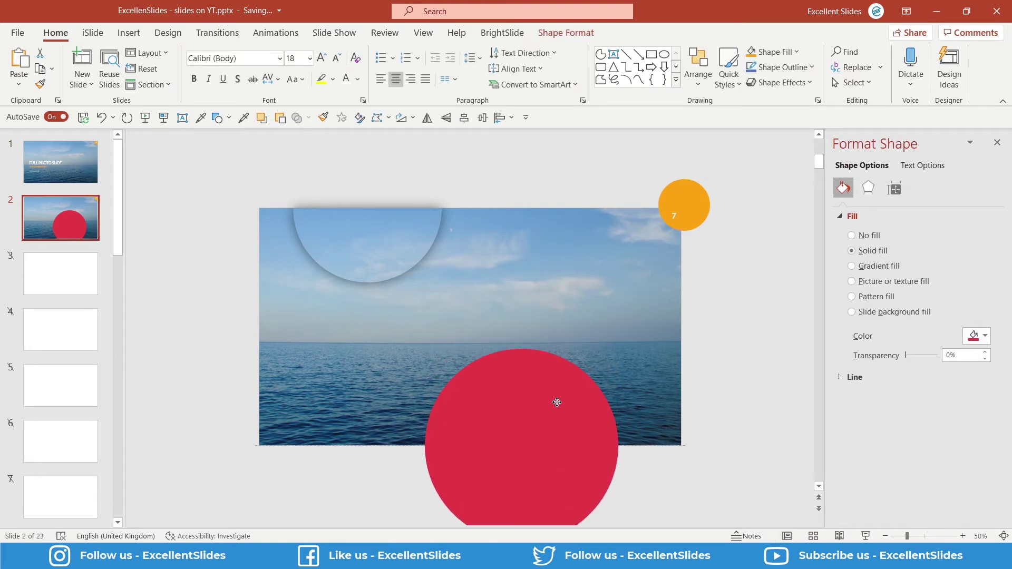
scroll(635, 327, down, 1)
drag(619, 325, 655, 310)
drag(569, 366, 598, 368)
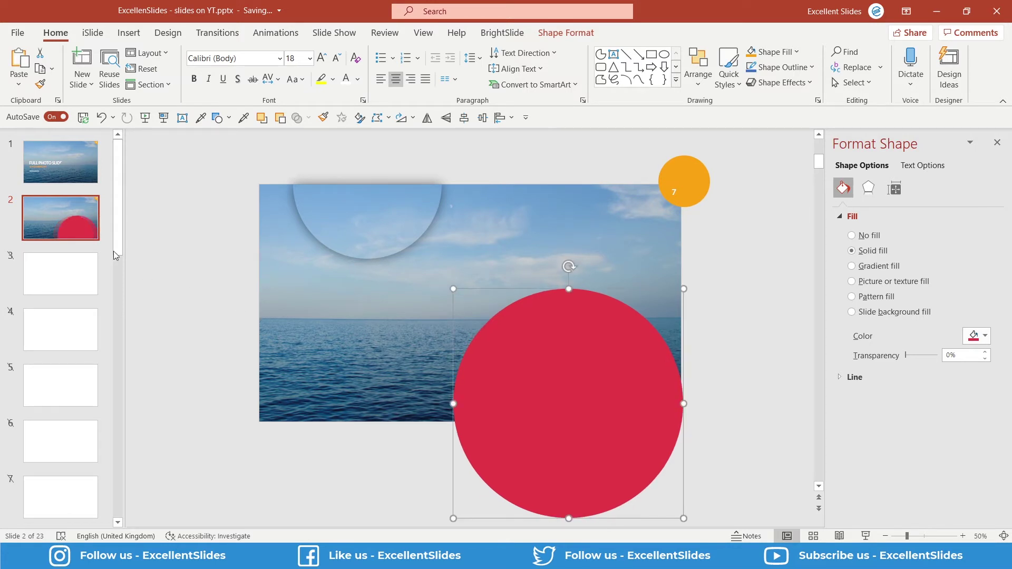
Align the red circle's right edge with the photo's after comparing with slide 1
click(61, 176)
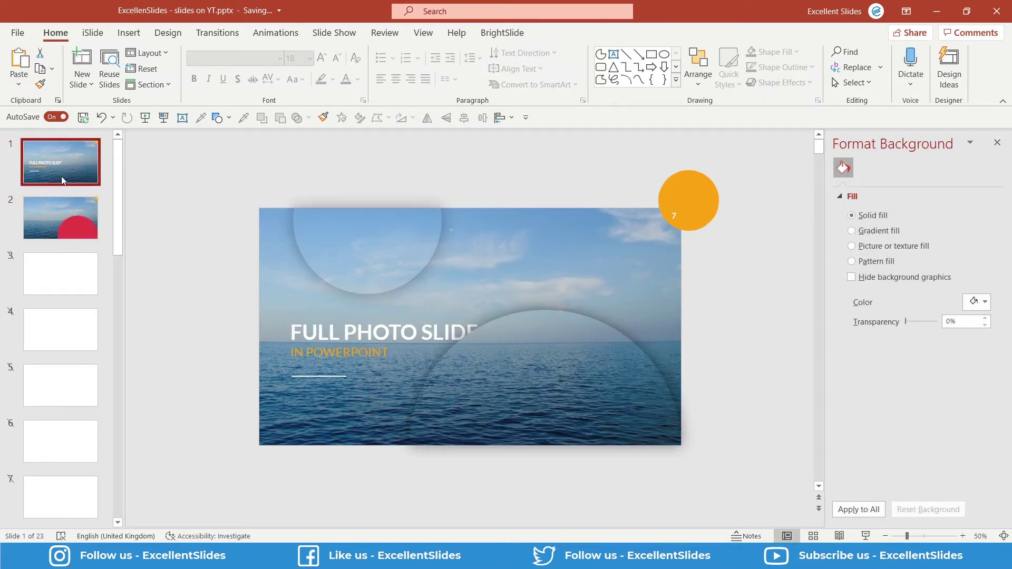
click(62, 221)
click(593, 365)
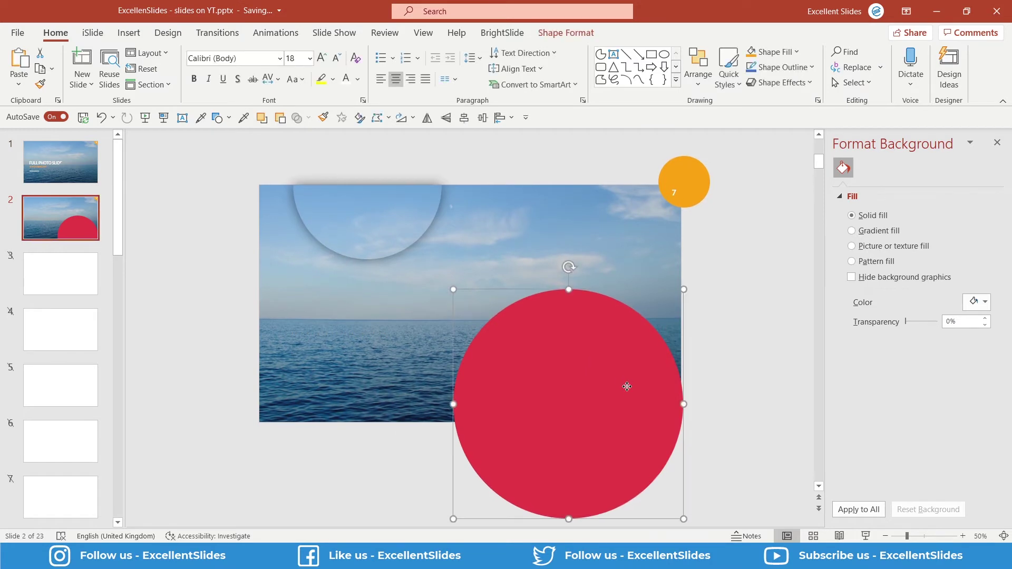
drag(642, 396, 640, 413)
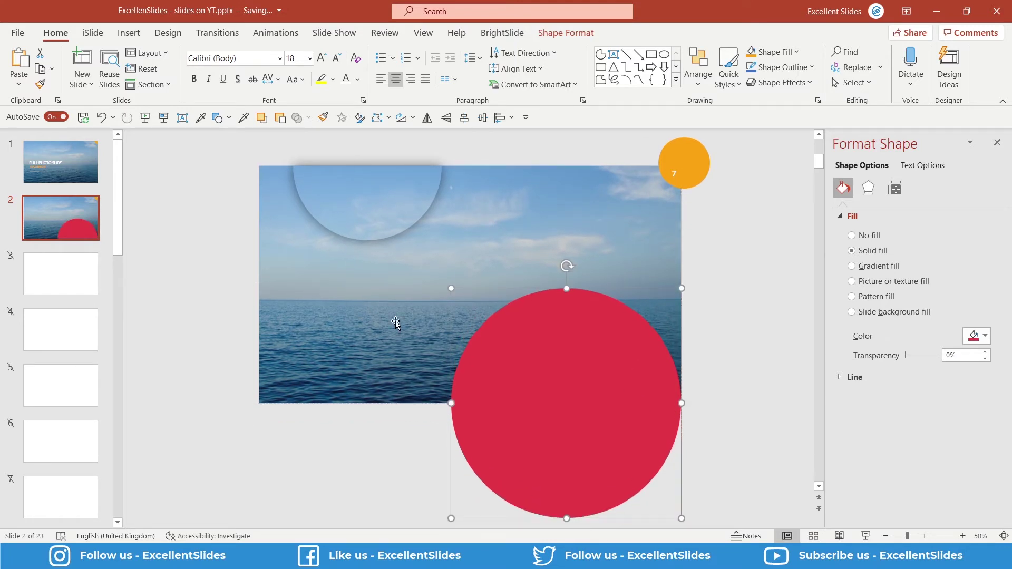
Move the ocean photo to the slide's top edge, duplicate it and centre the copy horizontally
click(373, 343)
drag(374, 343, 384, 306)
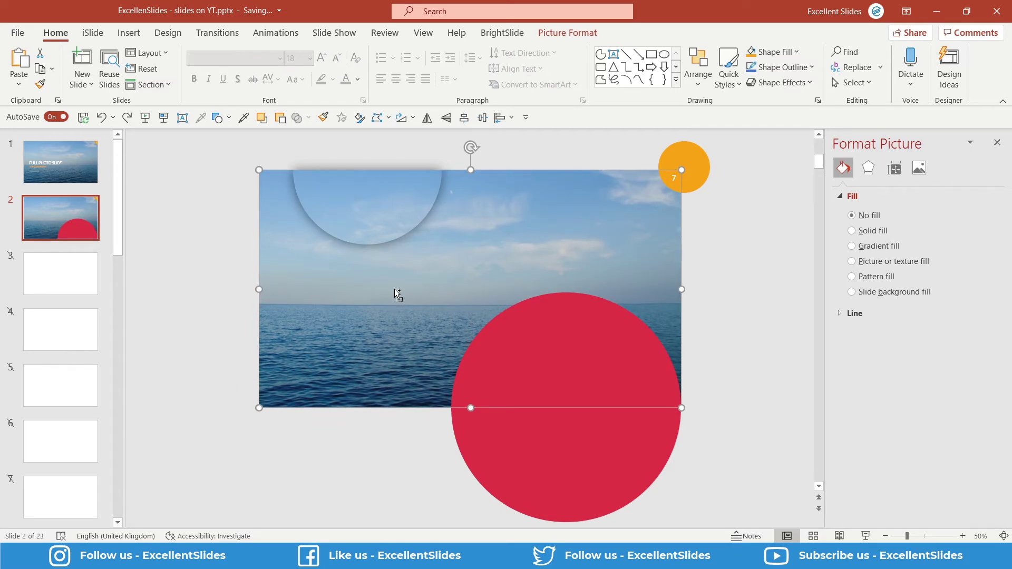
key(ctrl+d)
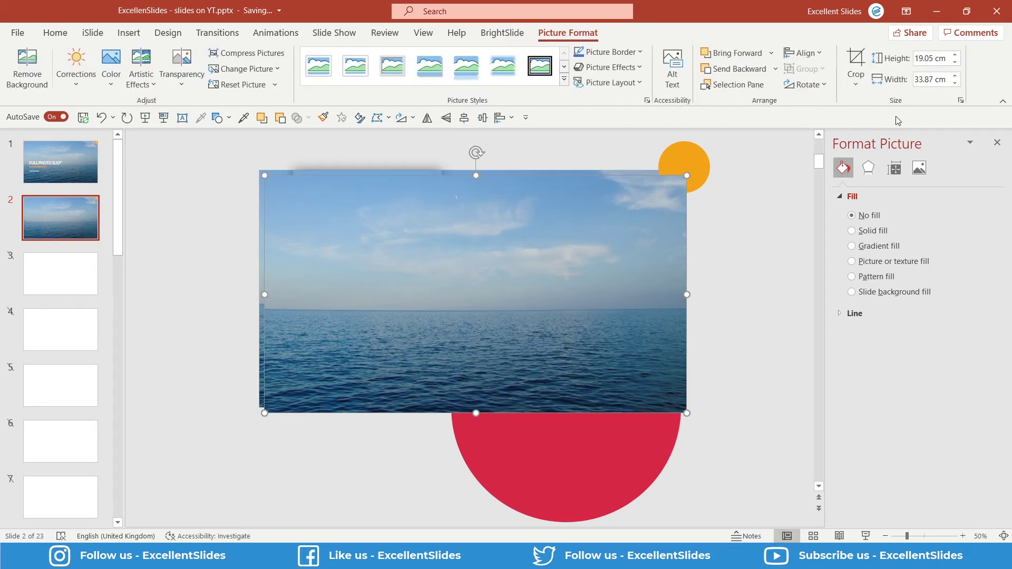
click(808, 57)
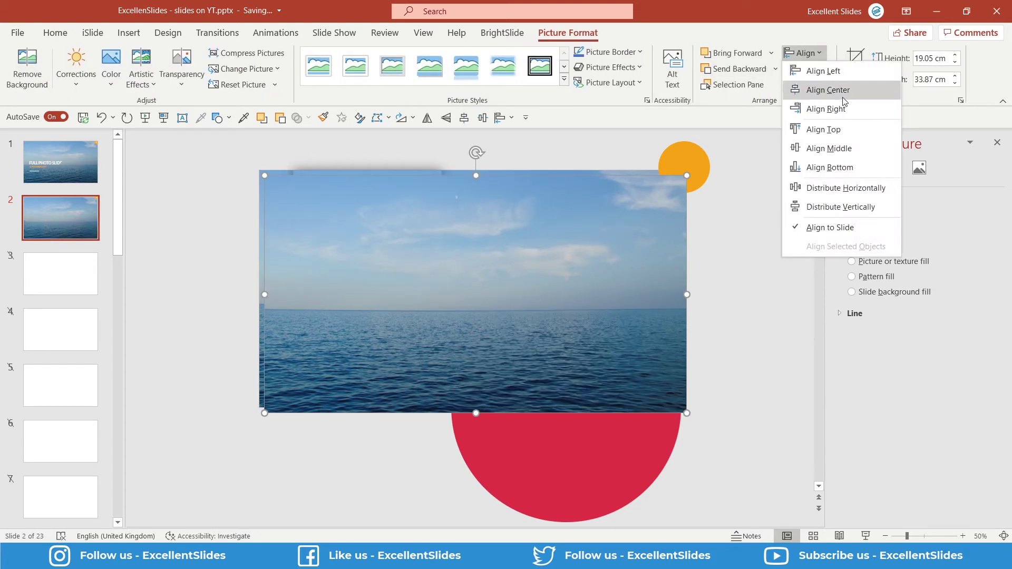
click(823, 91)
click(804, 57)
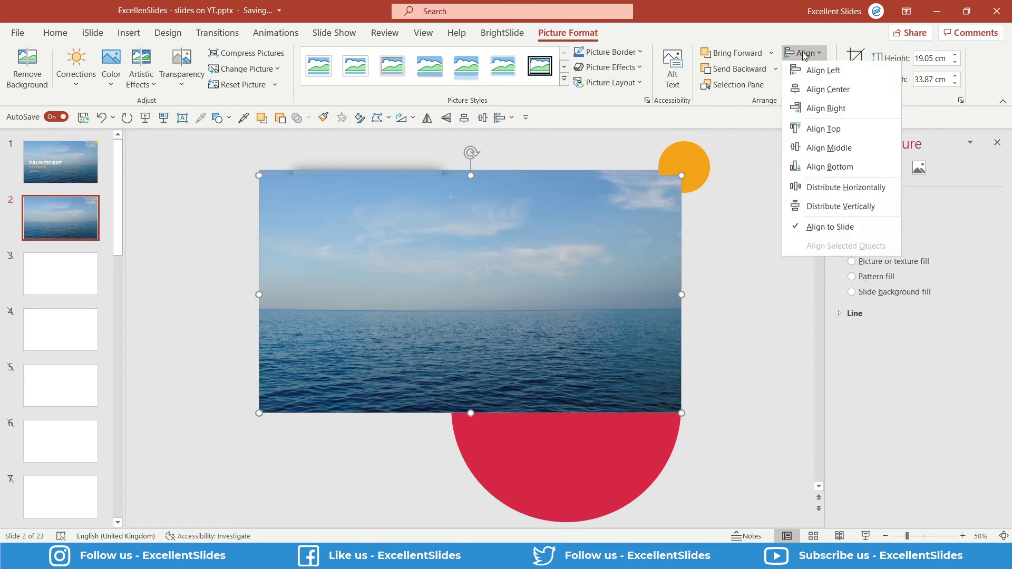
click(839, 150)
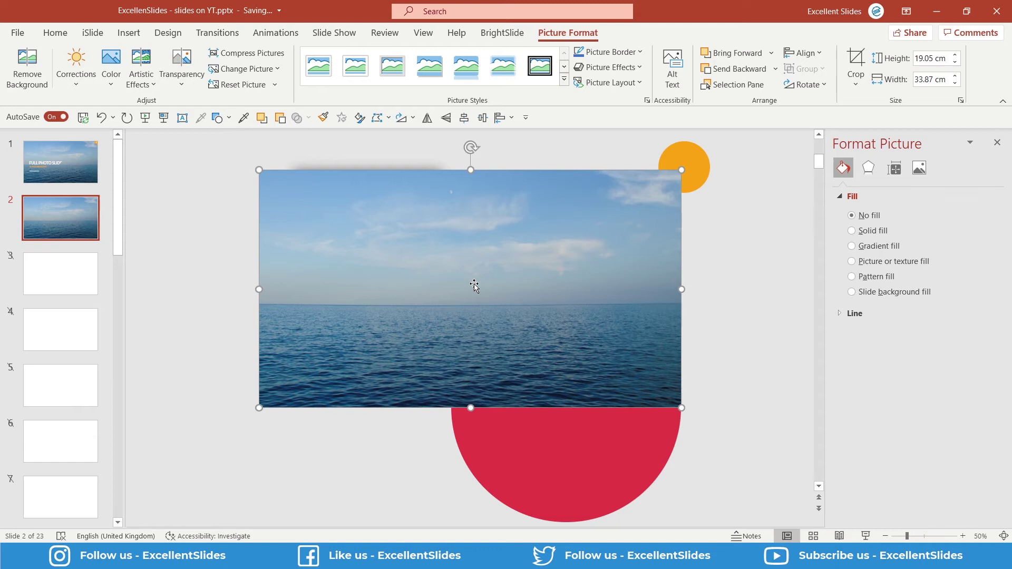
Intersect the photo with the red semicircle to make a half-circle cutout, undoing a stray move
shift+click(571, 438)
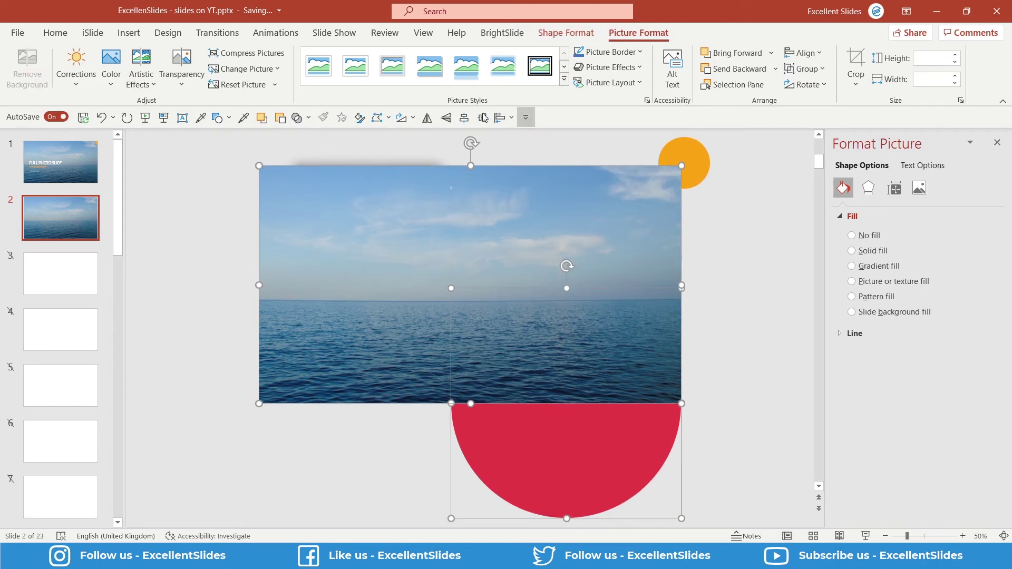
click(565, 33)
click(161, 83)
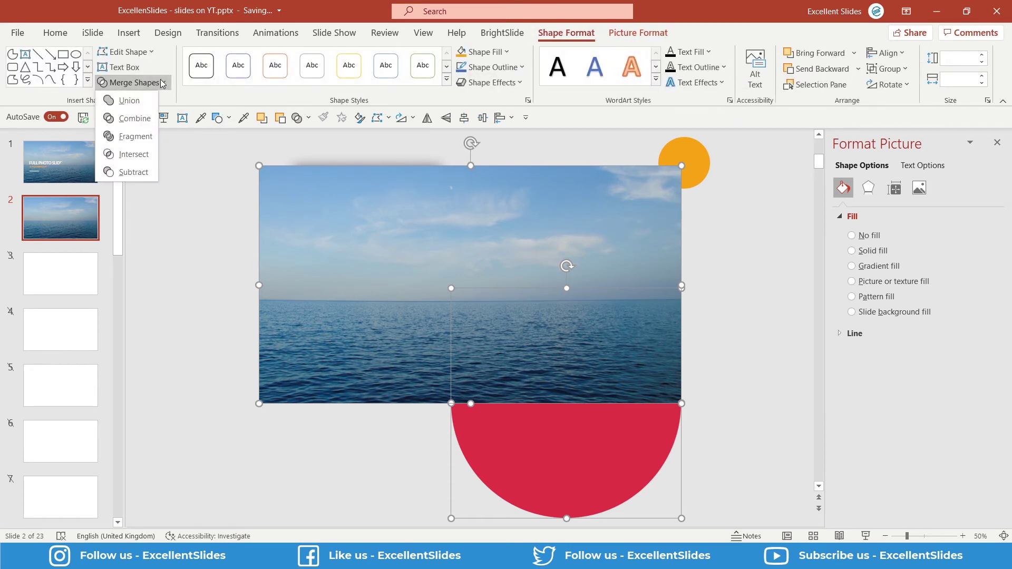
click(144, 155)
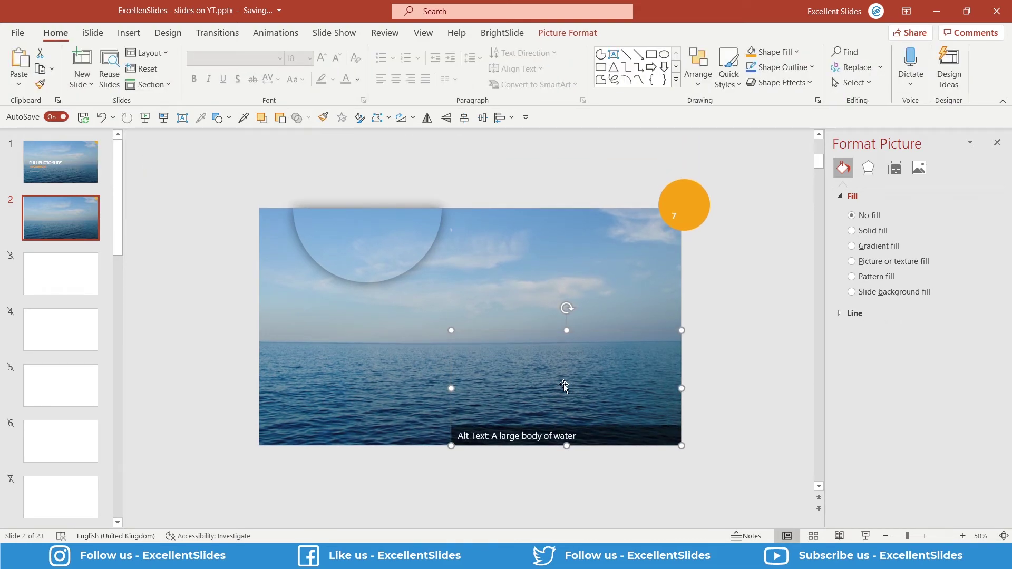
drag(562, 389, 599, 424)
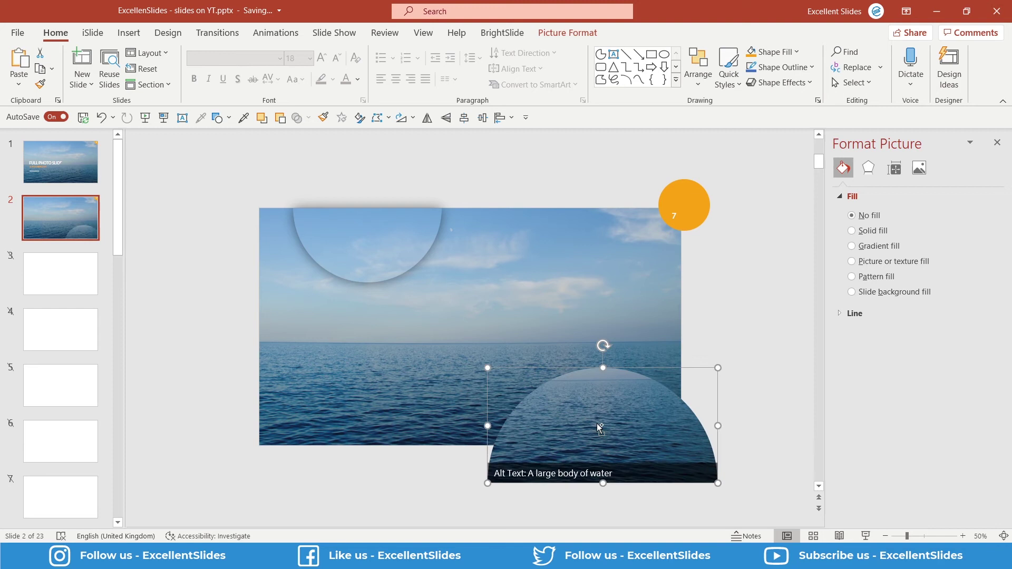
key(ctrl+z)
Apply a black shadow with 47% transparency, 32 pt blur and 0 pt distance, then preview
click(868, 168)
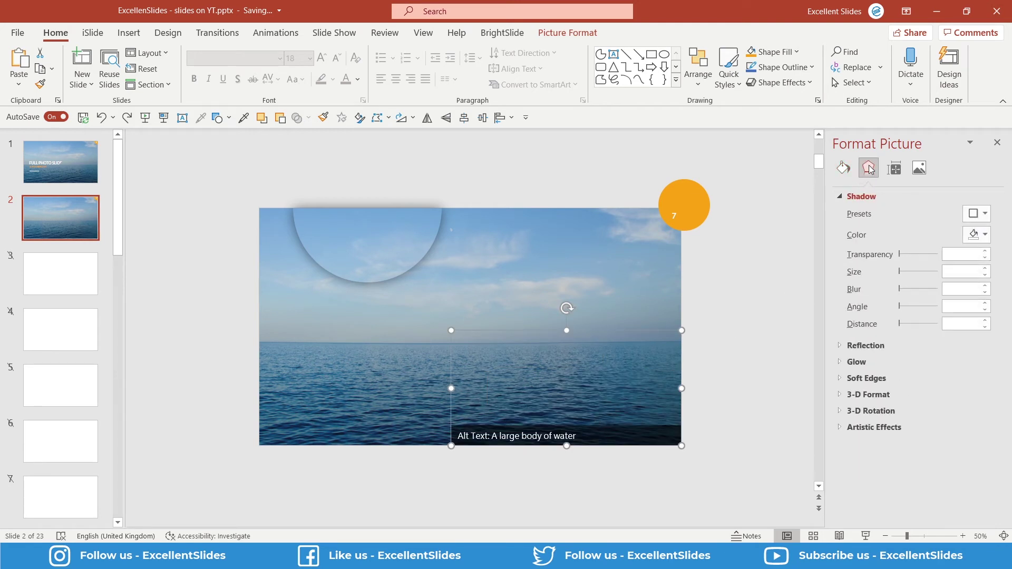
click(978, 237)
click(920, 270)
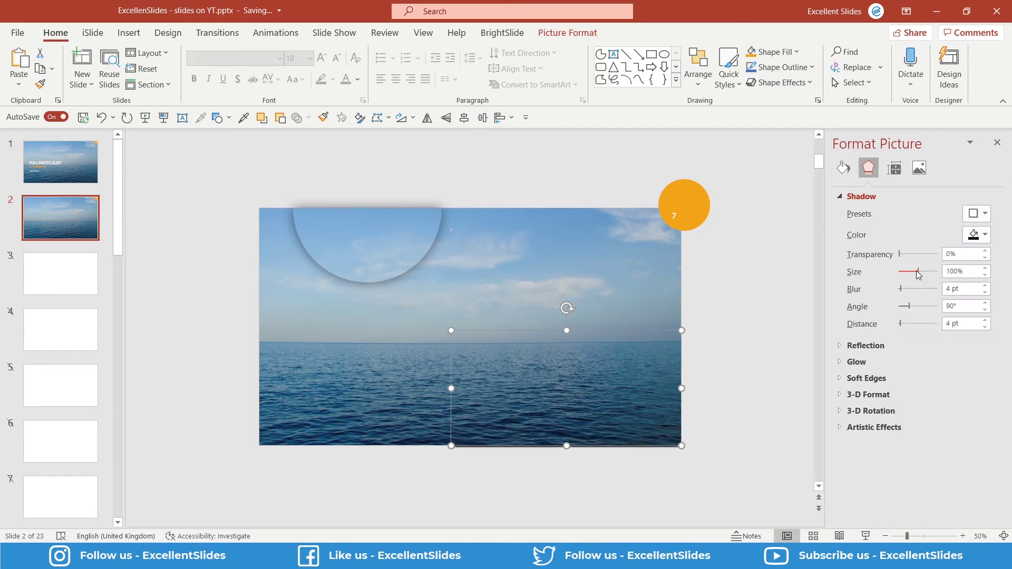
drag(899, 254, 917, 253)
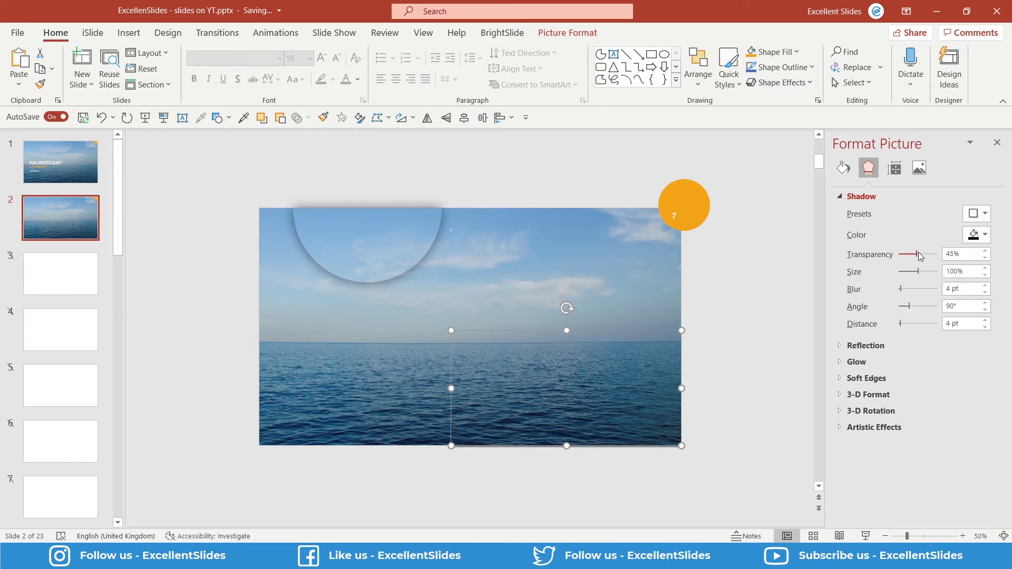
drag(901, 290, 917, 290)
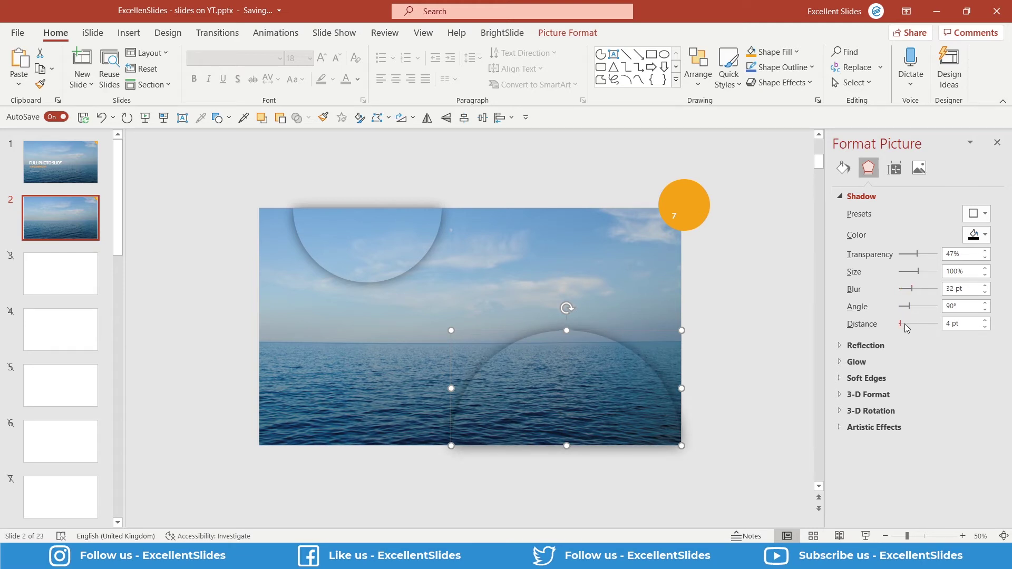
drag(904, 325, 897, 325)
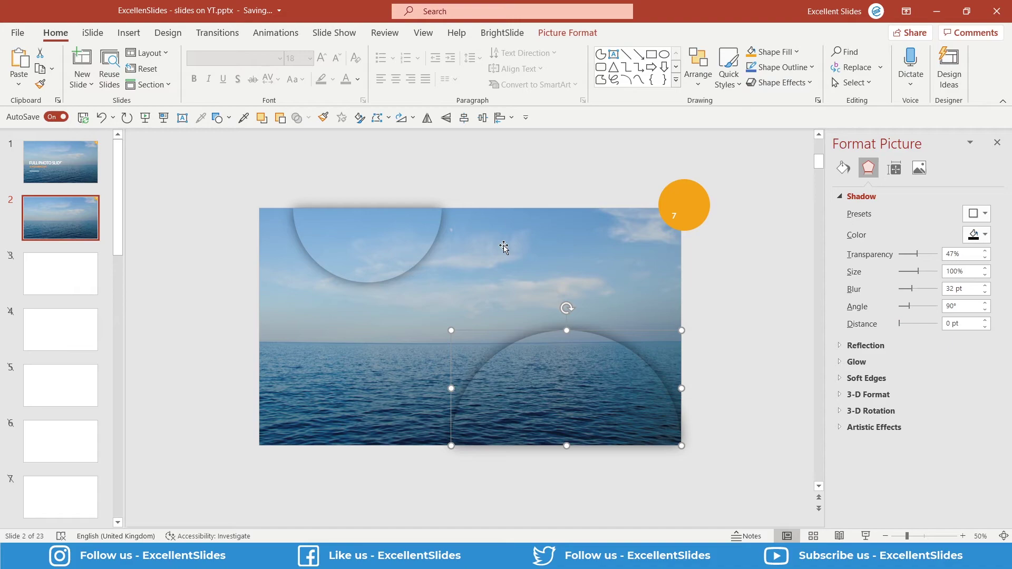
click(163, 117)
Undo the cutout enlargement and shadow to get back to the separate red half-circle
drag(451, 330, 423, 304)
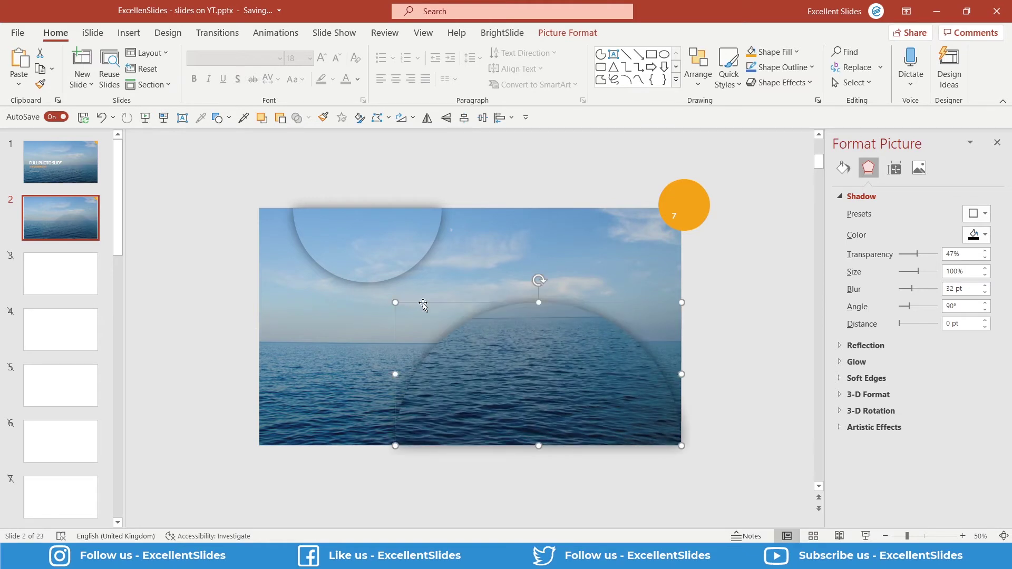
key(ctrl+z)
key(ctrl+z)
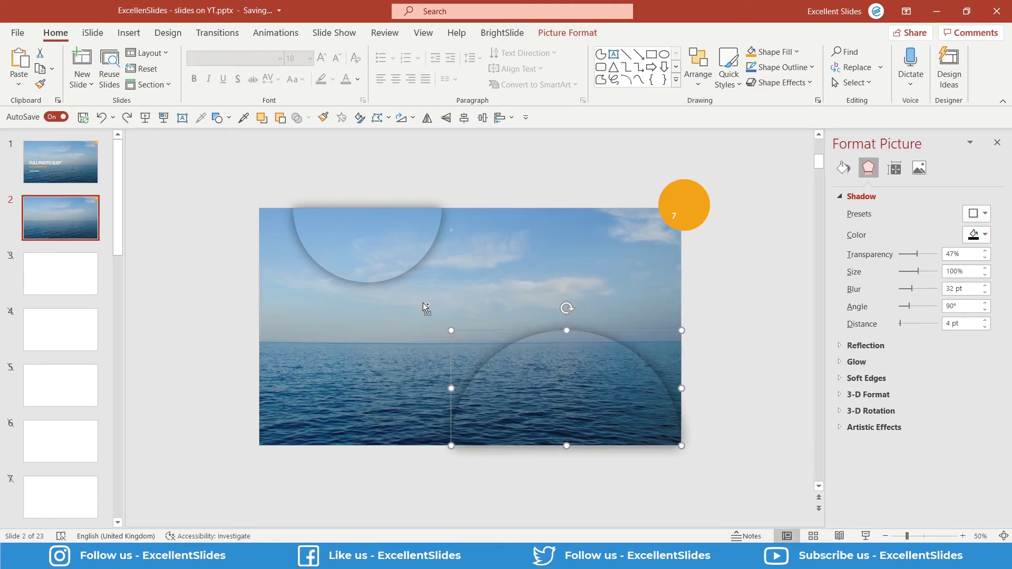
key(ctrl+z)
key(ctrl+z)
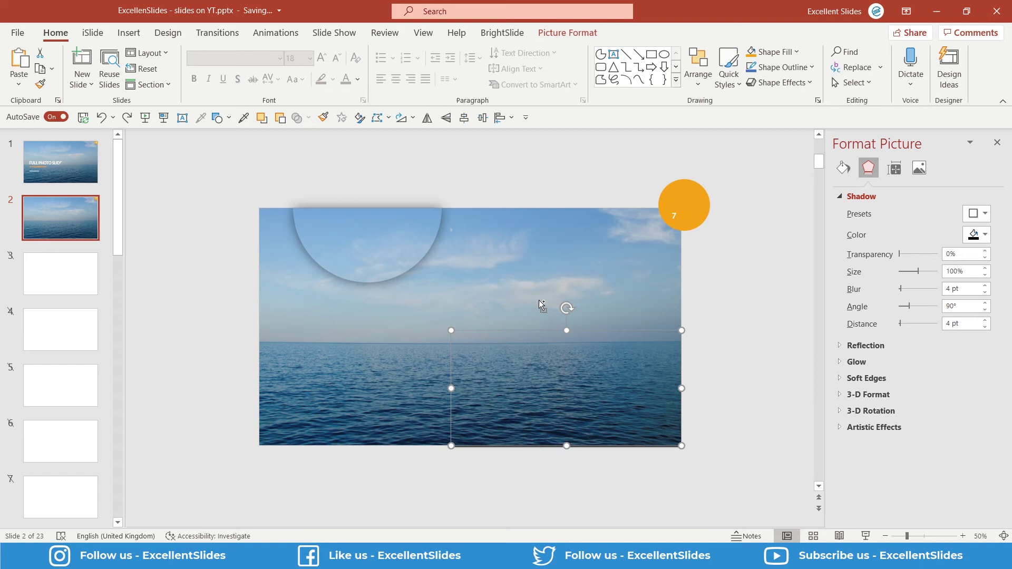
key(ctrl+z)
key(ctrl+z)
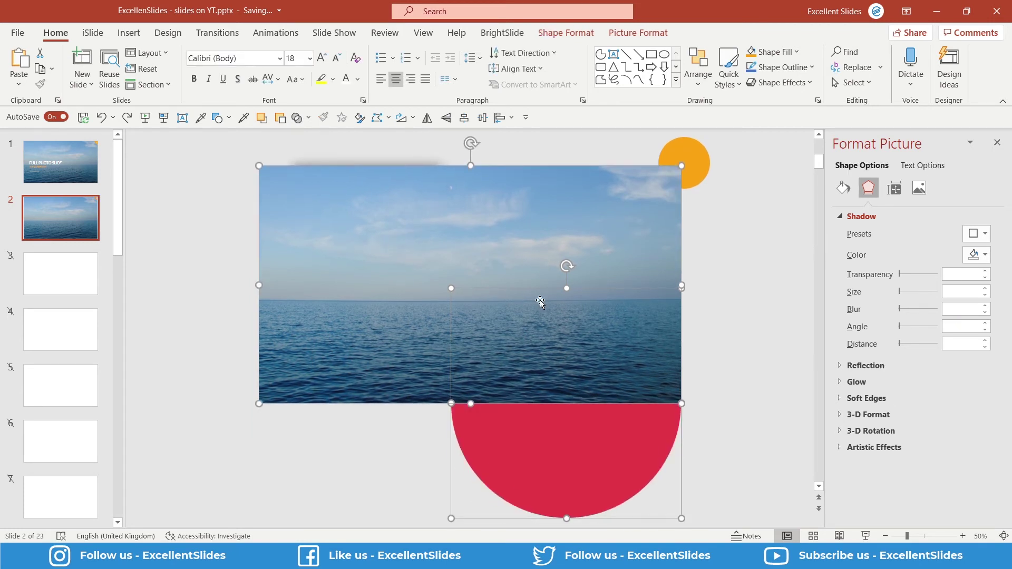
click(754, 304)
Enlarge the red half-circle up and left, then intersect it with the ocean photo
click(585, 428)
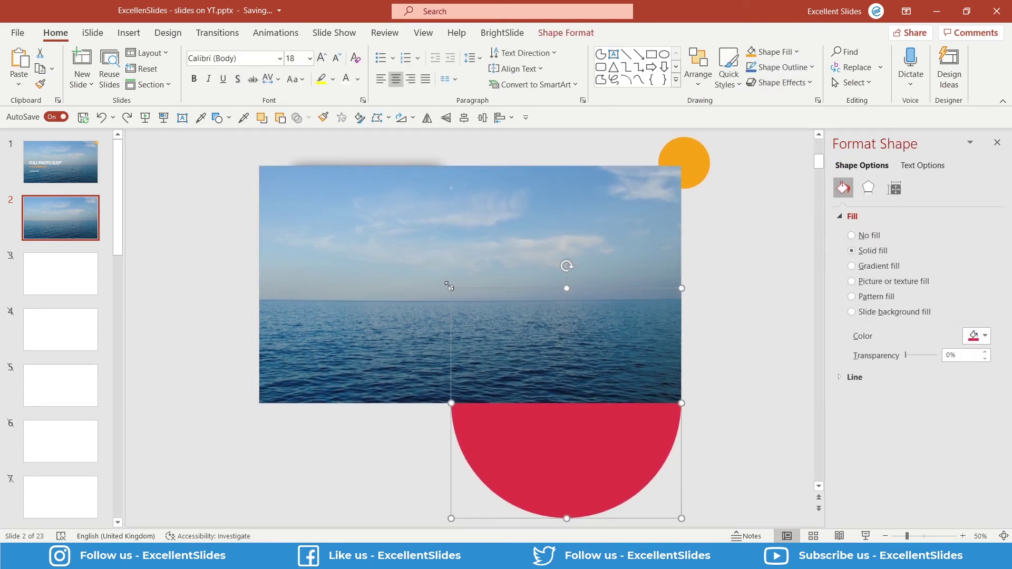
drag(448, 287, 413, 264)
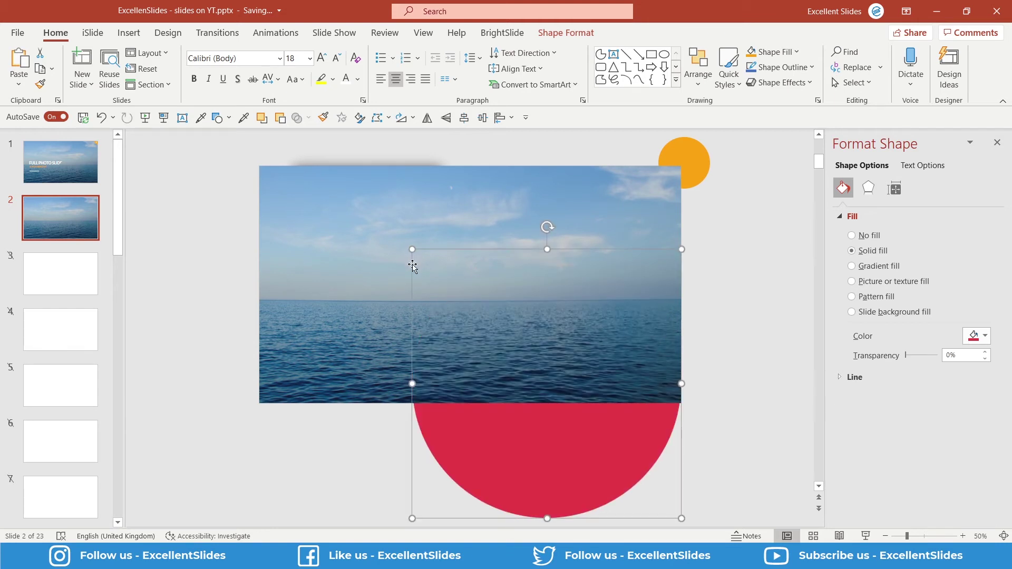
click(378, 291)
shift+click(521, 438)
click(299, 119)
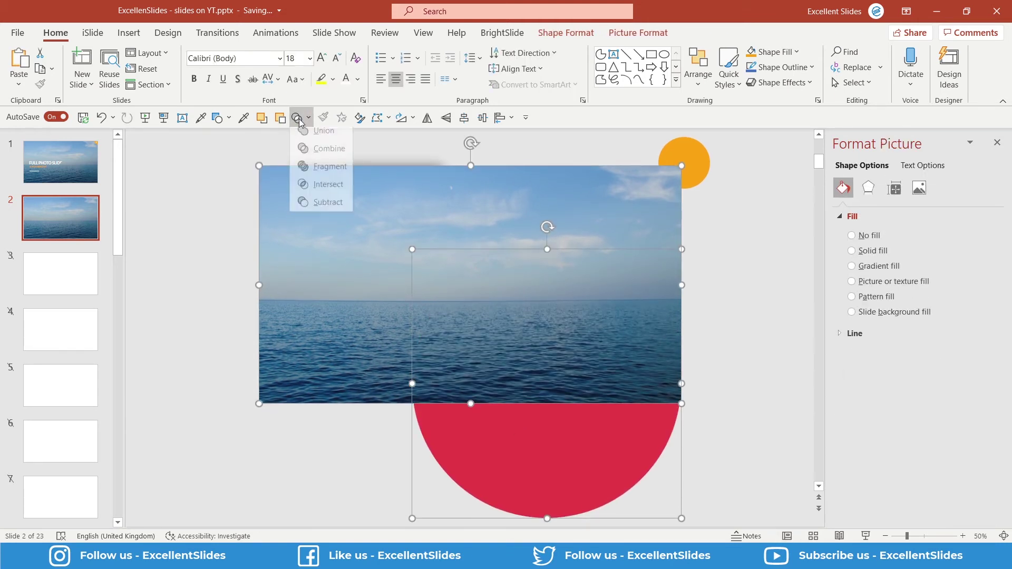
click(328, 184)
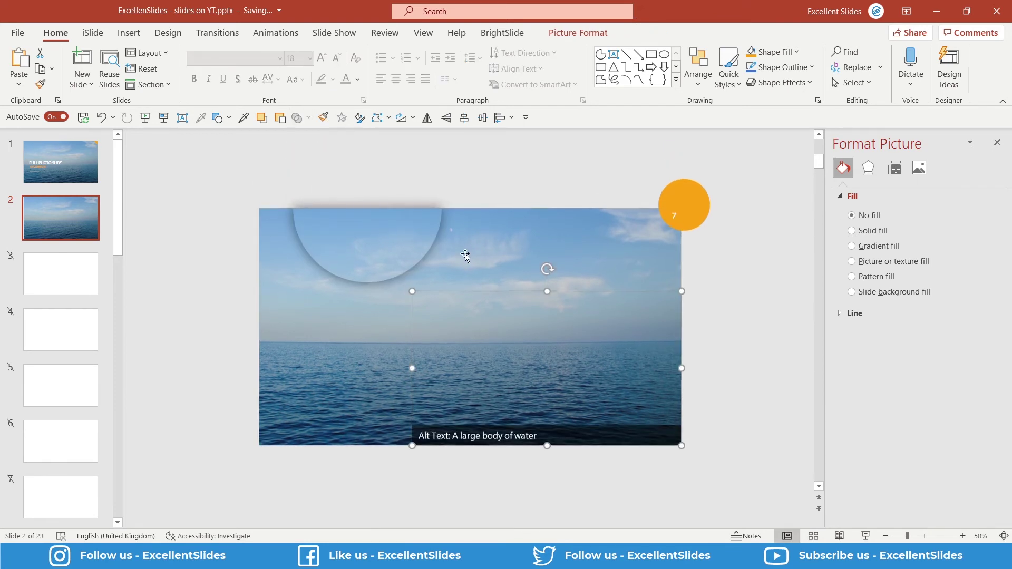
Give the enlarged cutout a black shadow at 46% transparency, 33 pt blur, 0 pt distance, then preview
click(867, 167)
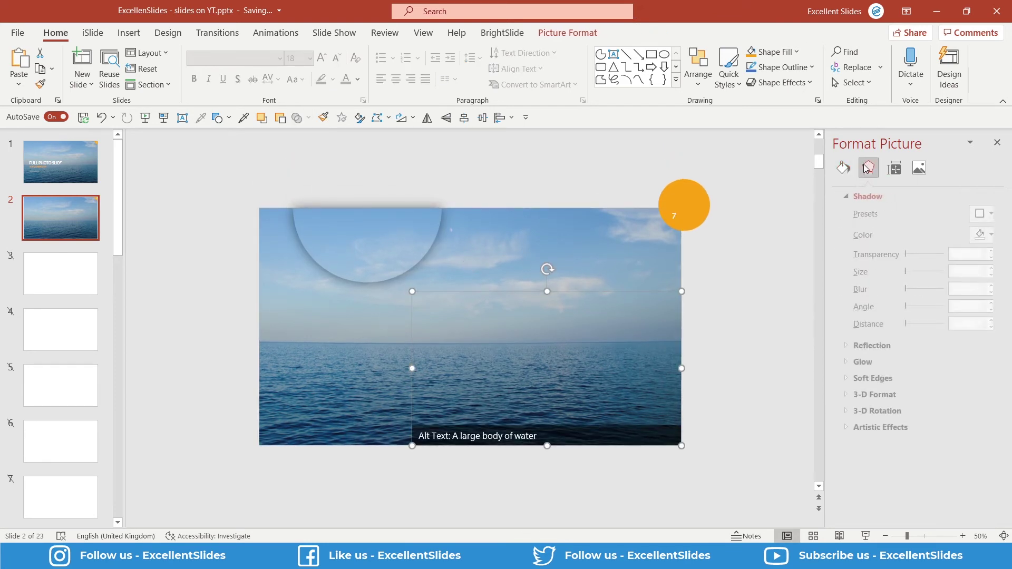
click(984, 237)
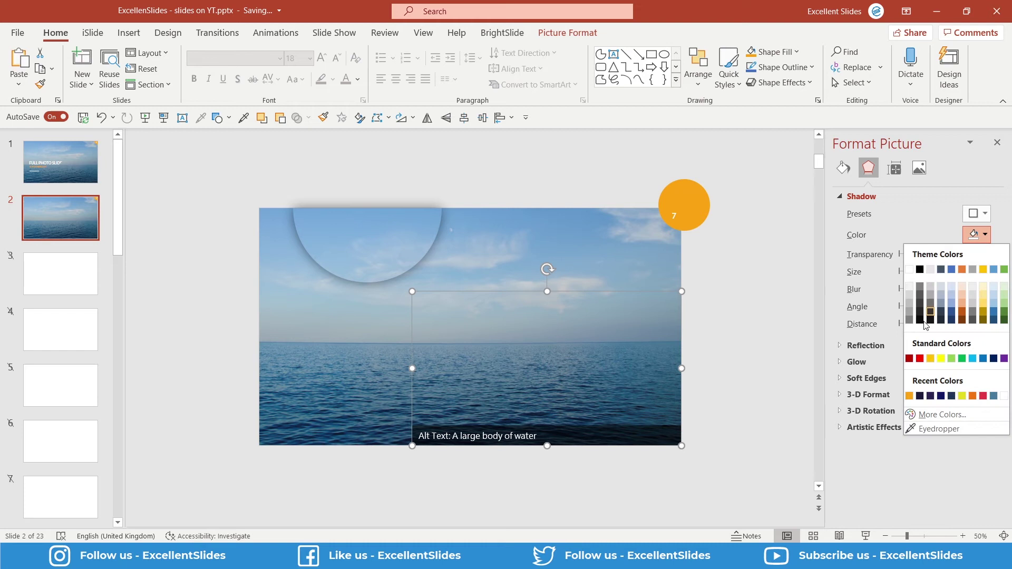
click(919, 270)
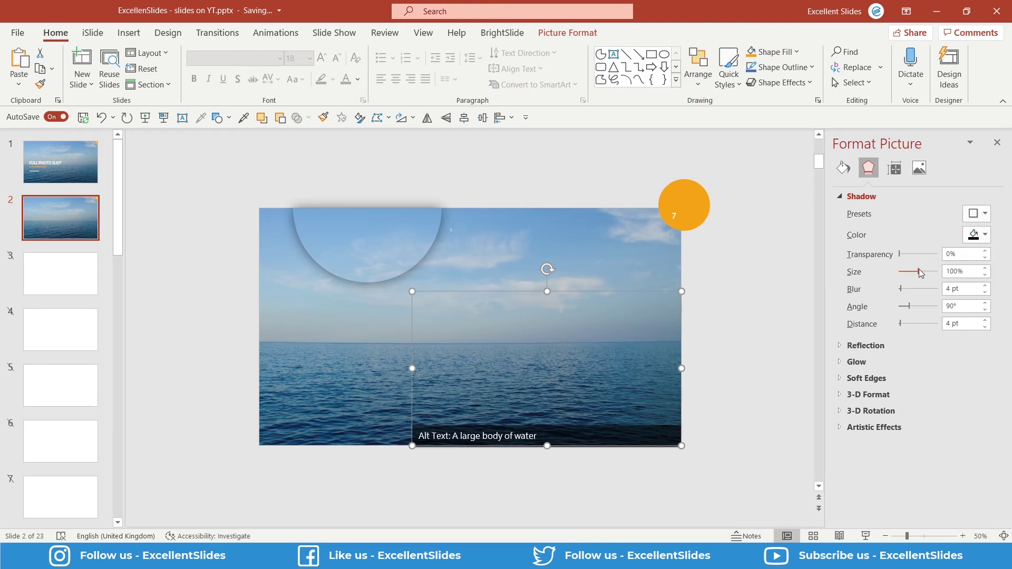
drag(903, 255, 918, 254)
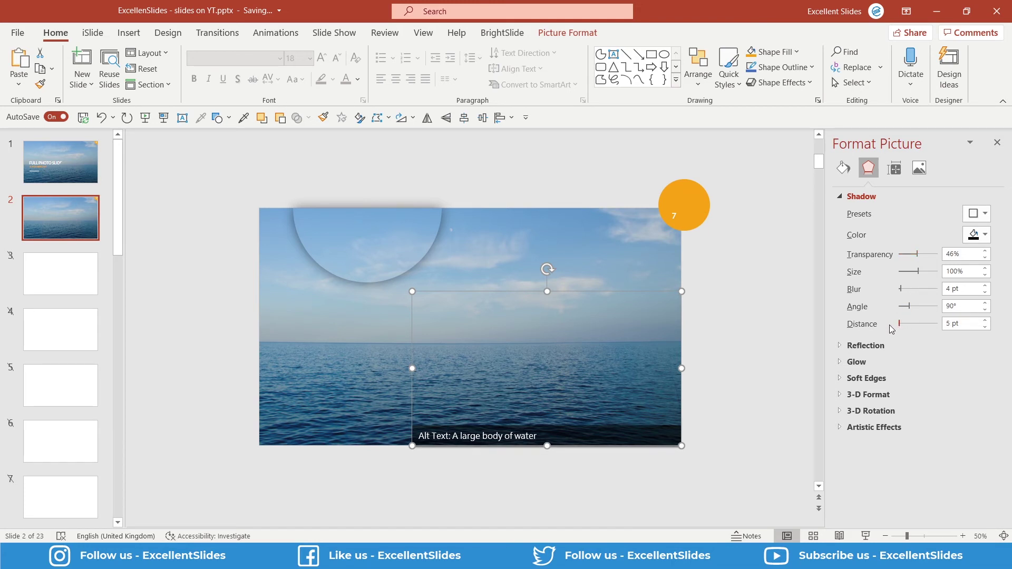
drag(891, 328, 913, 293)
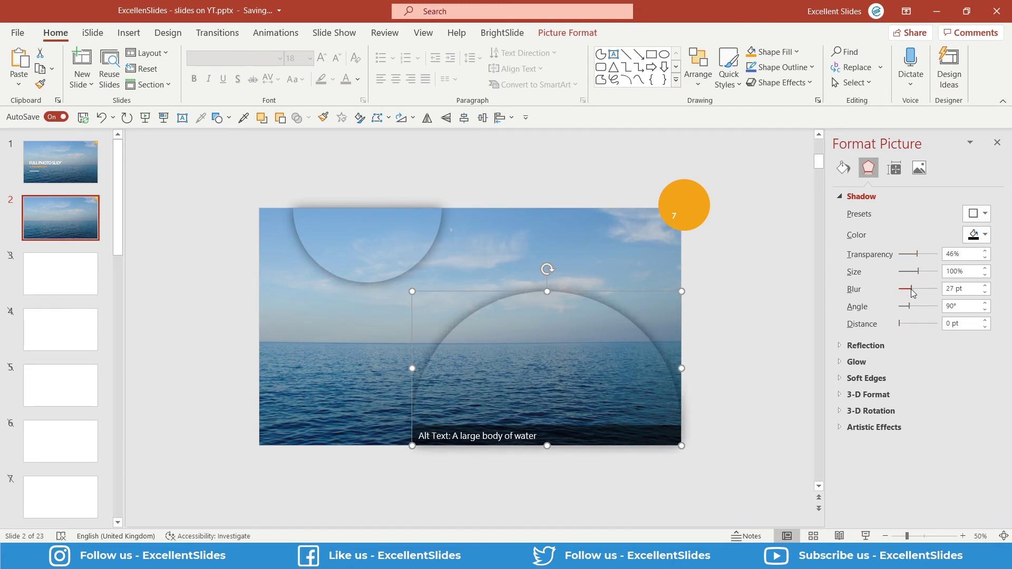
click(164, 118)
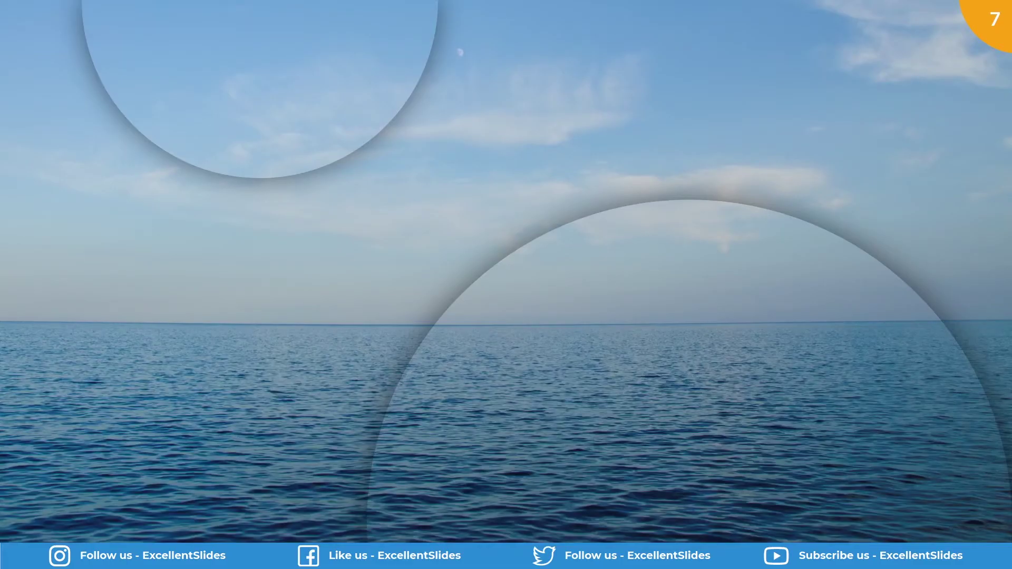
key(Escape)
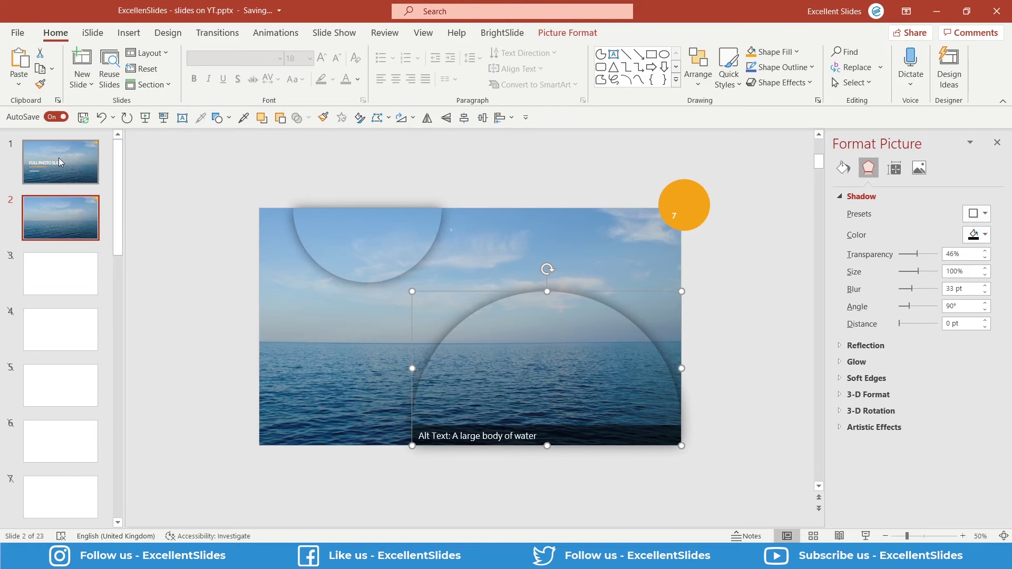
Copy the FULL PHOTO SLIDE / IN POWERPOINT title box from slide 1 onto slide 2
click(58, 157)
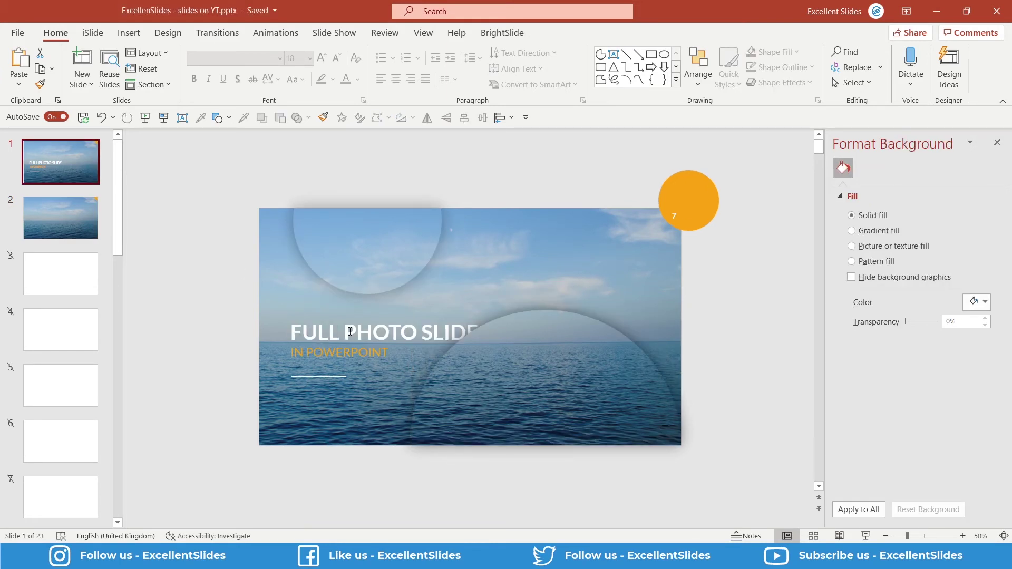
click(350, 331)
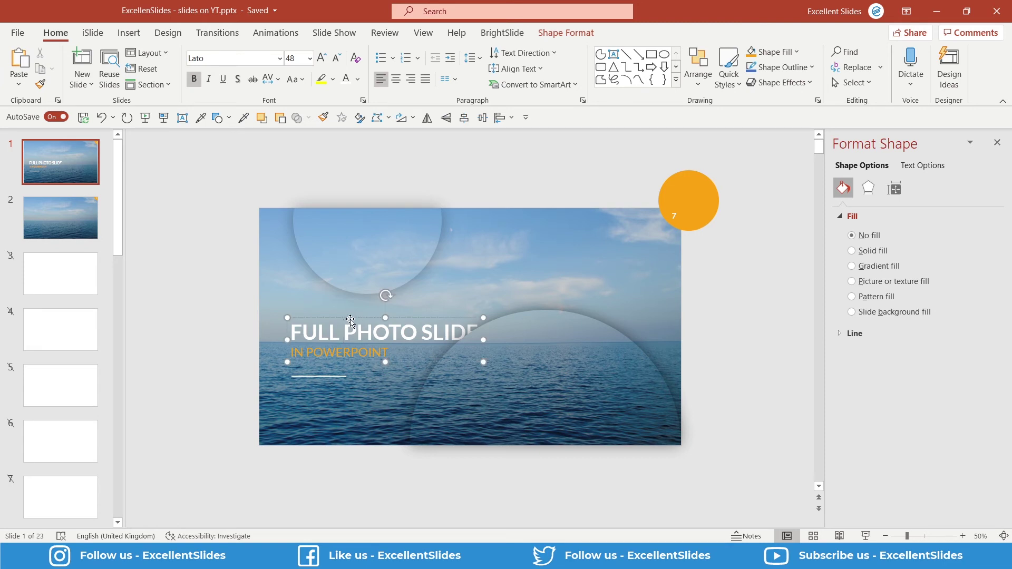
click(347, 320)
click(60, 217)
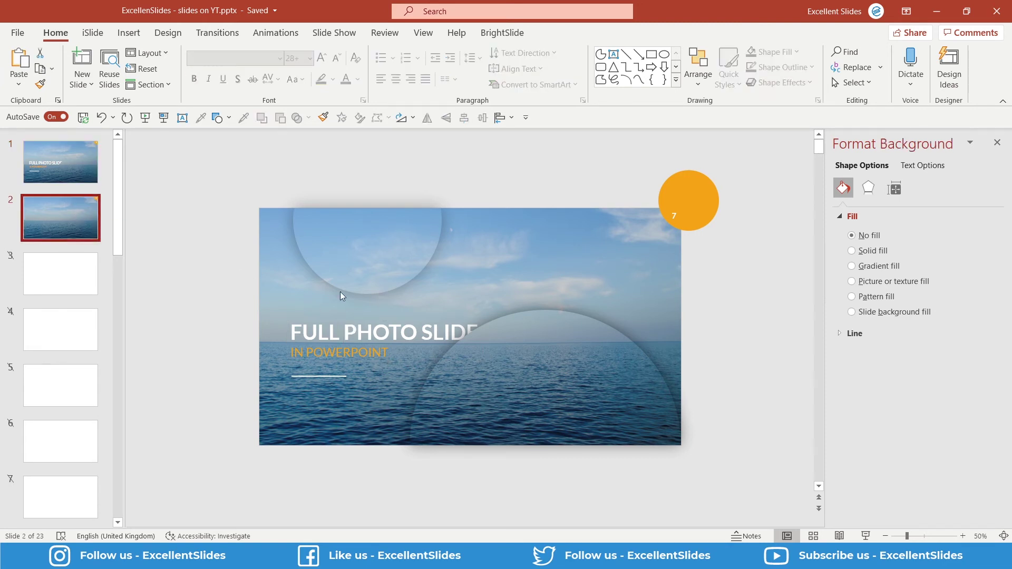
key(Tab)
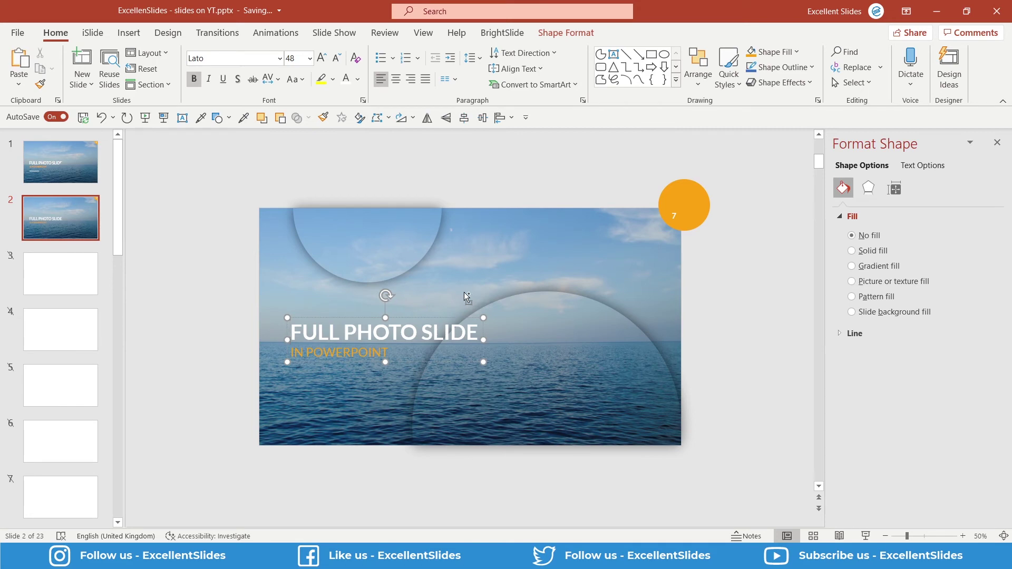
On slide 1, adjust the lower half-circle's layering so it sits above the title text
scroll(464, 292, up, 3)
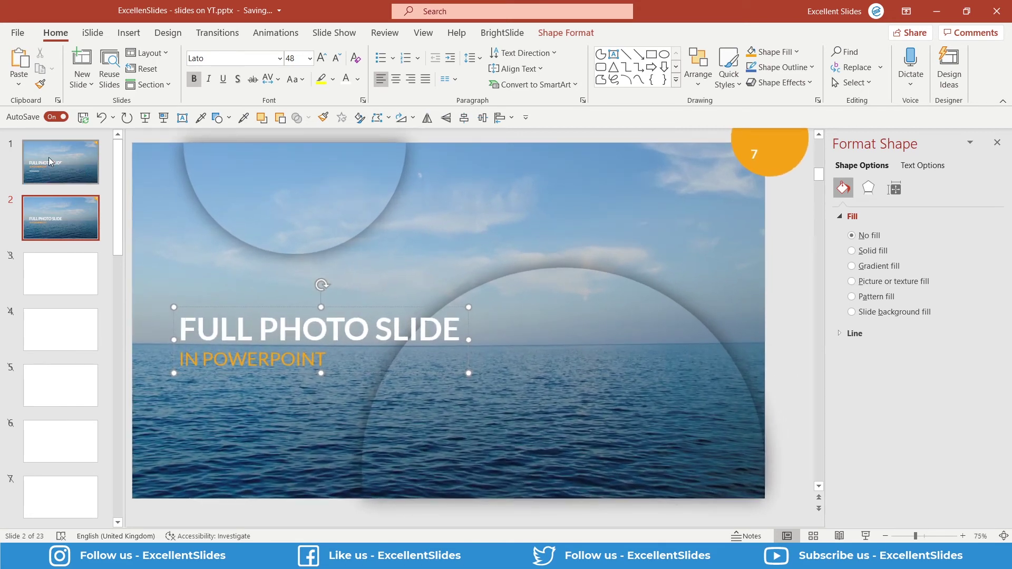
click(49, 157)
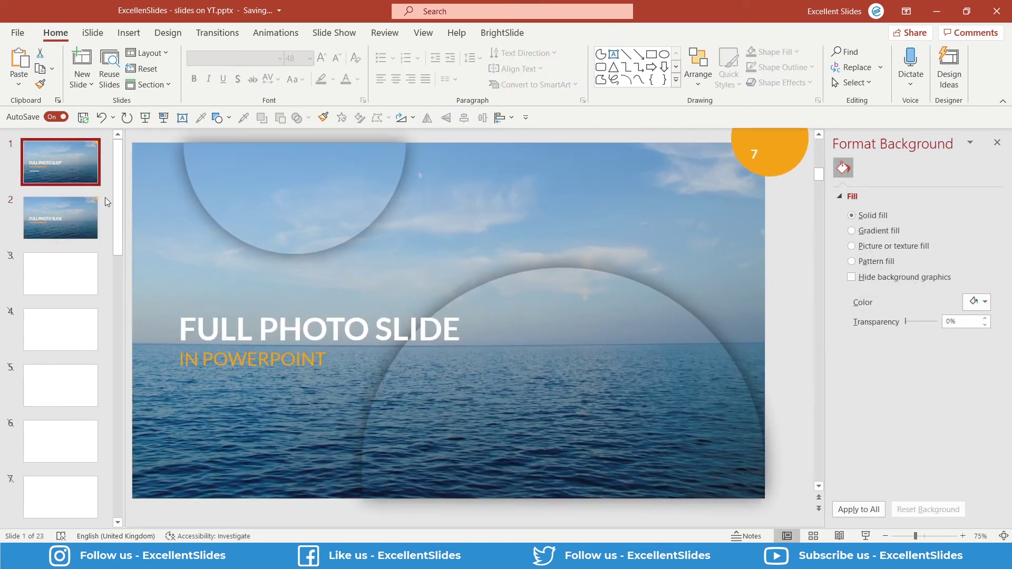
click(504, 351)
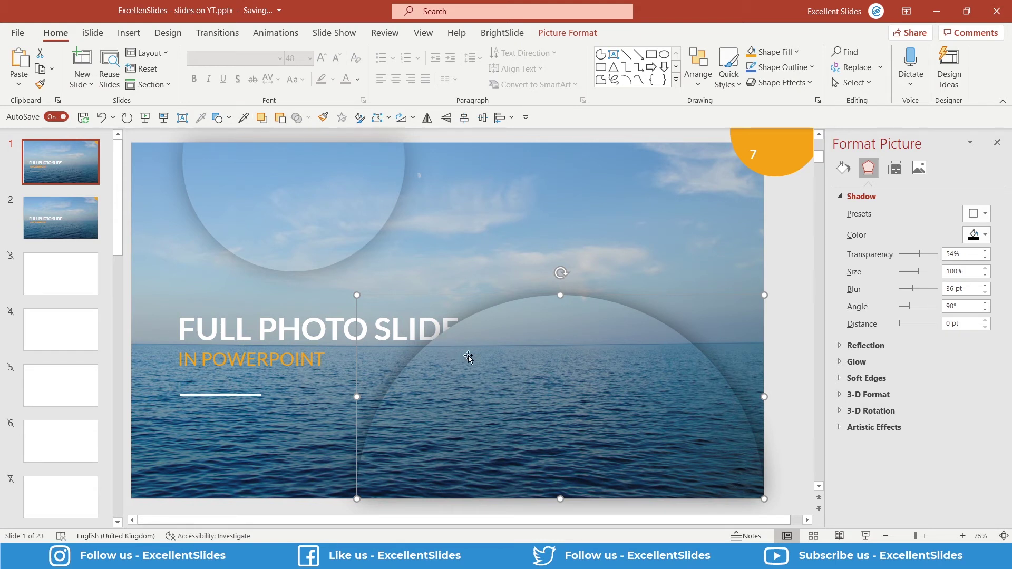
click(280, 118)
click(280, 118)
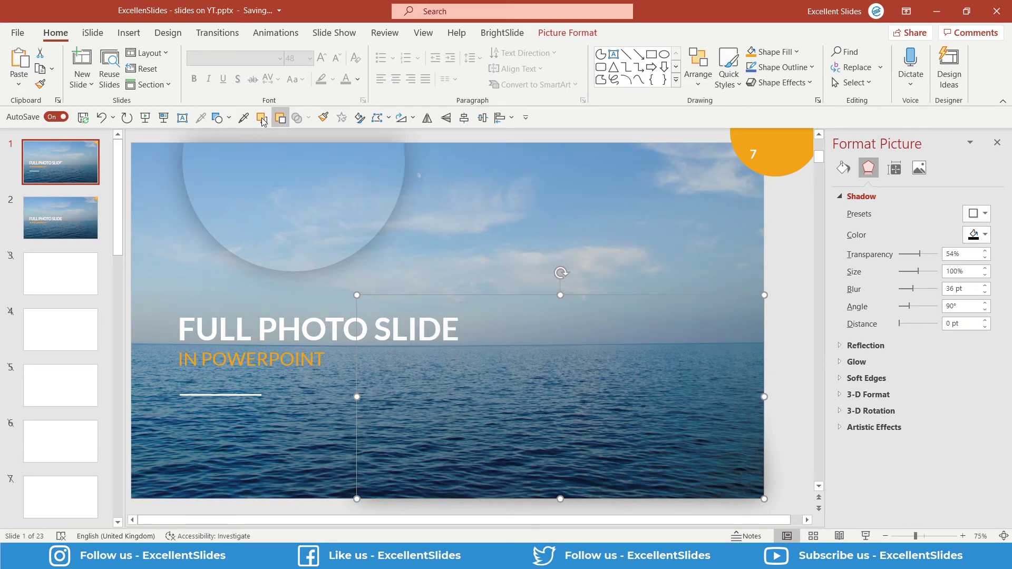
click(262, 119)
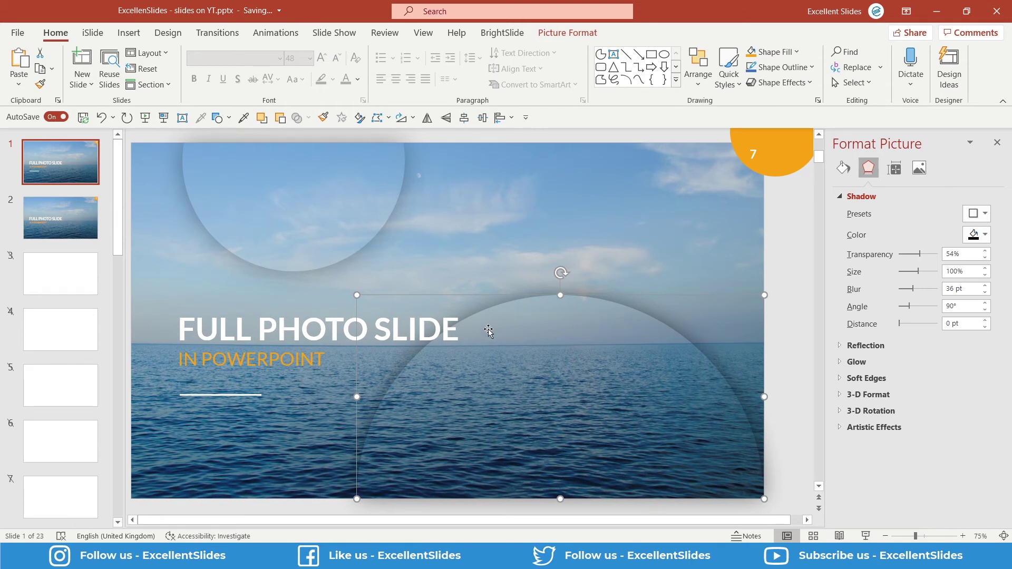
click(262, 118)
Nudge slide 1's title text box slightly into position
click(300, 315)
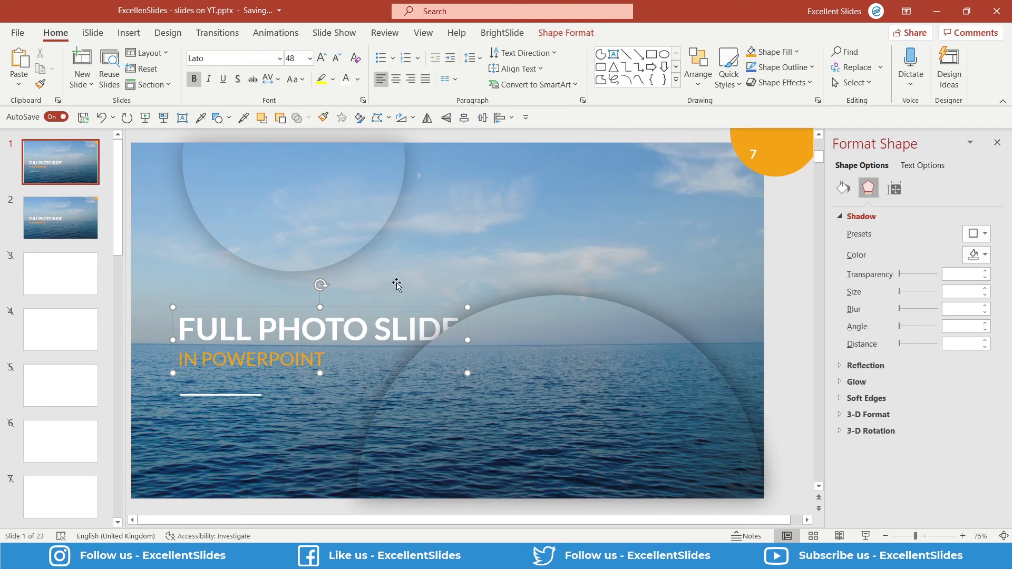
click(374, 306)
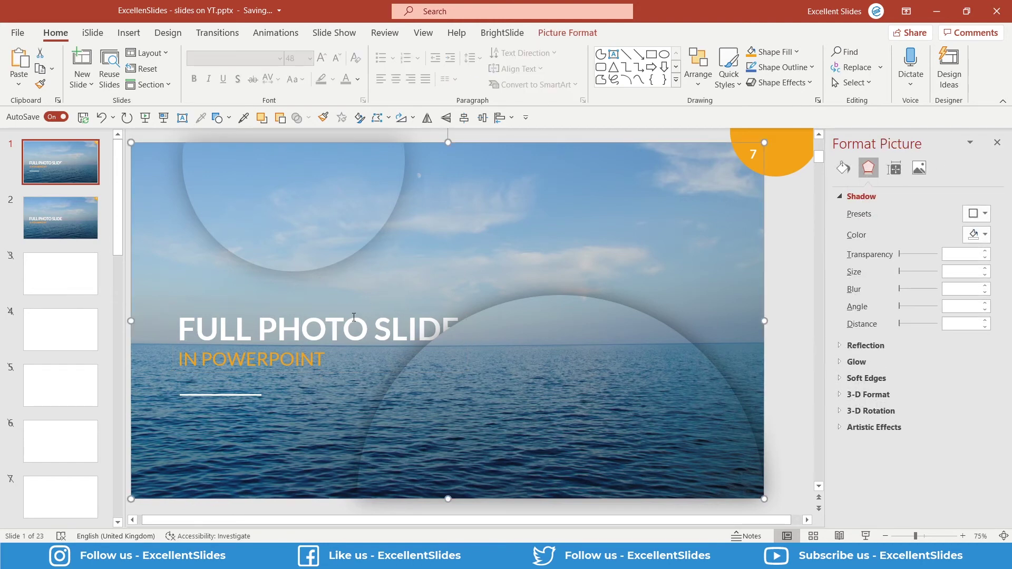
click(354, 317)
mouse_move(347, 307)
mouse_down()
mouse_move(421, 309)
mouse_move(311, 311)
mouse_move(340, 311)
mouse_up()
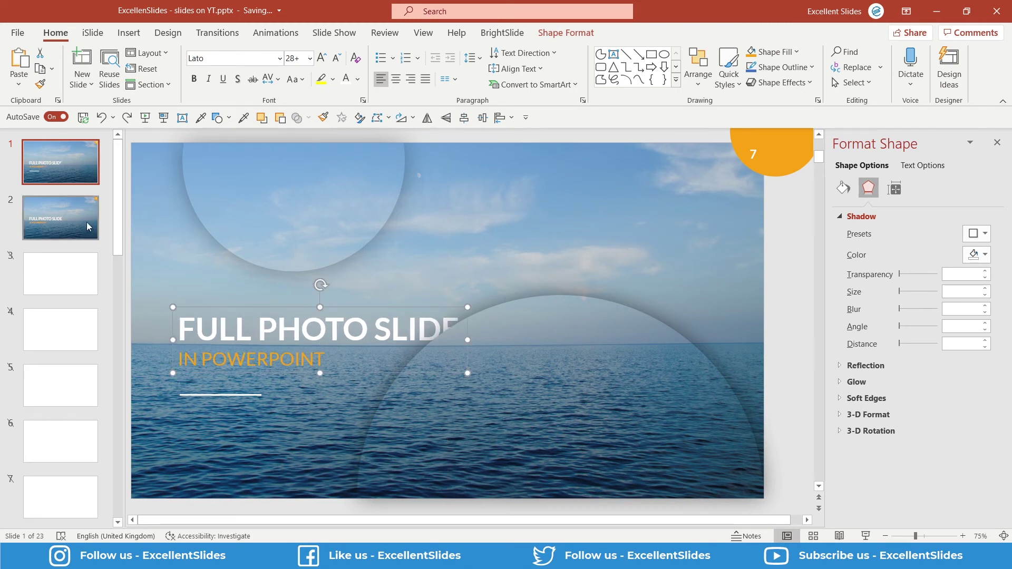
click(77, 219)
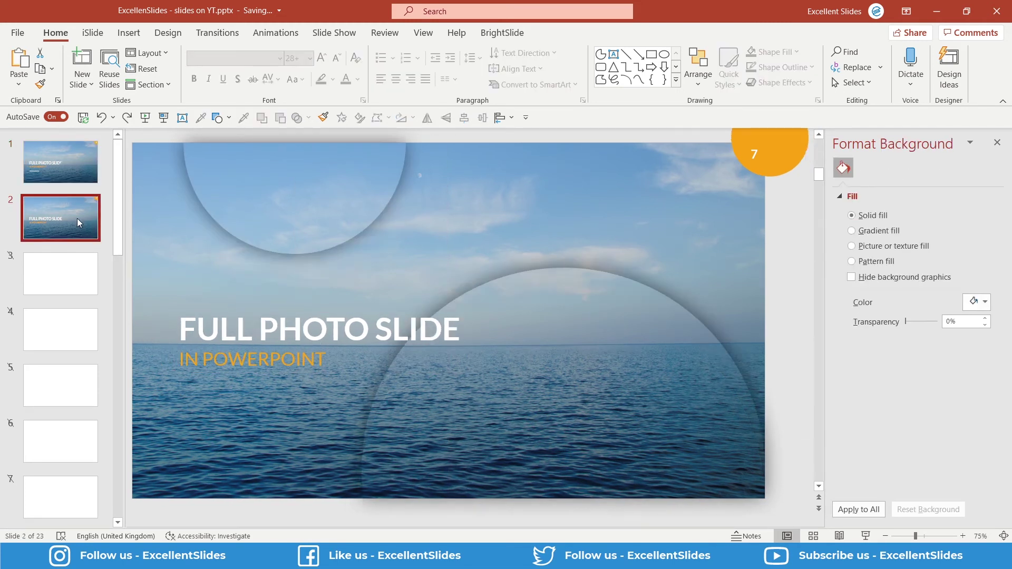
Bring slide 2's large half-circle picture to the front, in front of the title
click(536, 365)
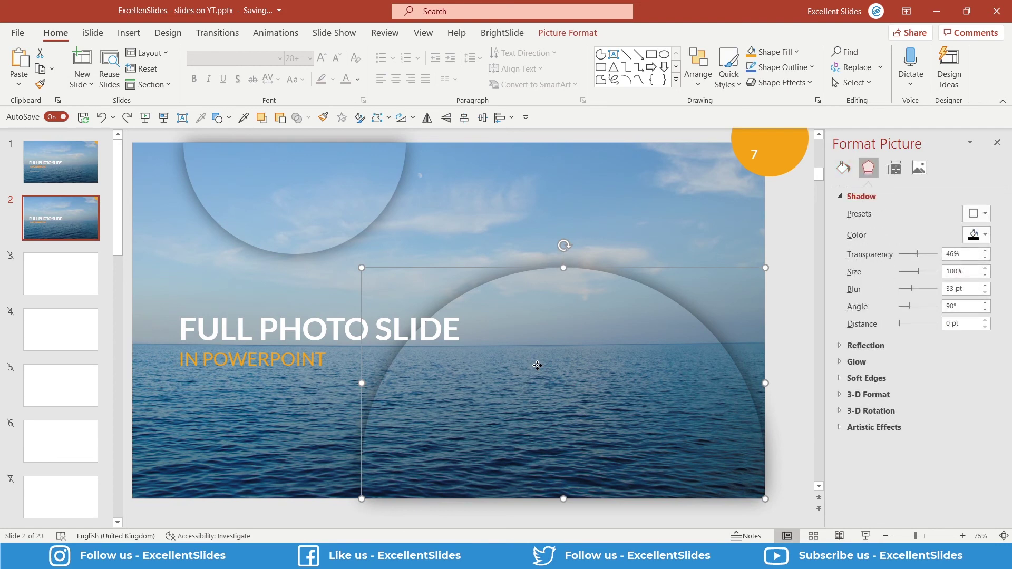
right_click(537, 366)
click(504, 358)
right_click(548, 363)
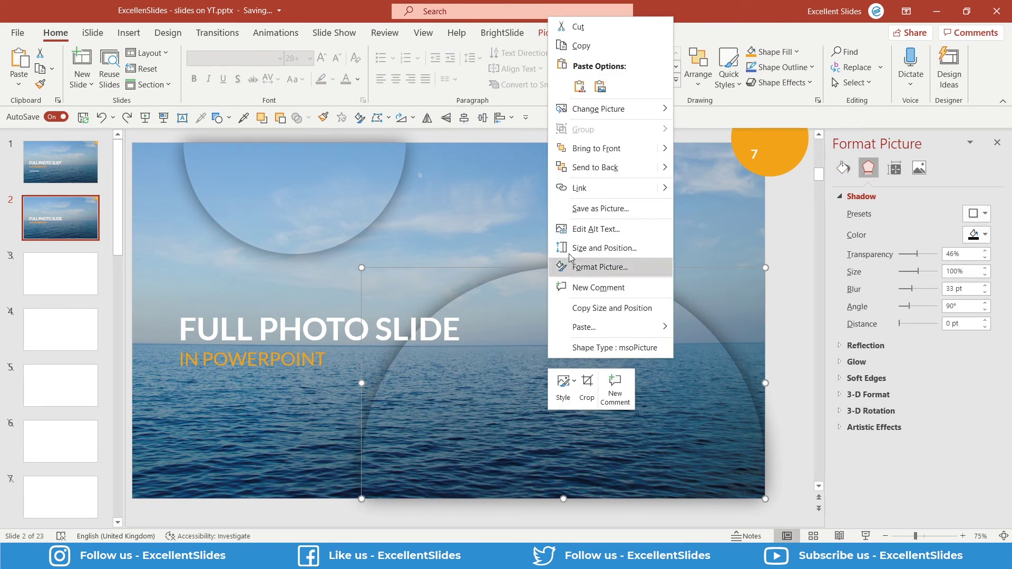
click(591, 150)
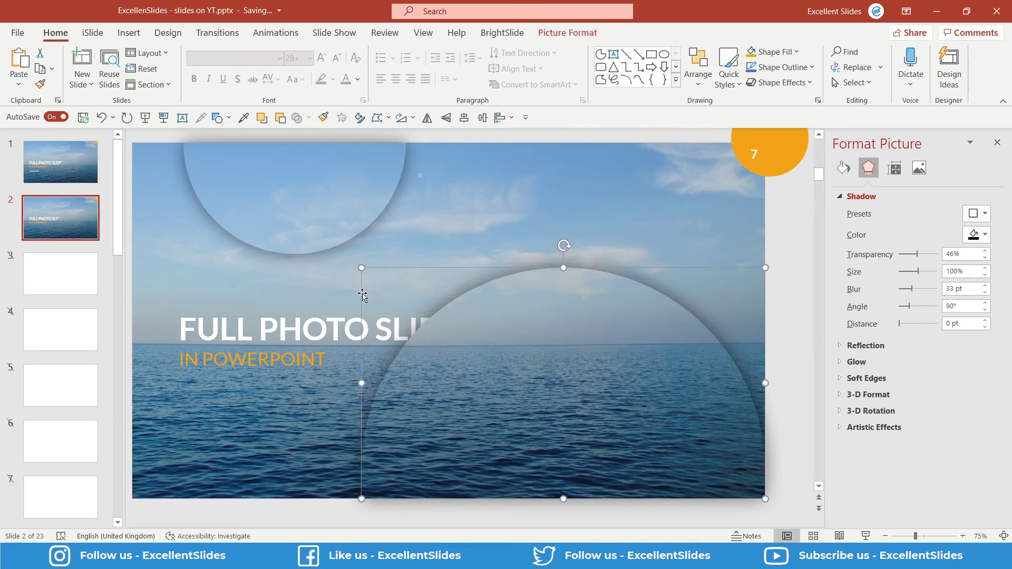
Move the title block slightly left and up so SLIDE meets the half-circle's edge
click(315, 326)
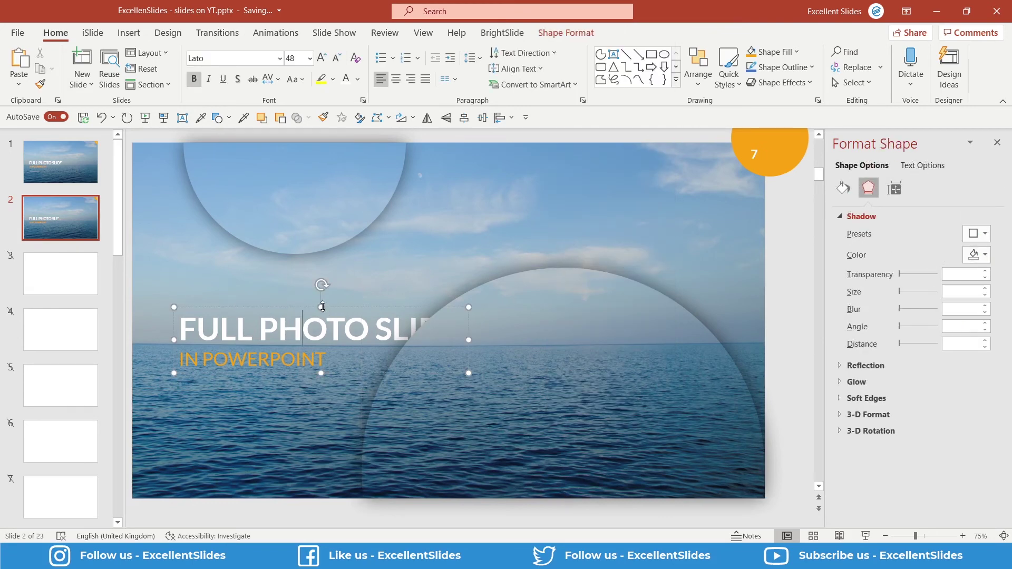
click(355, 308)
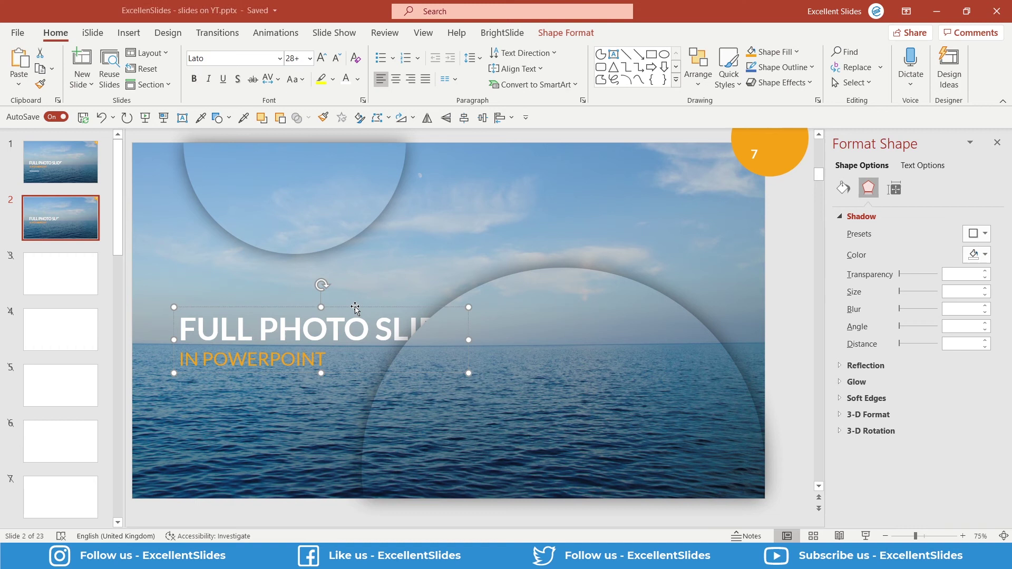
drag(356, 307, 328, 295)
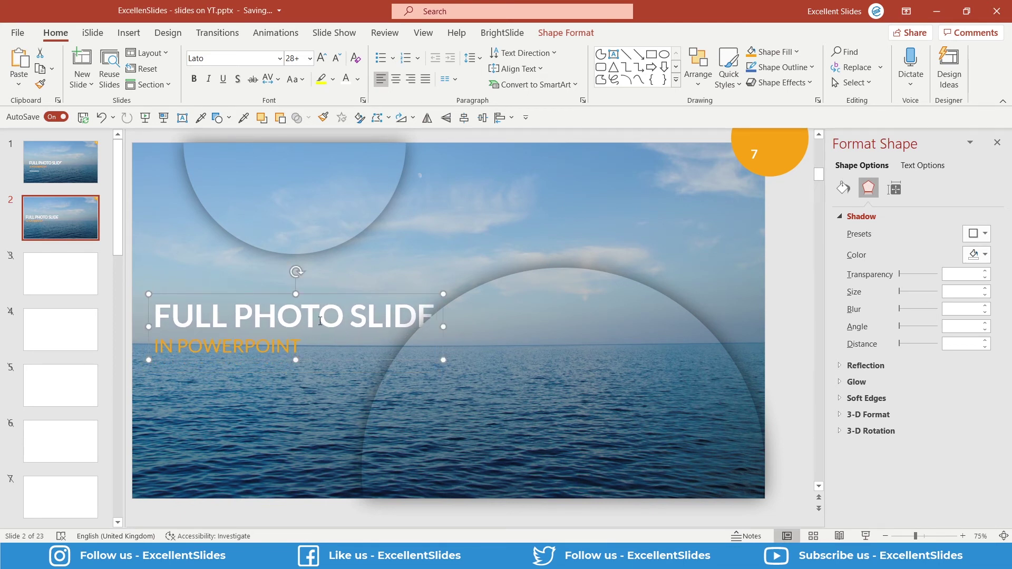
Copy the short white underline from slide 1 and bring it onto slide 2
click(58, 157)
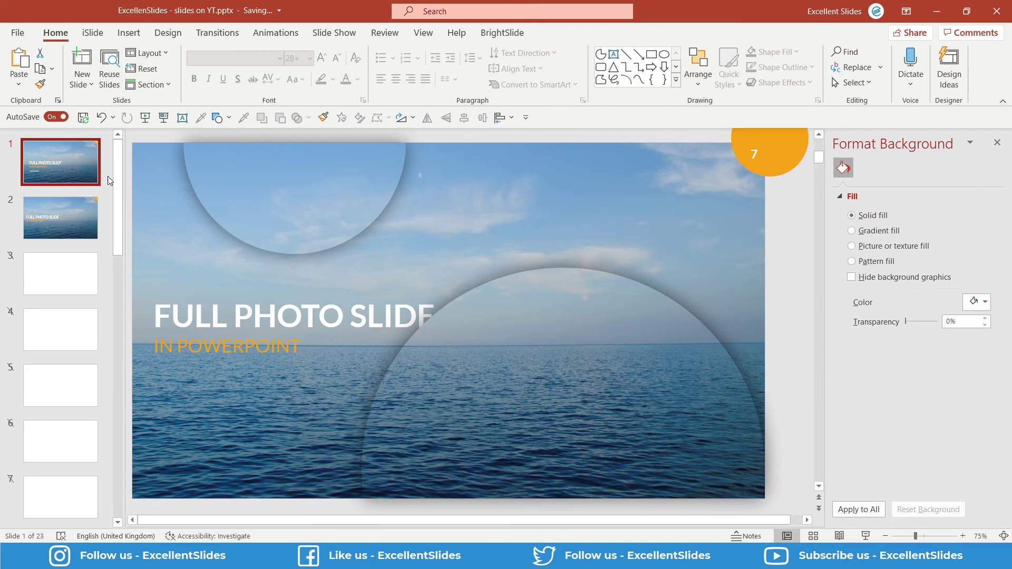
click(230, 395)
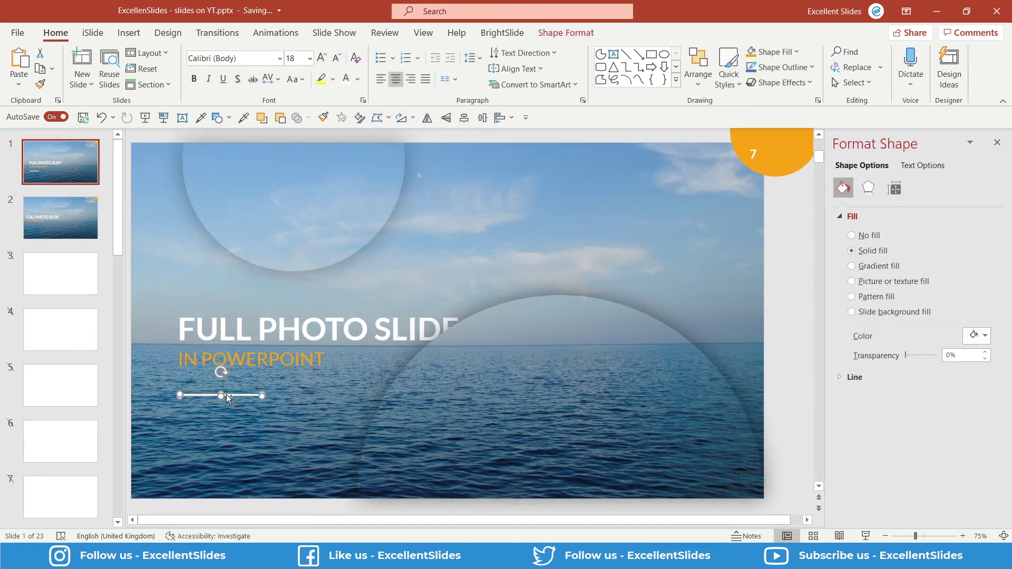
click(73, 221)
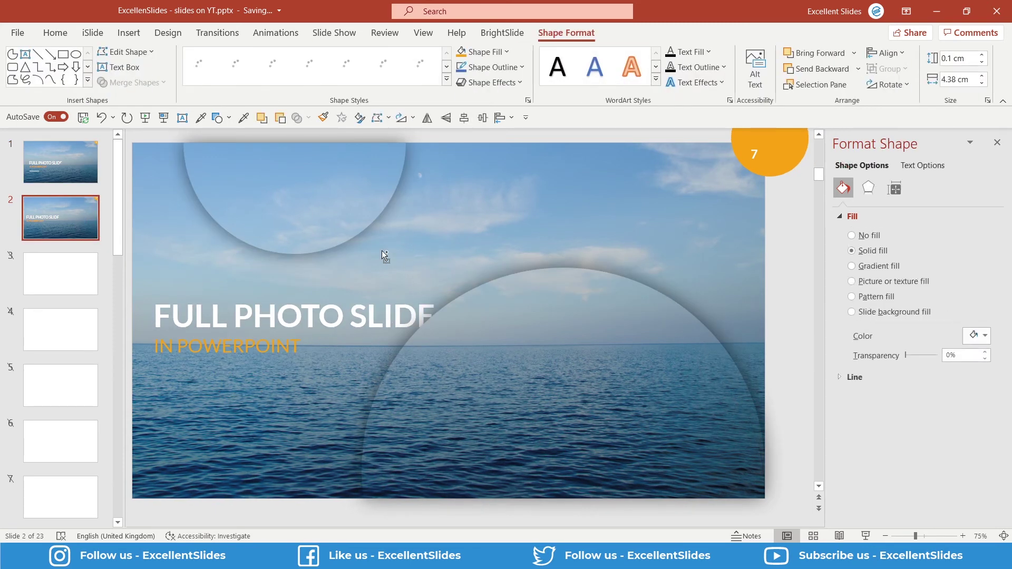
Position the white underline just beneath the 'IN POWERPOINT' subtitle, aligned with its left edge
scroll(226, 389, up, 8)
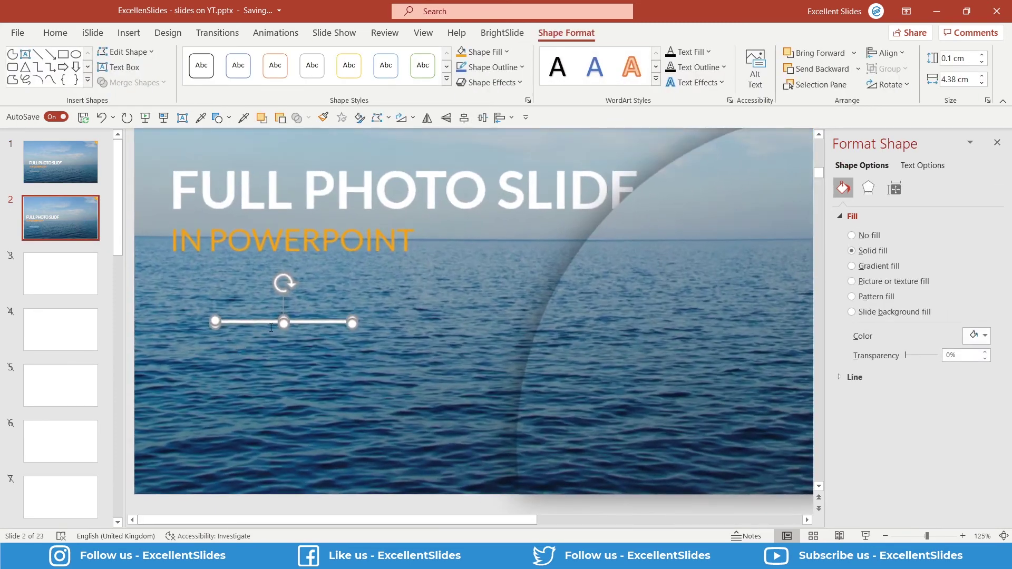
scroll(309, 325, up, 8)
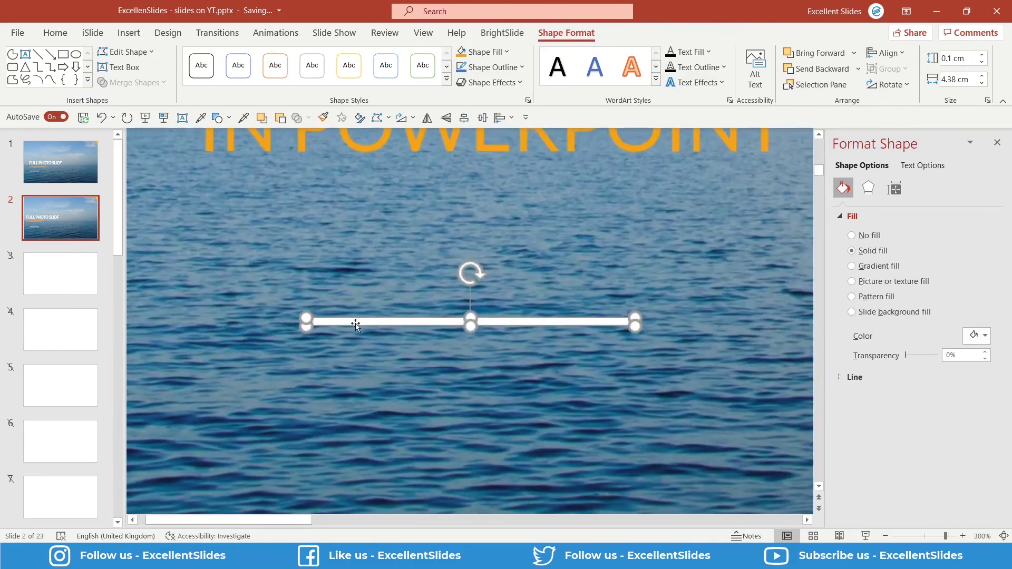
scroll(358, 325, down, 5)
drag(319, 321, 255, 208)
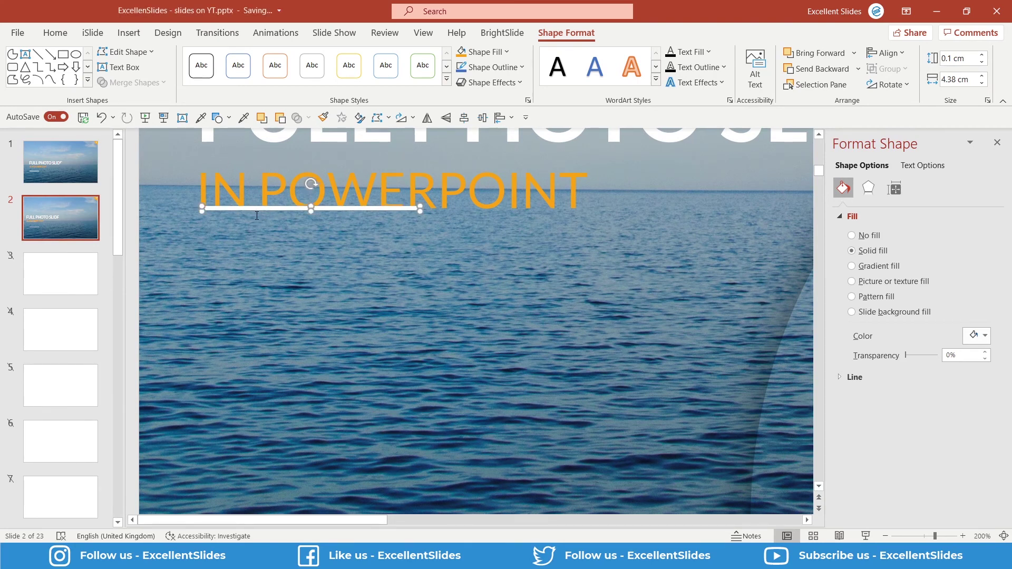
key(ctrl+Left)
key(Down)
key(Down)
key(Down)
key(Down)
key(Down)
key(Down)
key(Down)
key(Down)
key(Down)
key(Down)
key(Down)
key(Down)
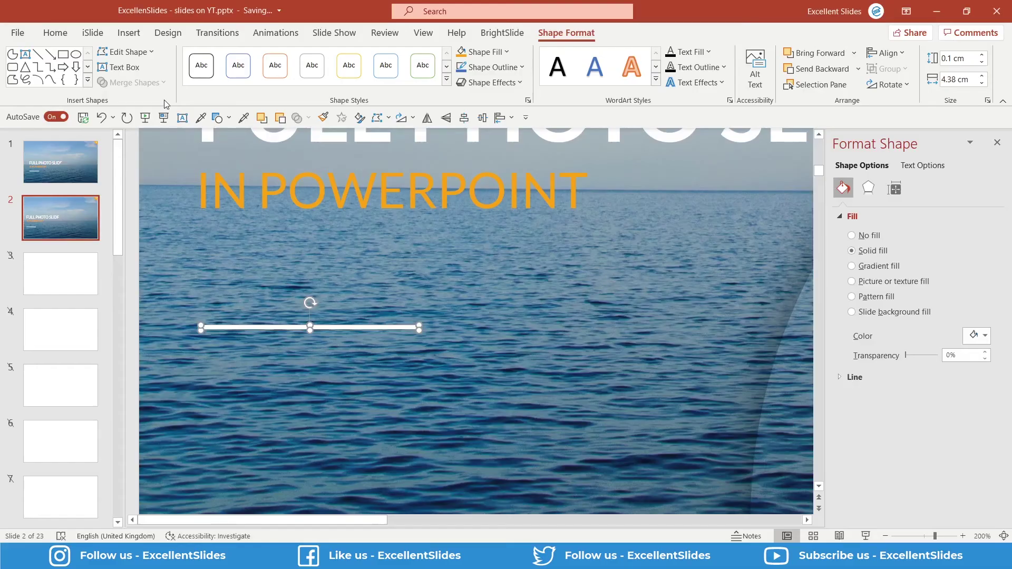
key(Up)
key(Up)
key(Up)
key(Up)
key(Up)
key(Up)
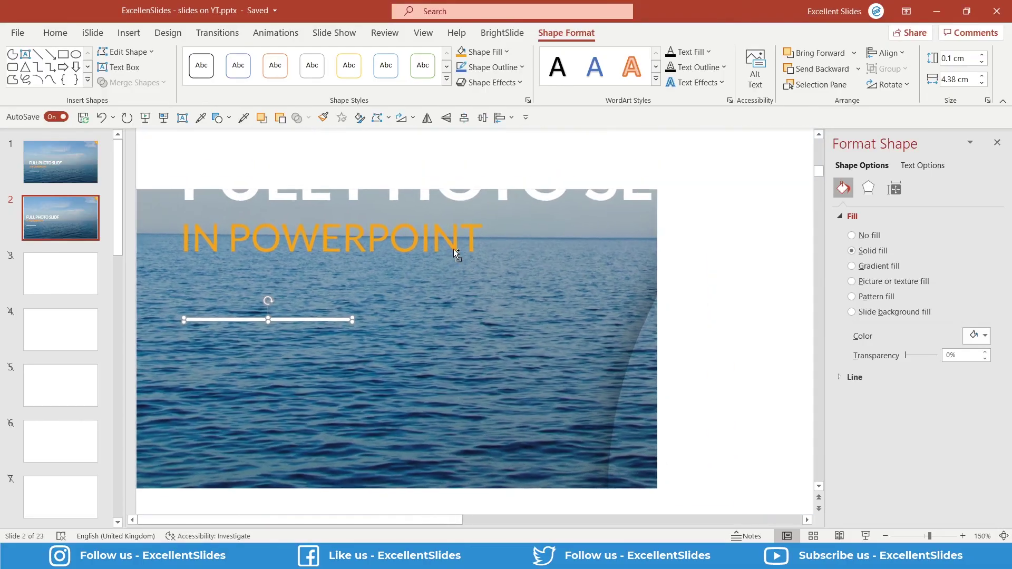
scroll(453, 252, down, 3)
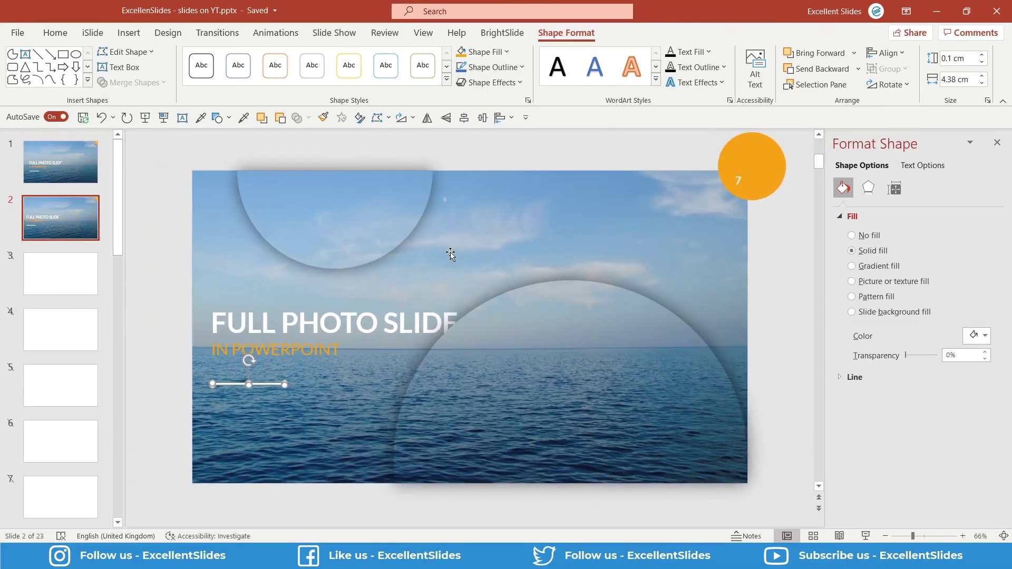
Deselect the white underline by clicking an empty area beside the slide
click(784, 238)
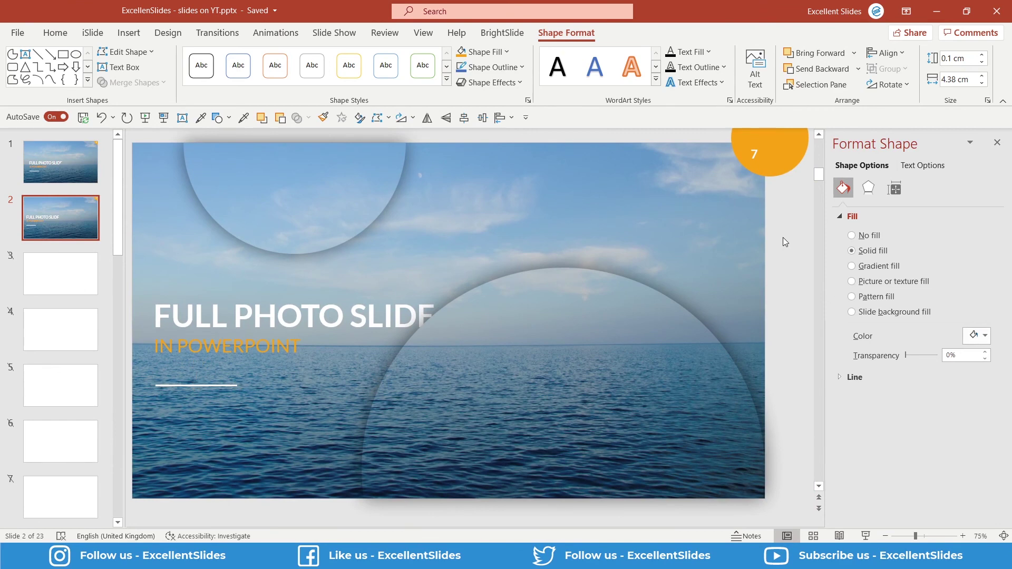